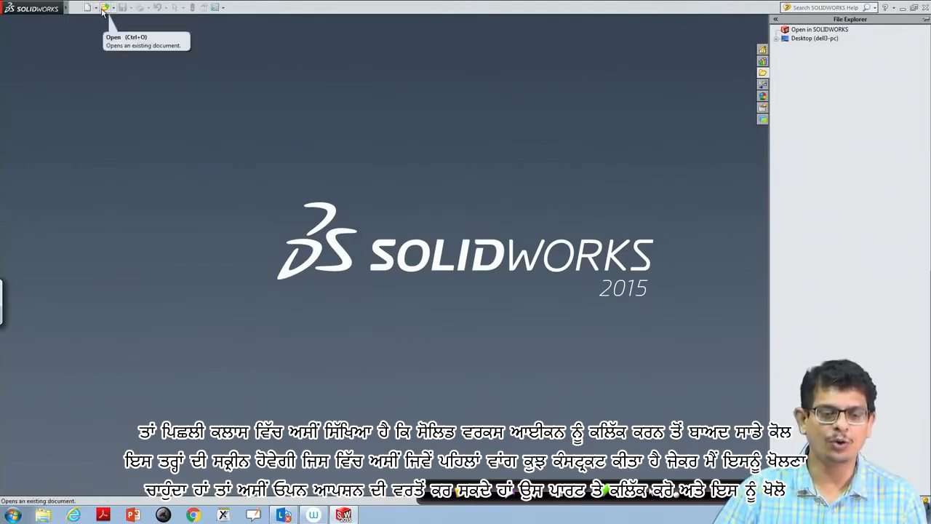
# Create a new, empty part document
pyautogui.click(105, 8)
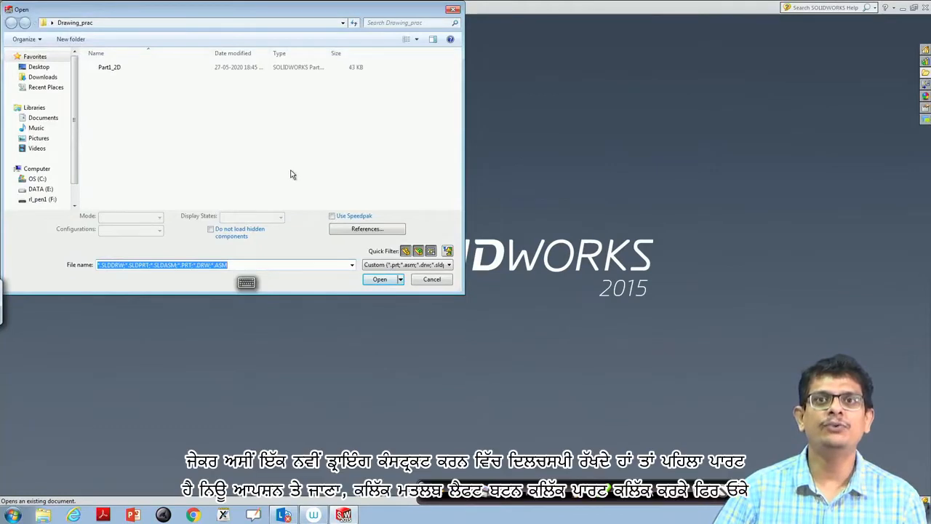
pyautogui.click(434, 279)
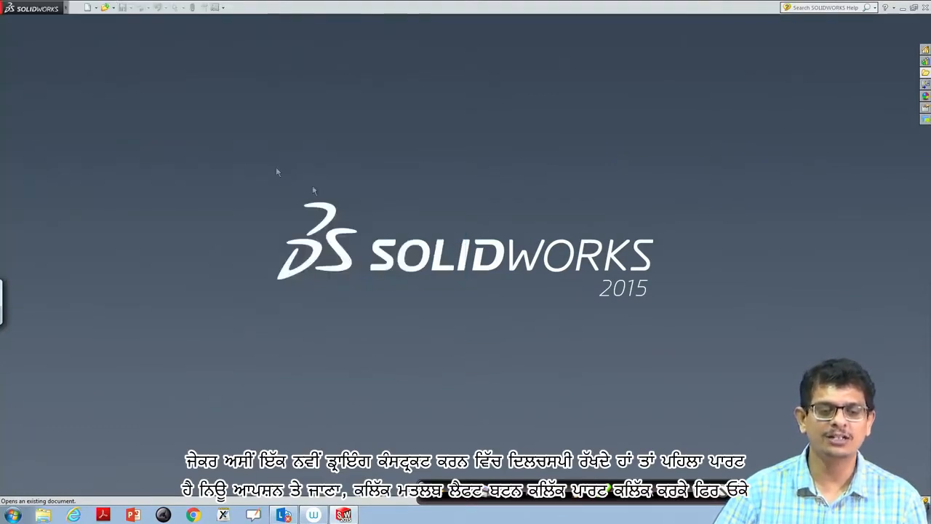
pyautogui.click(87, 9)
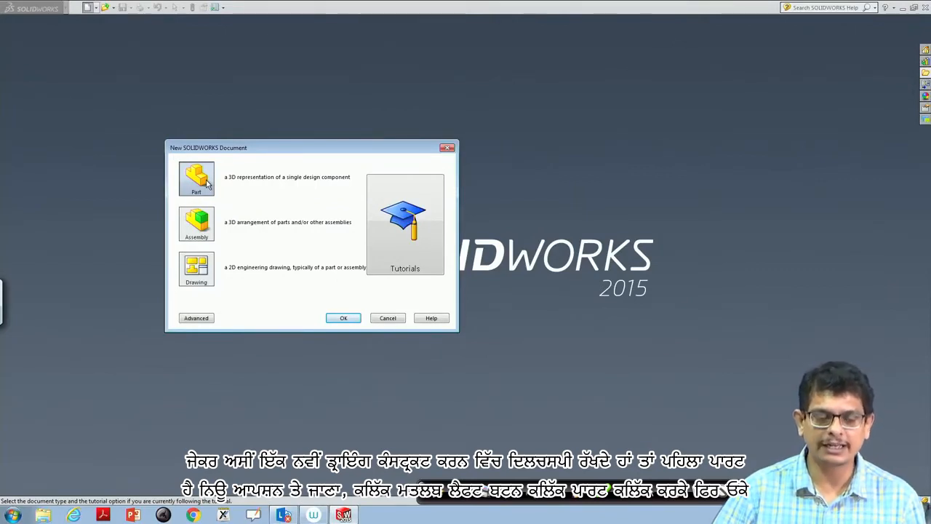
pyautogui.click(342, 317)
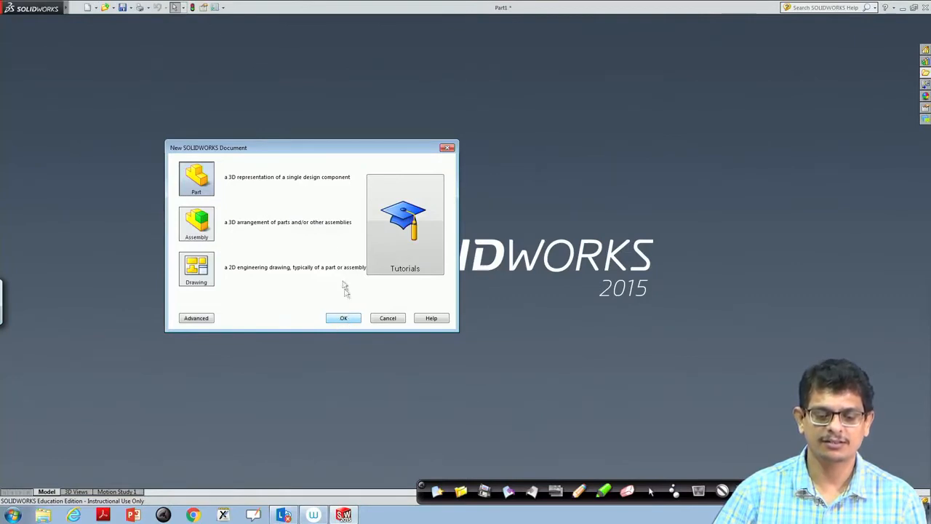
pyautogui.click(339, 319)
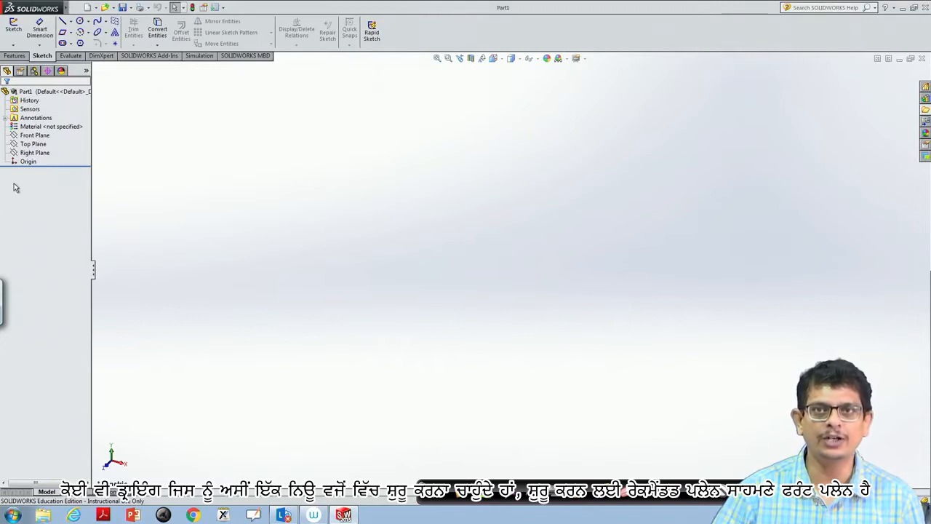
# Select the Front Plane and orient the view normal to it
pyautogui.click(23, 130)
pyautogui.click(28, 136)
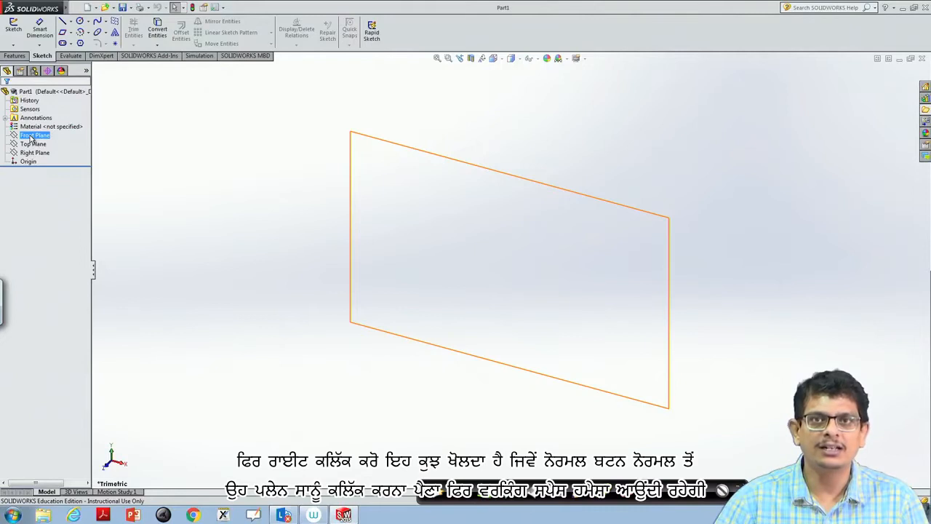
pyautogui.rightClick(32, 138)
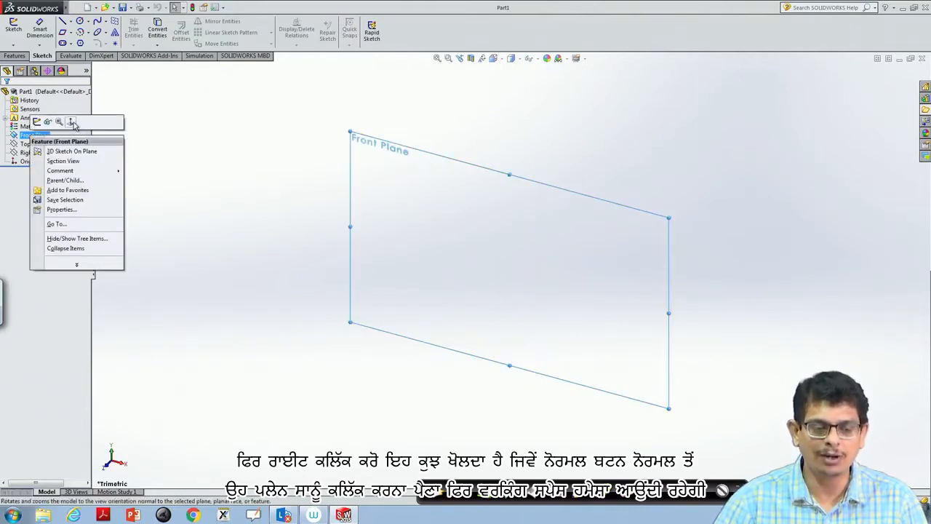
pyautogui.click(72, 123)
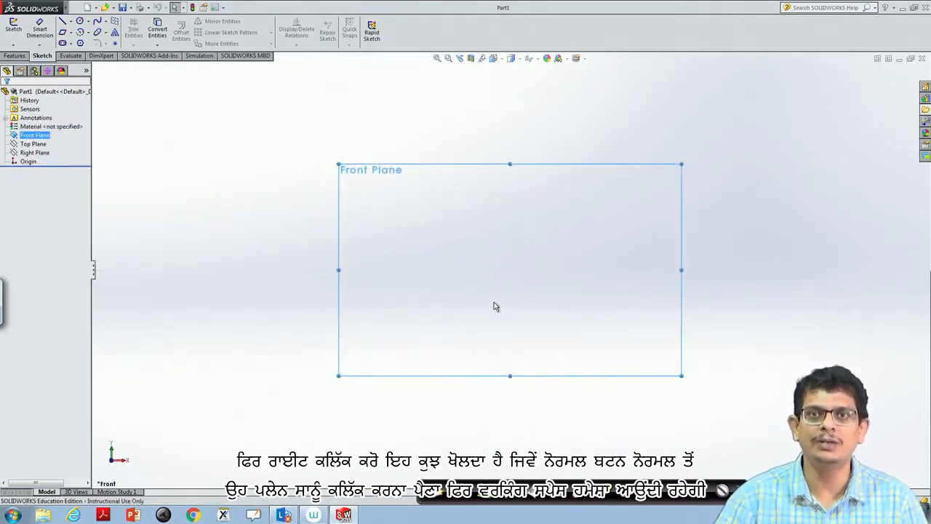
# Sketch a horizontal line about 33 mm long on the Front Plane, above and to the left of the origin
pyautogui.click(72, 23)
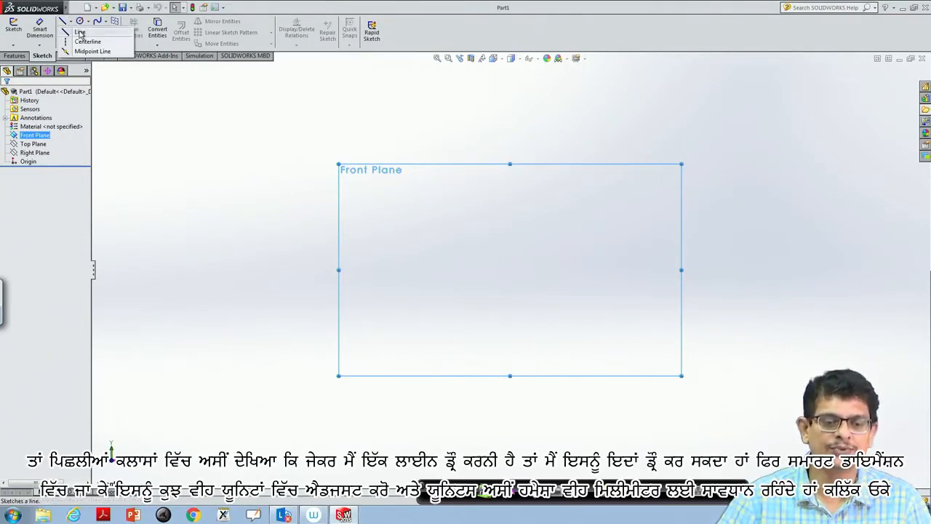
pyautogui.click(80, 32)
pyautogui.click(357, 191)
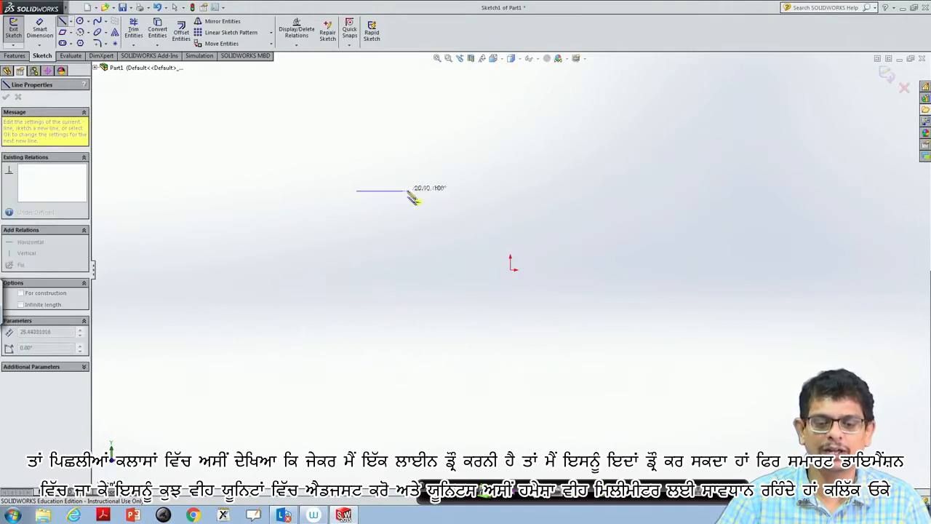
pyautogui.click(421, 191)
pyautogui.press('Escape')
# Dimension the horizontal line's length and set it to 20 mm
pyautogui.click(40, 29)
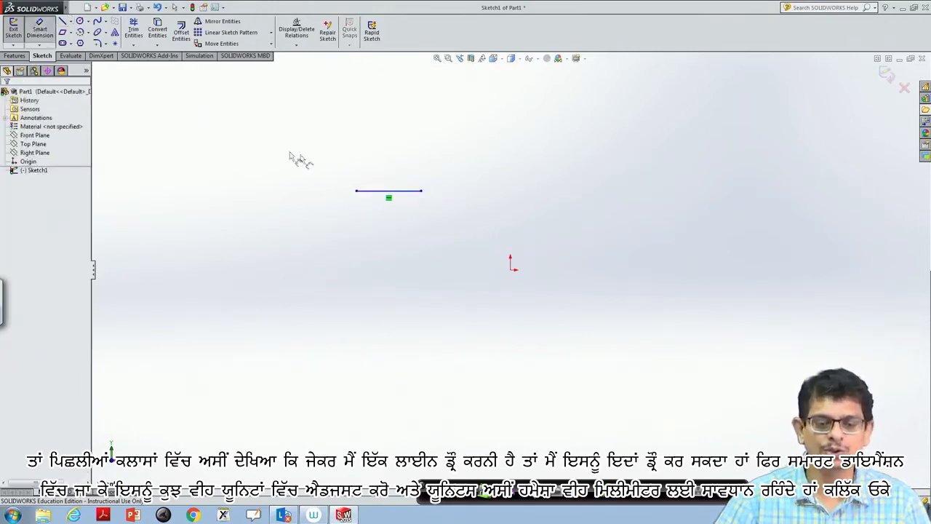
pyautogui.click(389, 191)
pyautogui.click(390, 185)
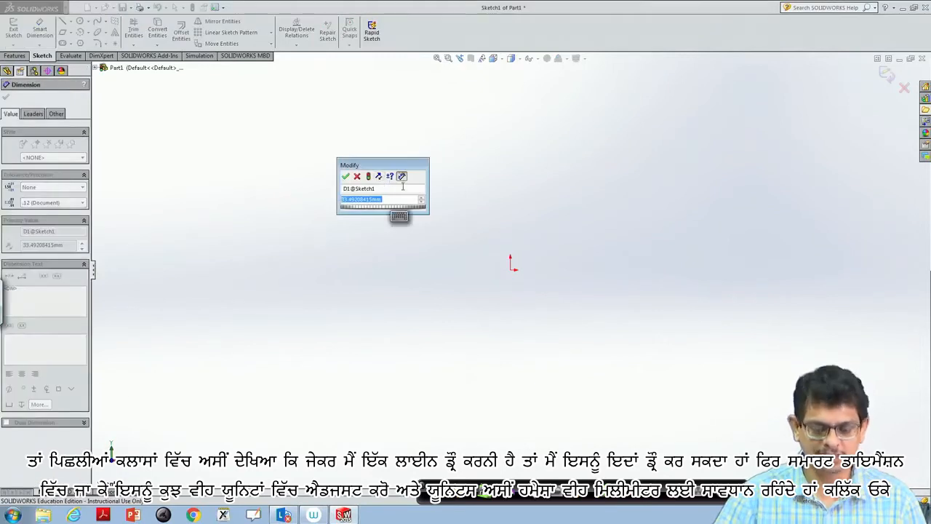
pyautogui.write('20')
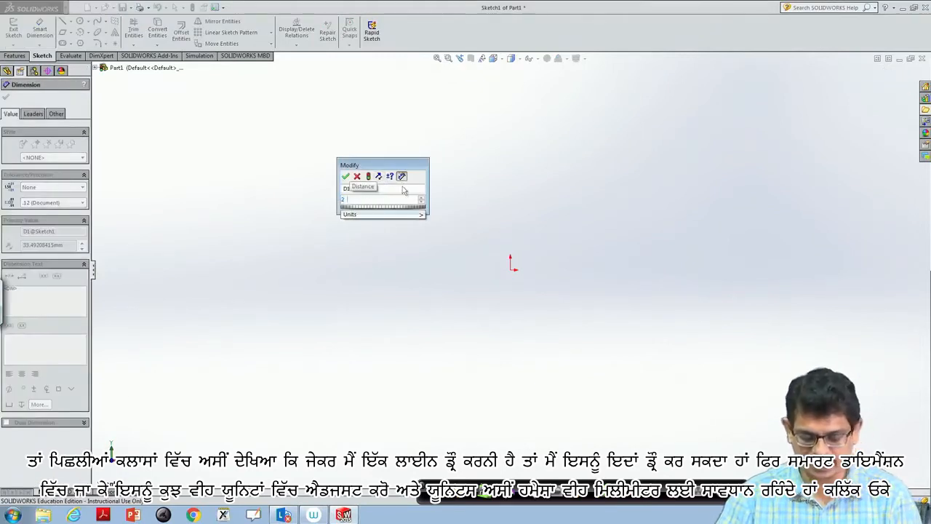
pyautogui.moveTo(414, 223)
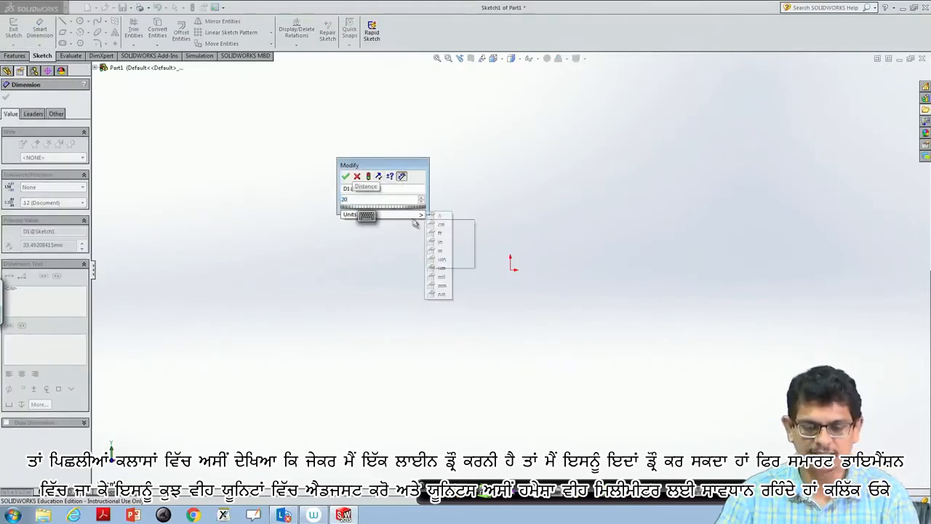
pyautogui.click(442, 286)
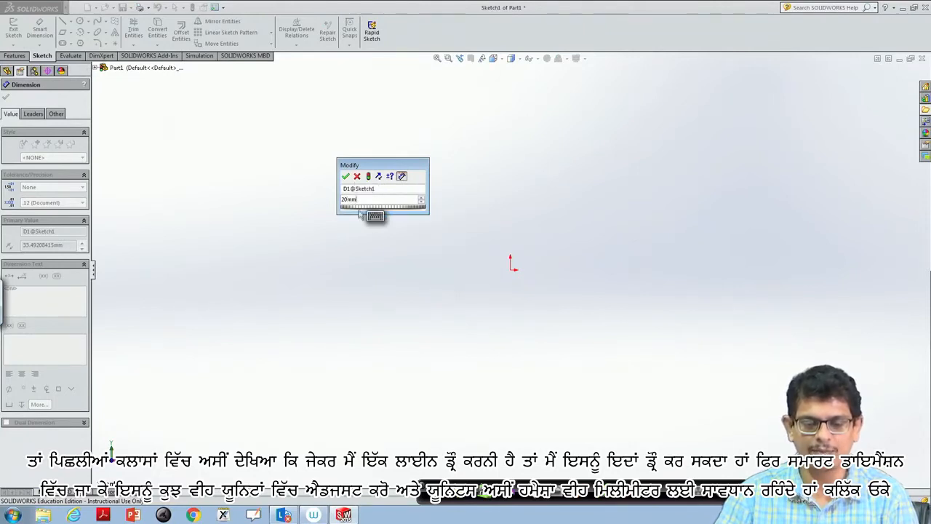
pyautogui.click(347, 177)
pyautogui.press('Escape')
pyautogui.press('Escape')
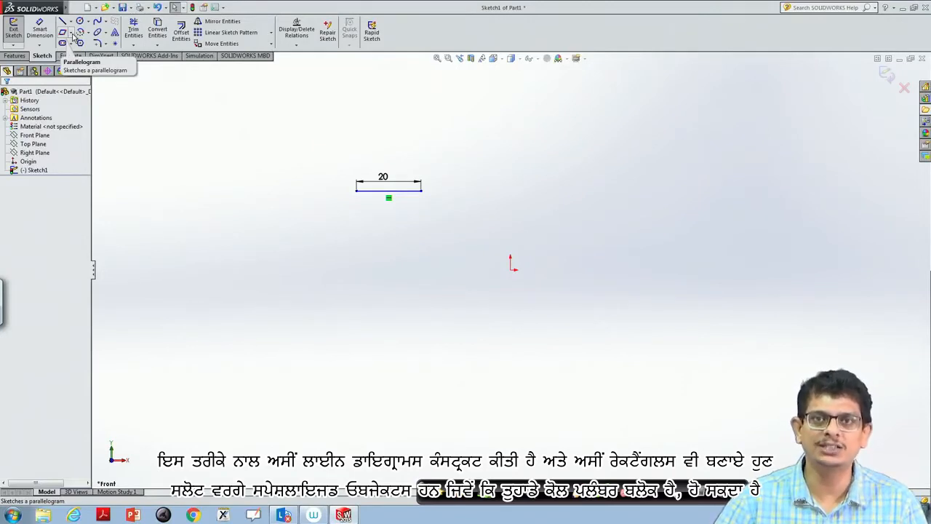
pyautogui.click(70, 44)
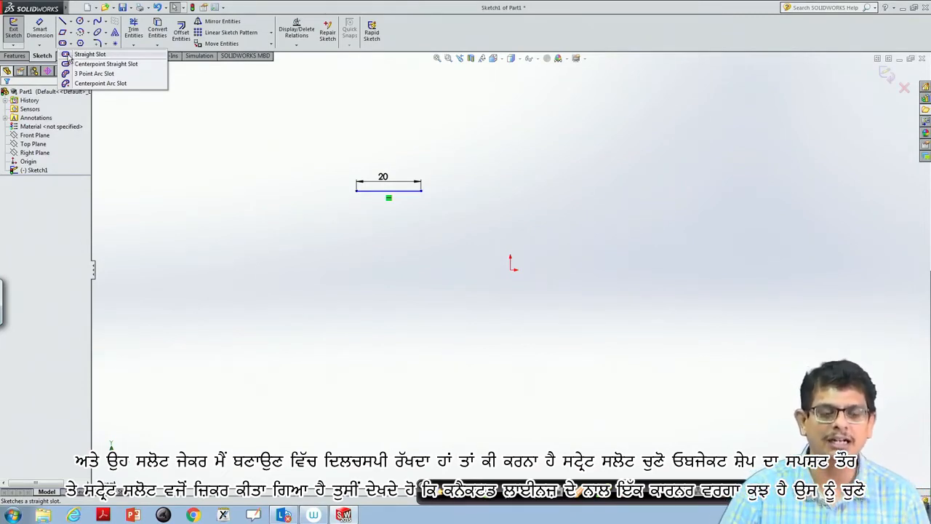
pyautogui.click(68, 57)
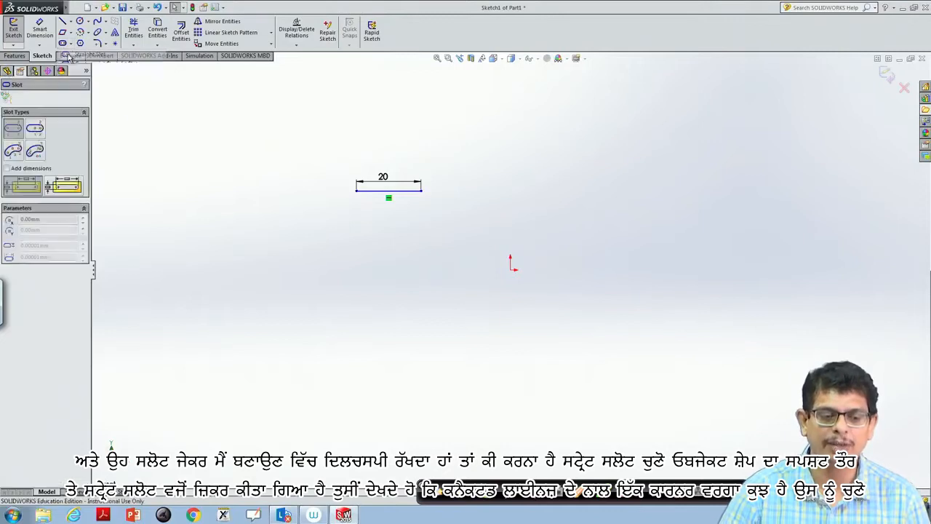
pyautogui.click(311, 254)
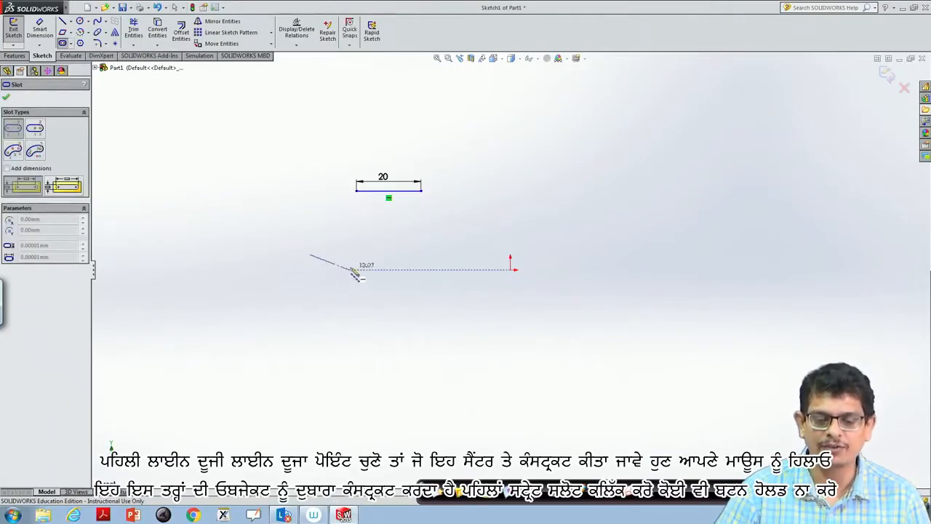
pyautogui.click(434, 255)
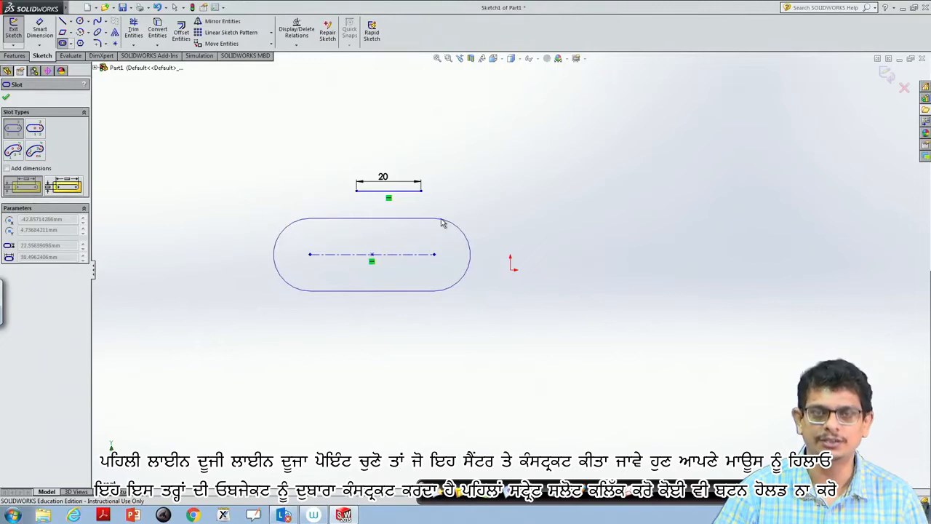
pyautogui.press('Escape')
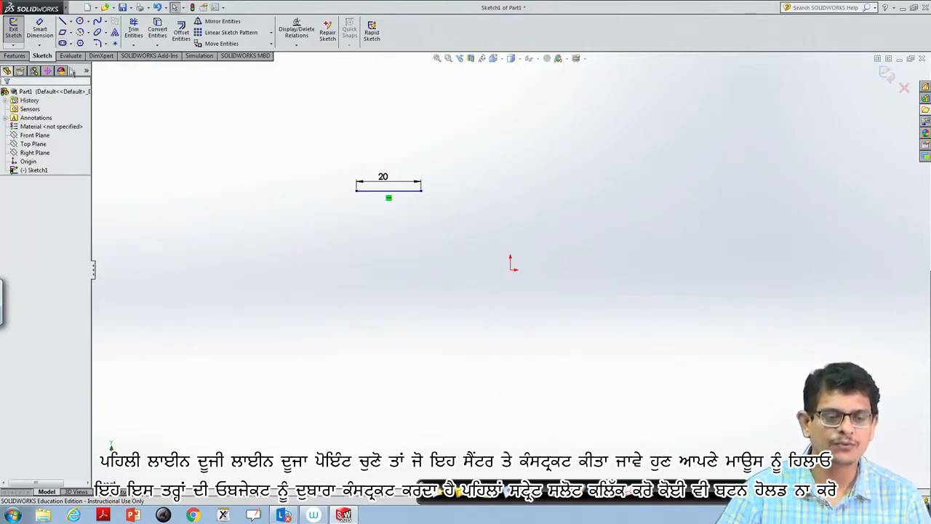
# Sketch a horizontal straight slot below the line, about 40 mm between arc centres and about 23 mm wide
pyautogui.click(70, 44)
pyautogui.click(101, 50)
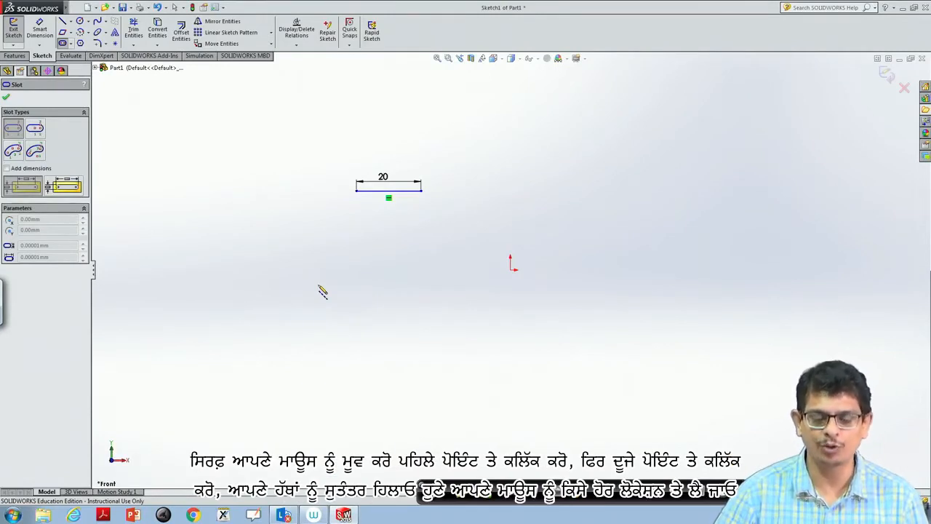
pyautogui.click(297, 279)
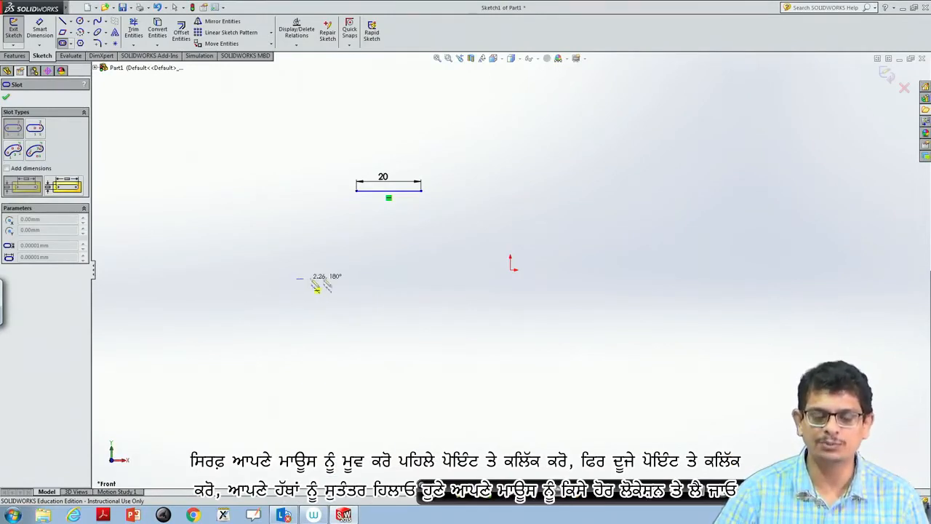
pyautogui.click(425, 278)
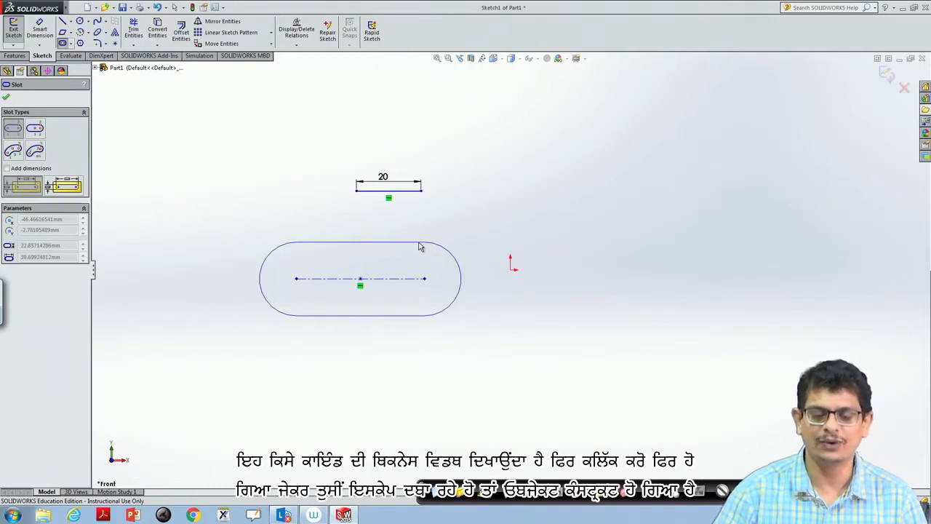
pyautogui.click(420, 247)
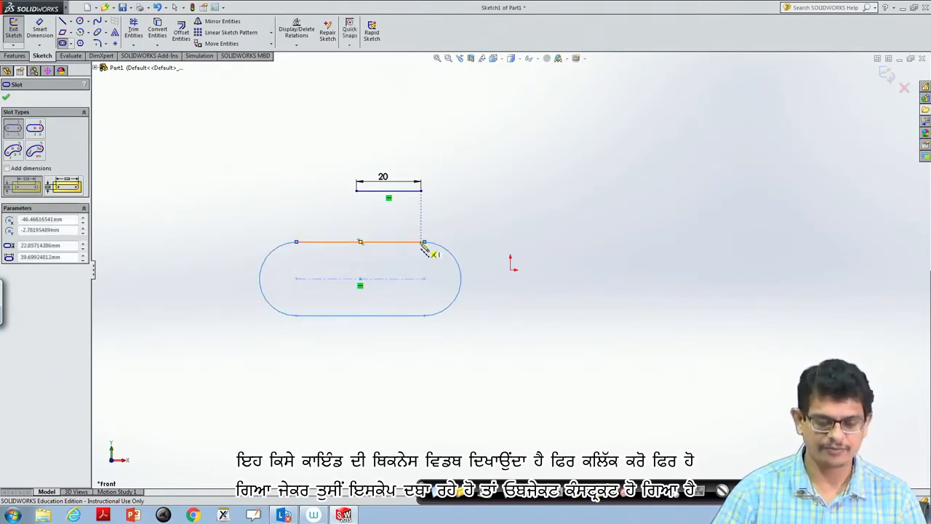
pyautogui.press('Escape')
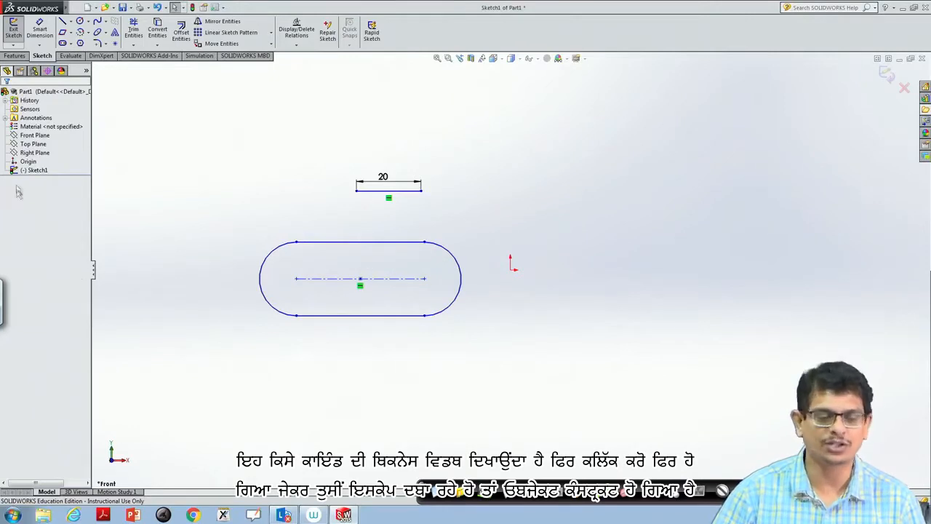
# Dimension the slot's upper straight edge and set its length to 40 mm
pyautogui.click(40, 31)
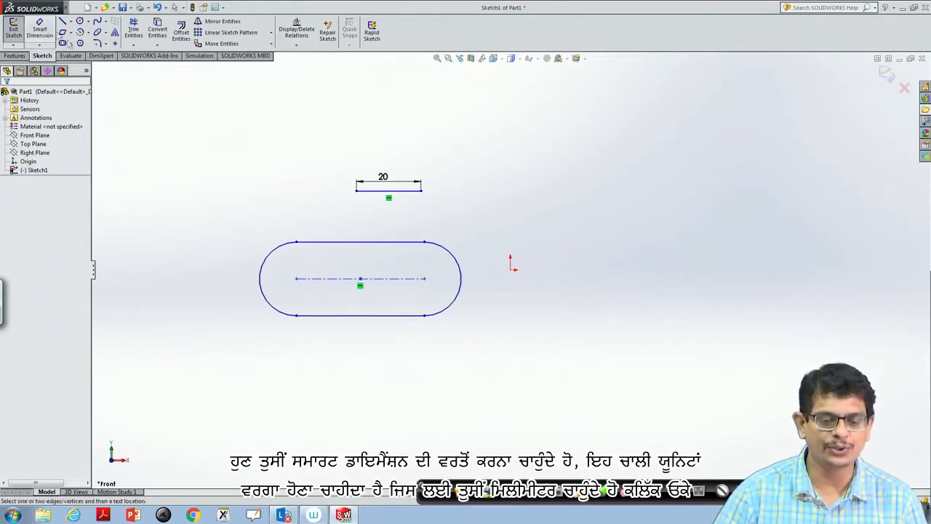
pyautogui.click(331, 241)
pyautogui.click(367, 227)
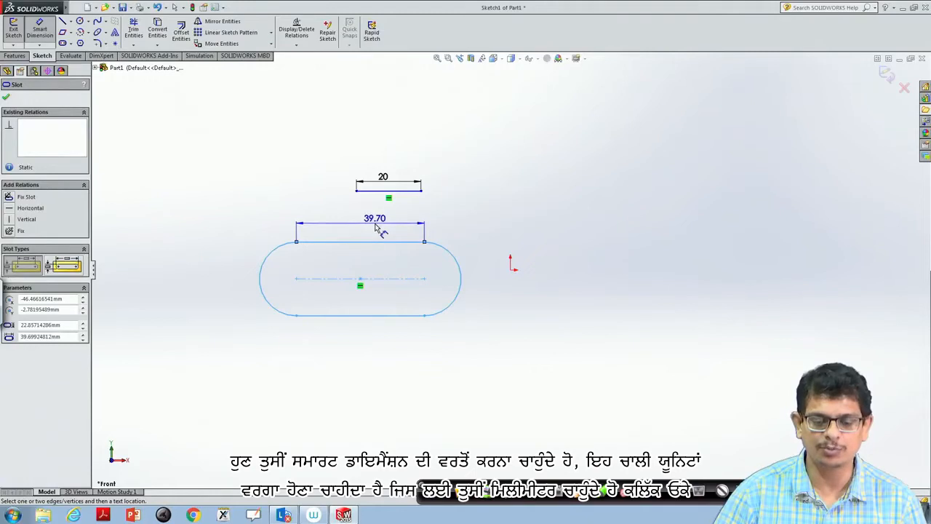
pyautogui.write('40')
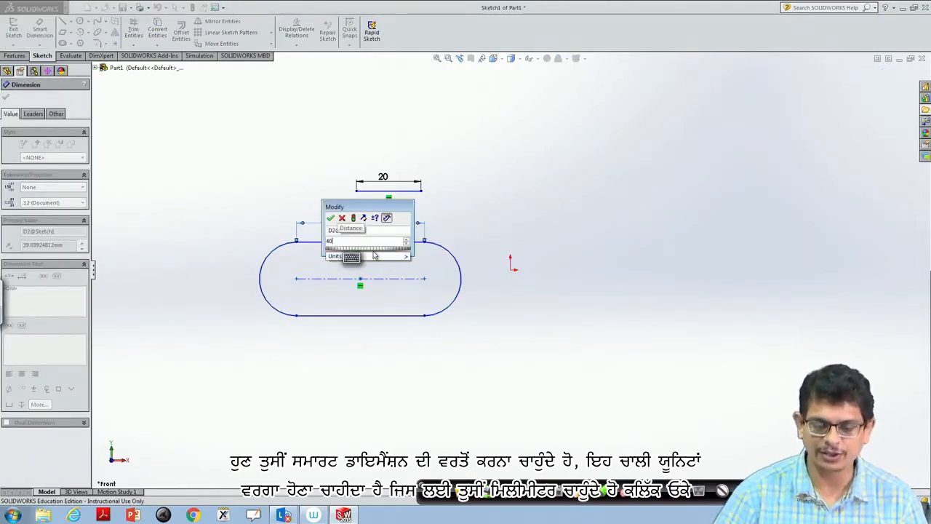
pyautogui.click(406, 256)
pyautogui.click(427, 329)
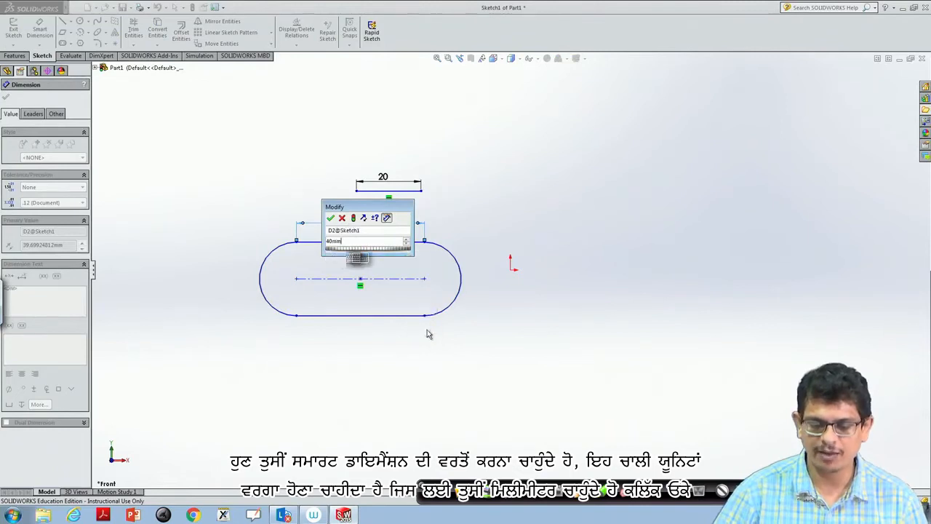
pyautogui.click(331, 217)
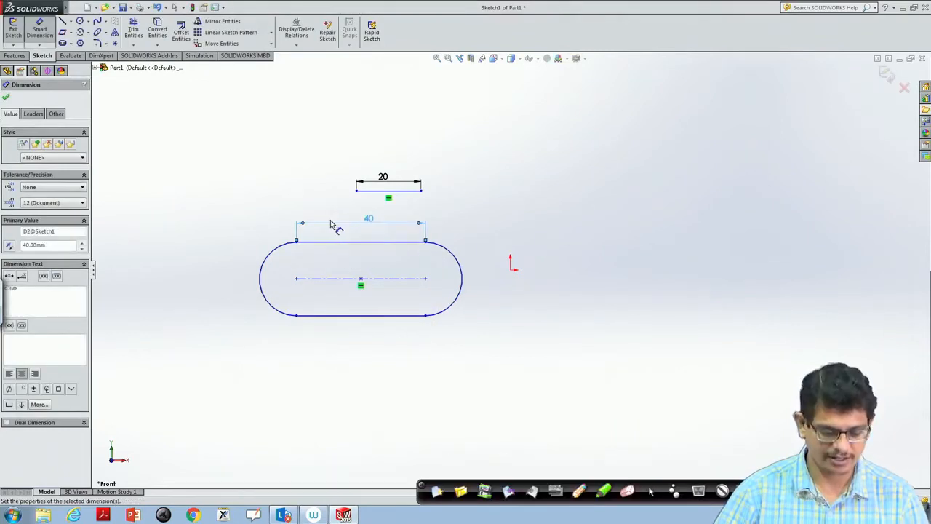
pyautogui.press('Escape')
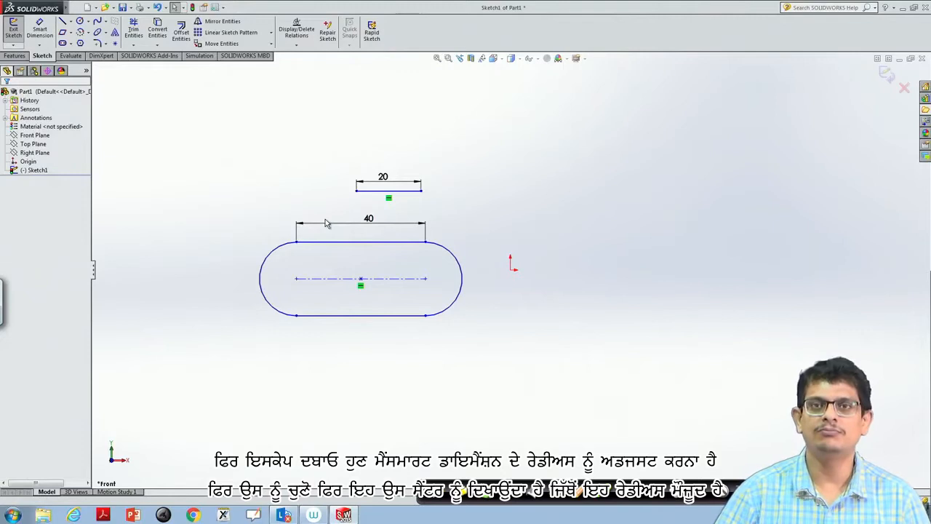
# Dimension the radius of the horizontal slot's left end arc and set it to 10 mm
pyautogui.click(43, 32)
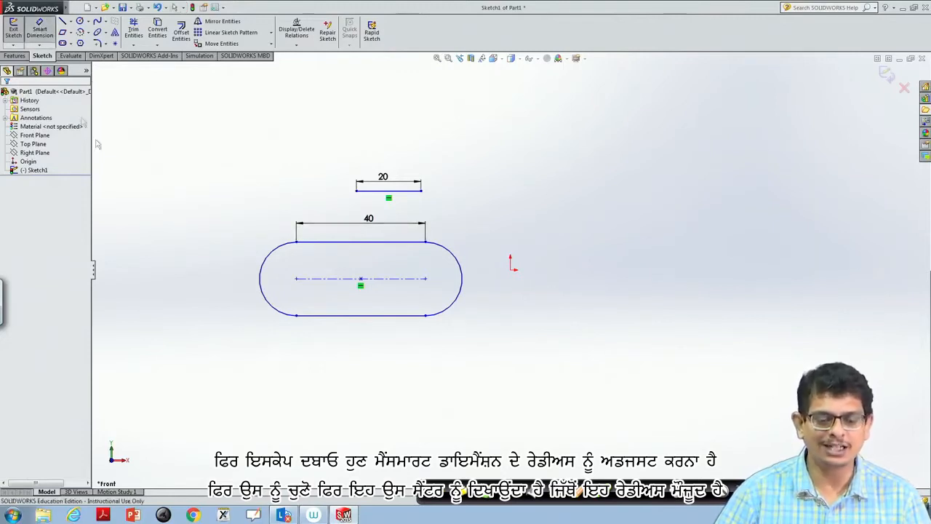
pyautogui.click(271, 258)
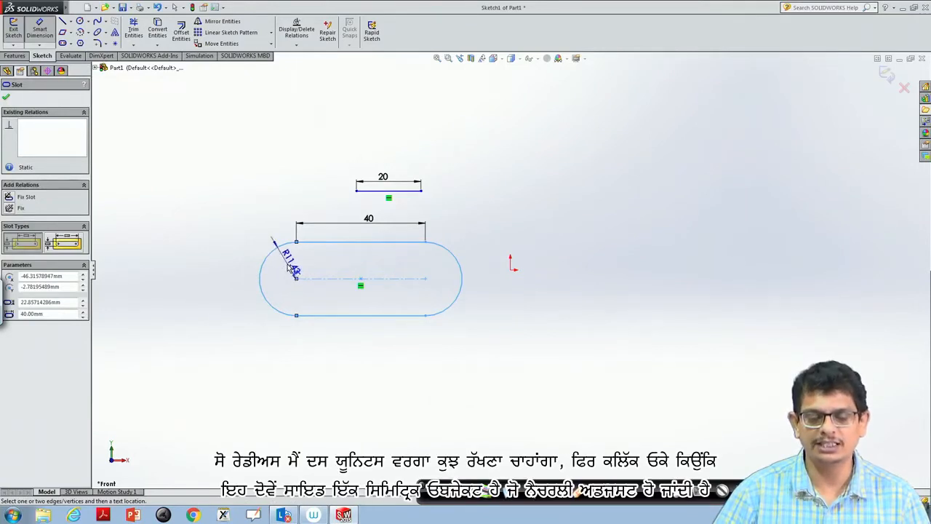
pyautogui.click(293, 268)
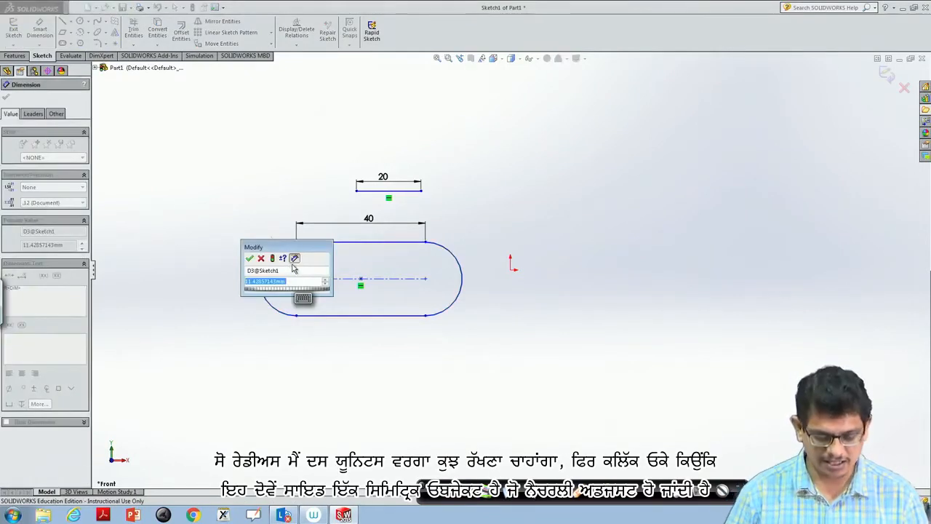
pyautogui.write('10')
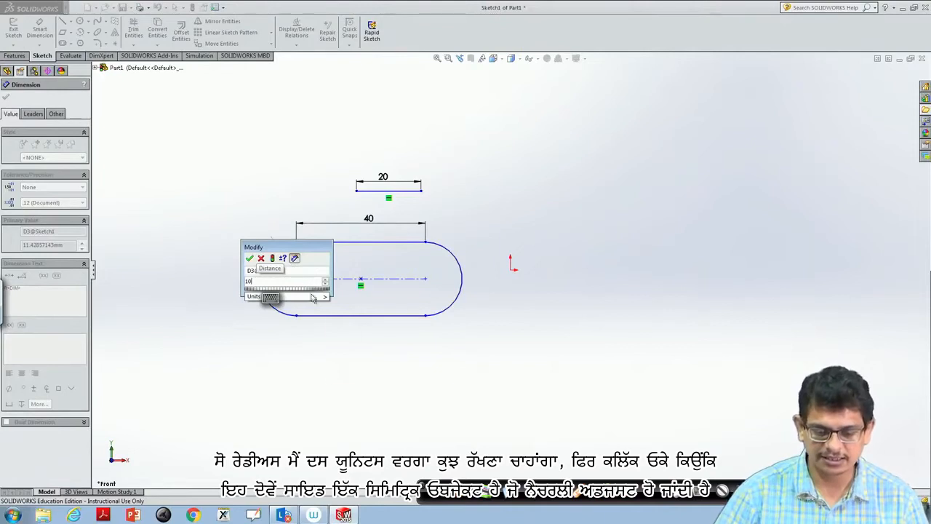
pyautogui.moveTo(320, 297)
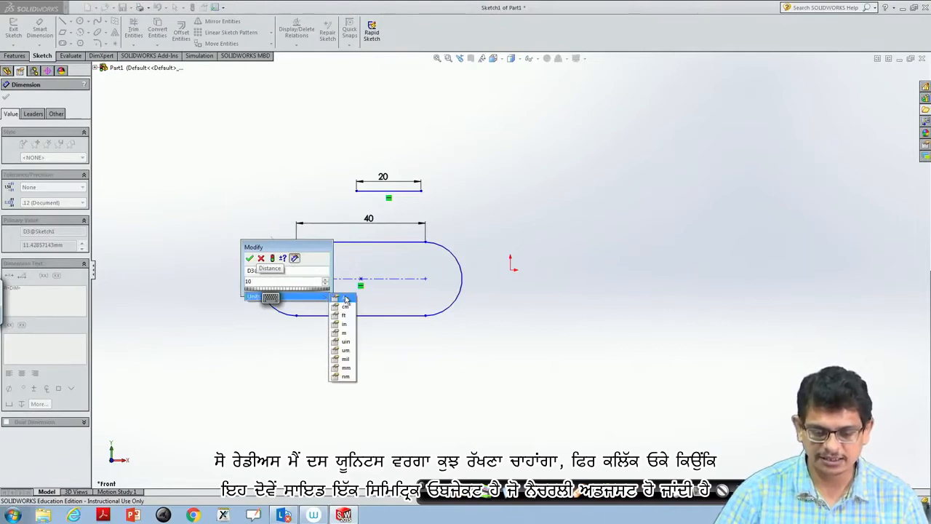
pyautogui.click(348, 368)
pyautogui.click(250, 258)
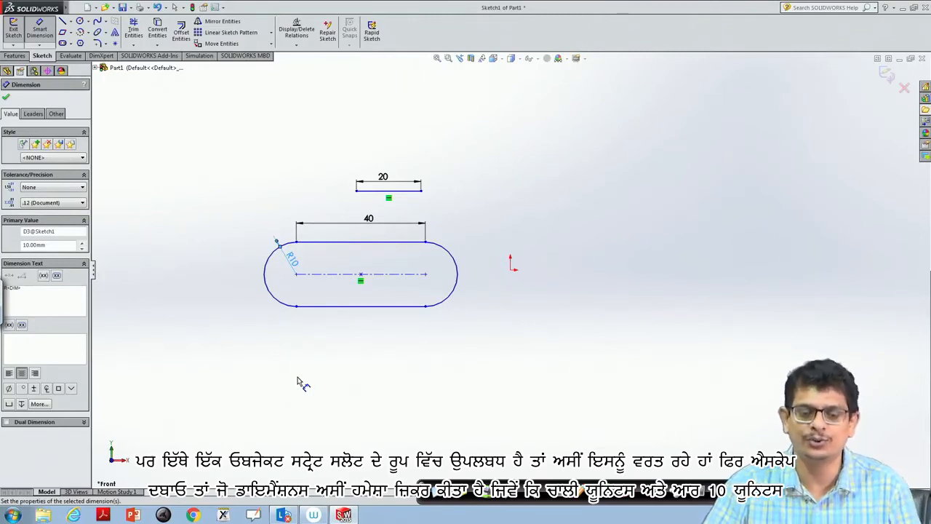
pyautogui.press('Escape')
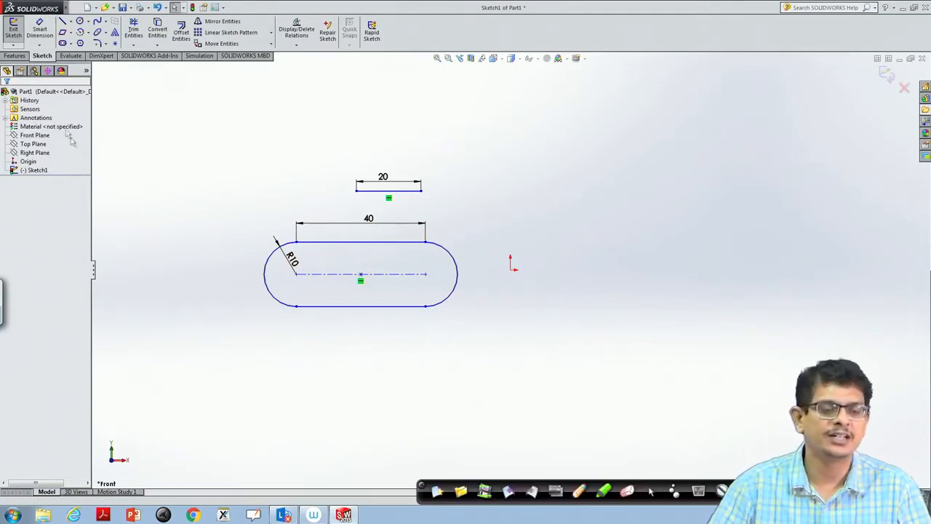
# Sketch a centerpoint straight slot above and to the right of the origin, sloping down to the right, about 30 mm between arc centres
pyautogui.click(71, 44)
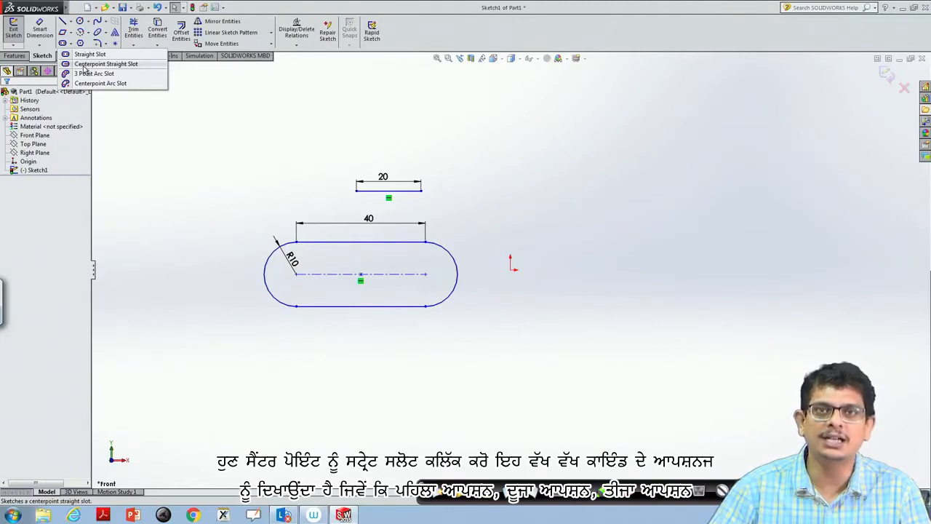
pyautogui.click(86, 65)
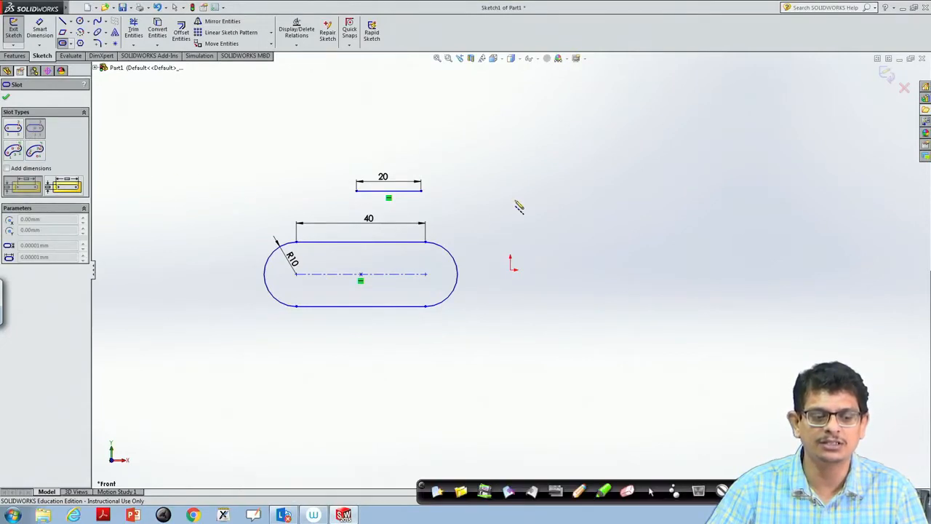
pyautogui.click(567, 142)
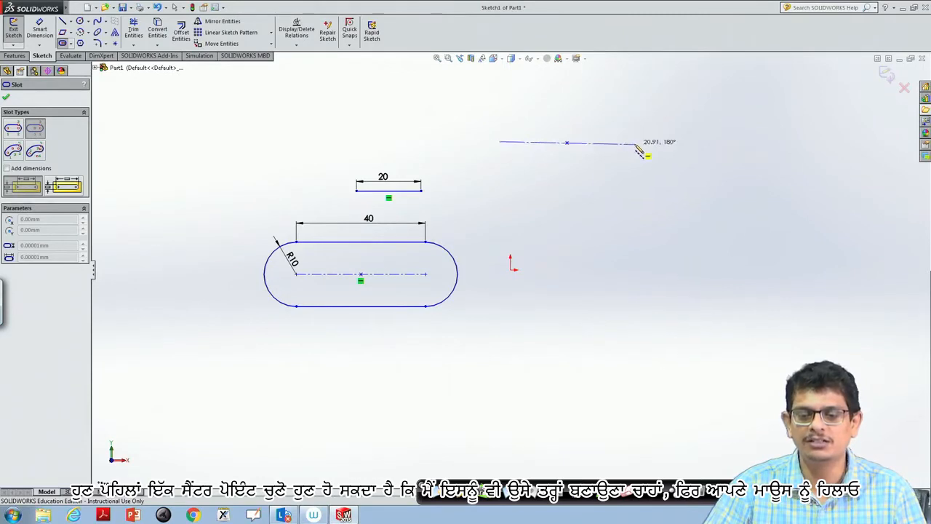
pyautogui.click(603, 182)
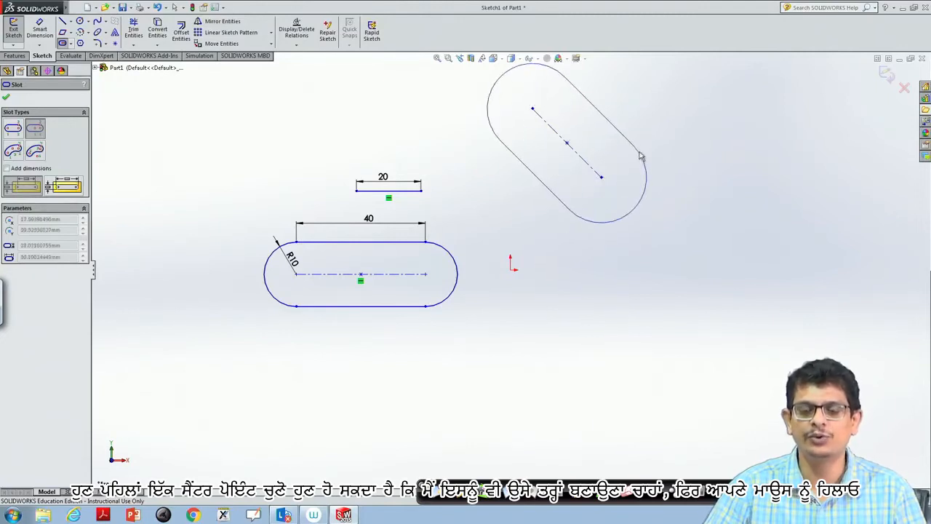
pyautogui.click(608, 173)
pyautogui.press('Escape')
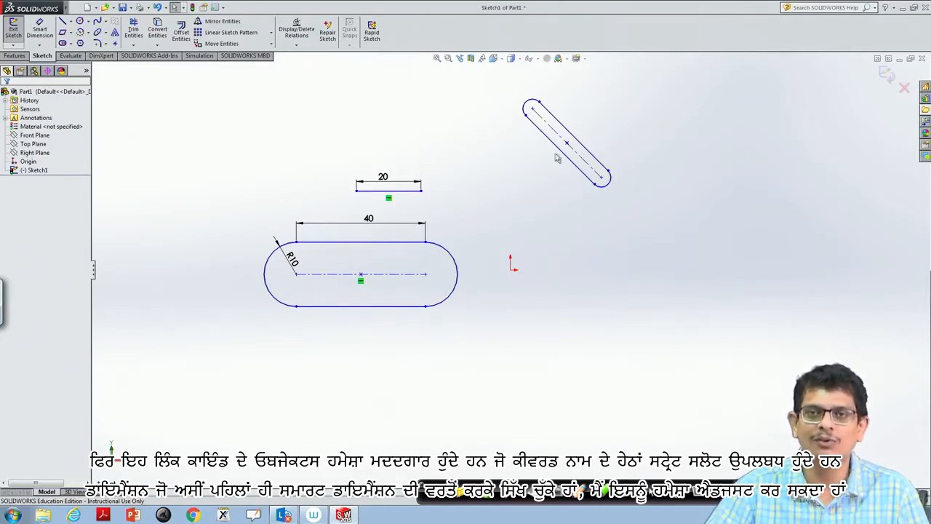
# Sketch a 3 point arc slot below and to the right of the origin, about 8 mm in centreline radius and opening toward the upper left
pyautogui.click(70, 44)
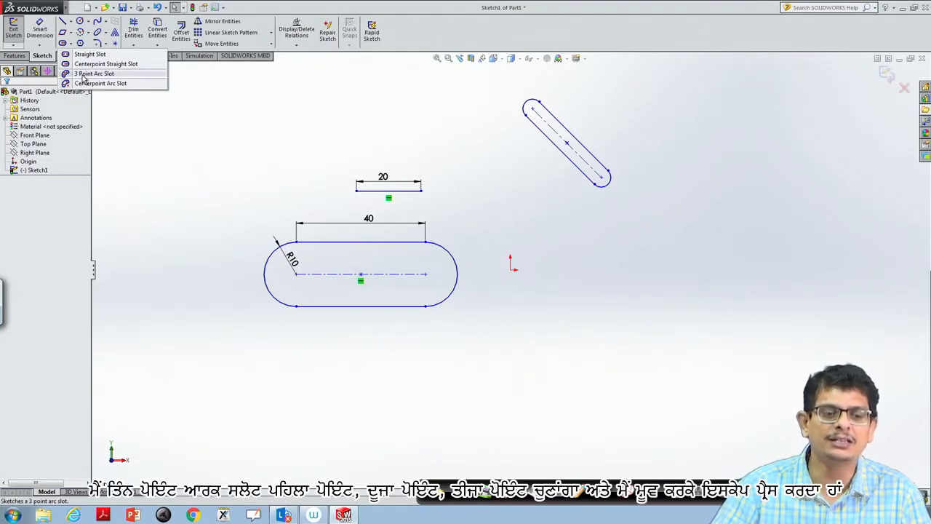
pyautogui.click(84, 75)
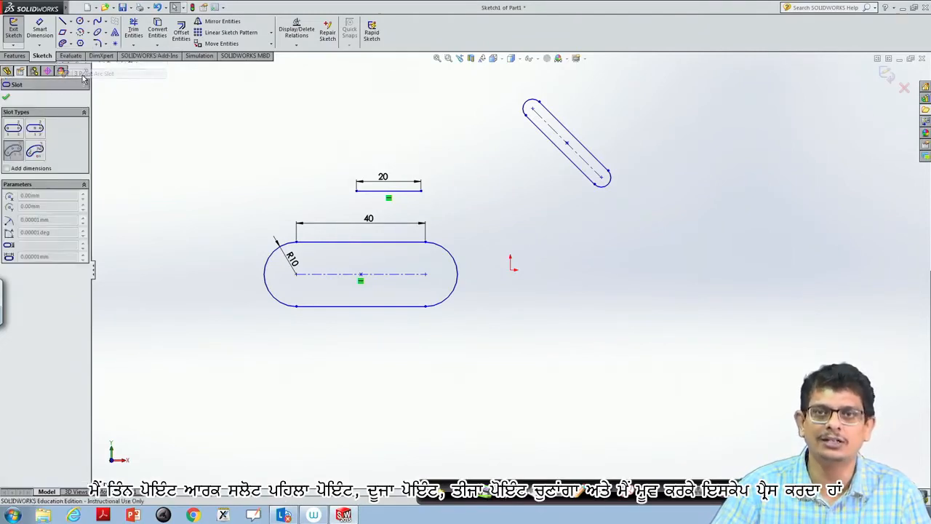
pyautogui.click(585, 320)
pyautogui.click(617, 294)
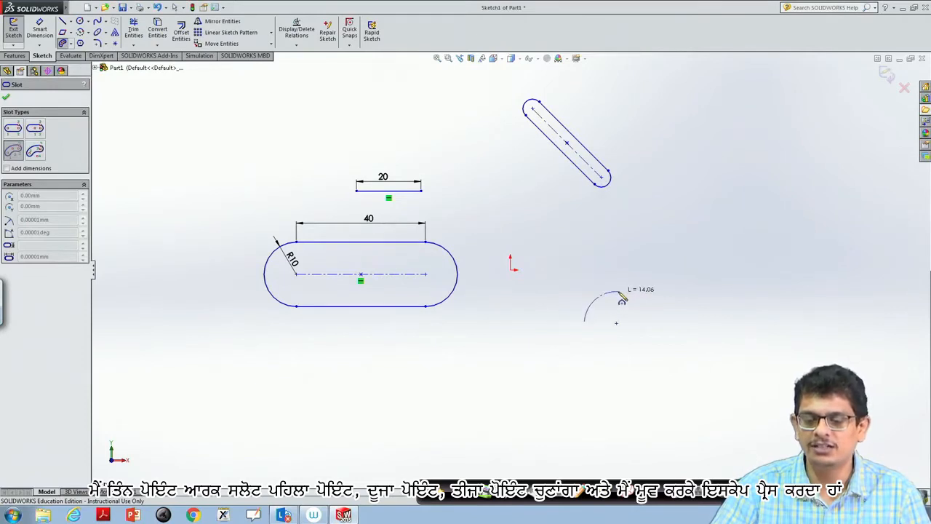
pyautogui.click(645, 321)
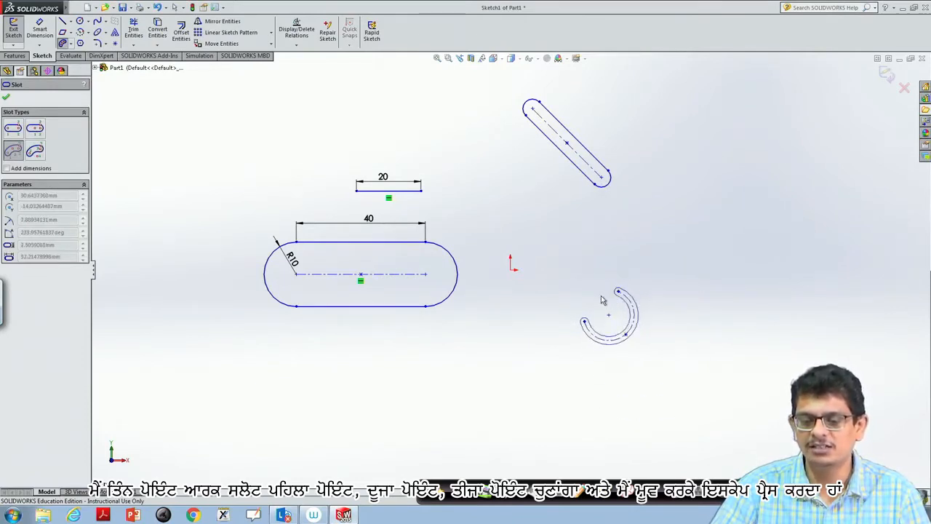
pyautogui.click(612, 305)
pyautogui.press('Escape')
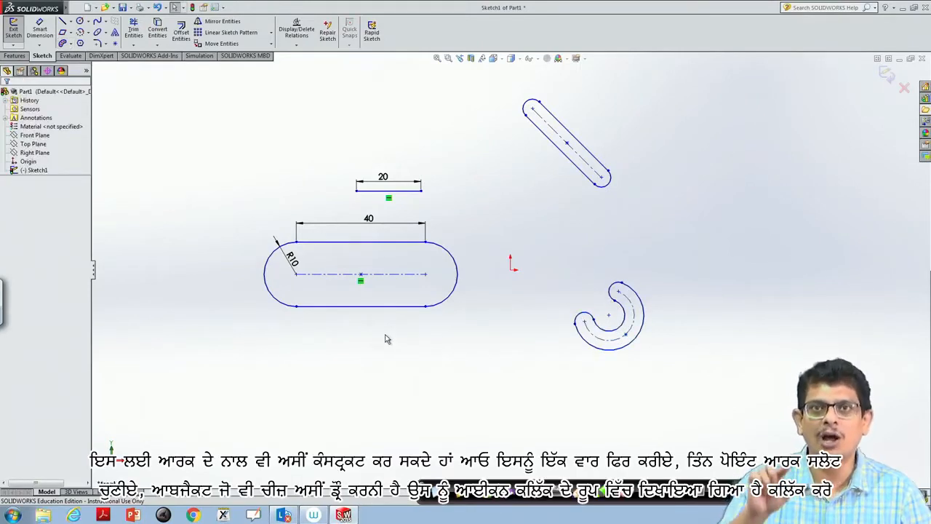
# Sketch a larger upward-opening 3 point arc slot to the right of the diagonal slot, about 14 mm in radius and 4 mm wide
pyautogui.click(71, 45)
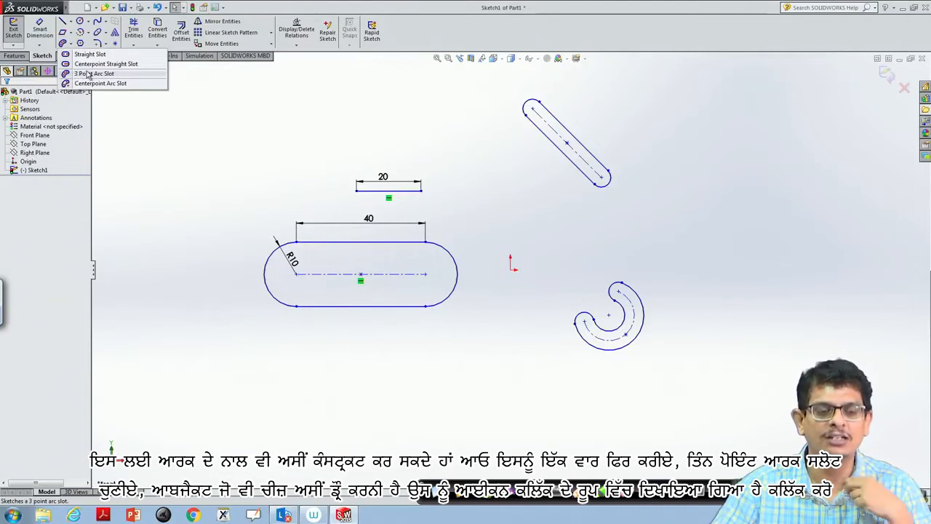
pyautogui.click(84, 74)
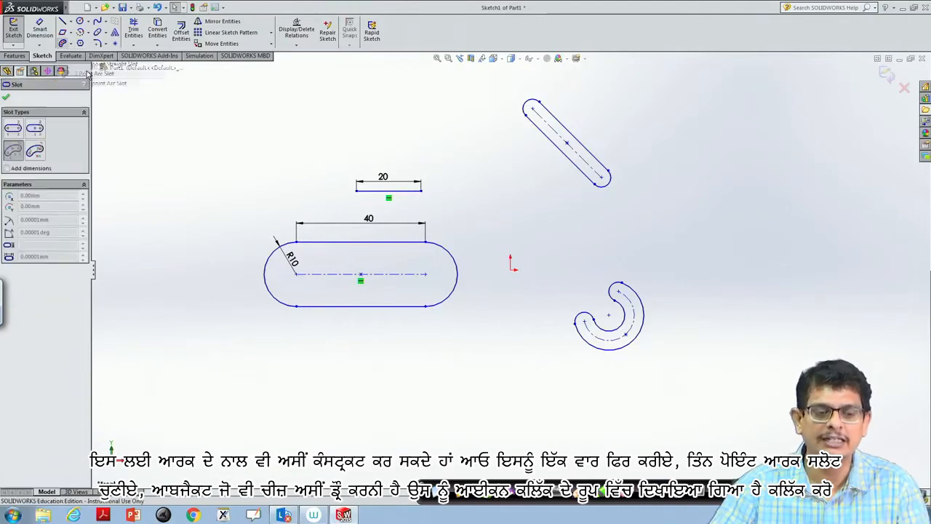
pyautogui.click(727, 143)
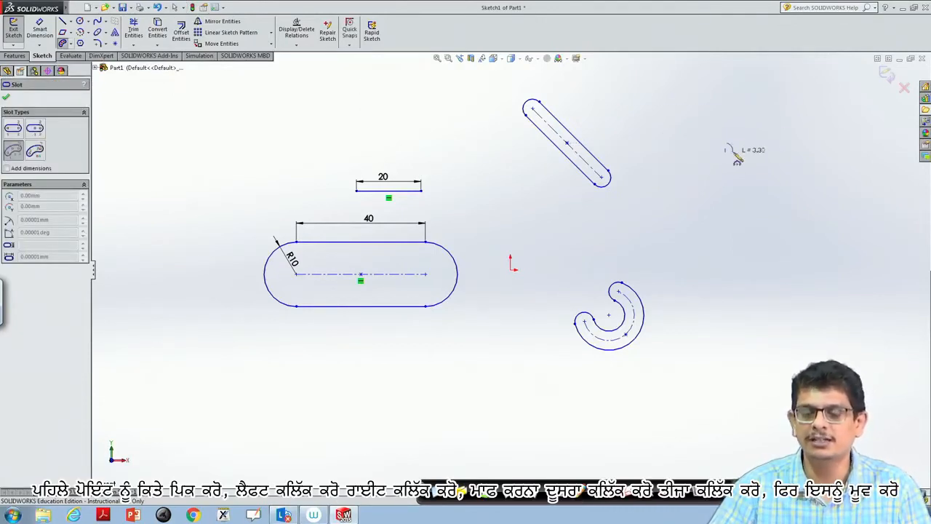
pyautogui.click(812, 172)
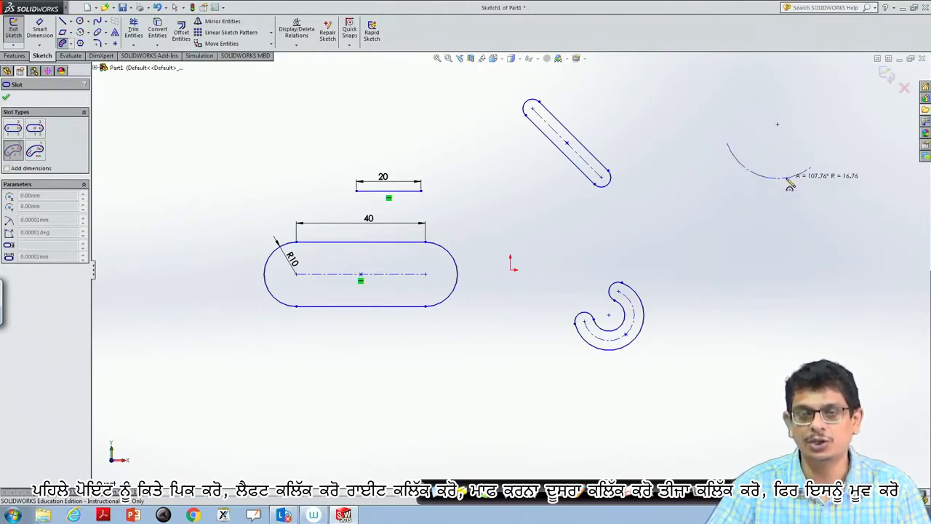
pyautogui.click(750, 211)
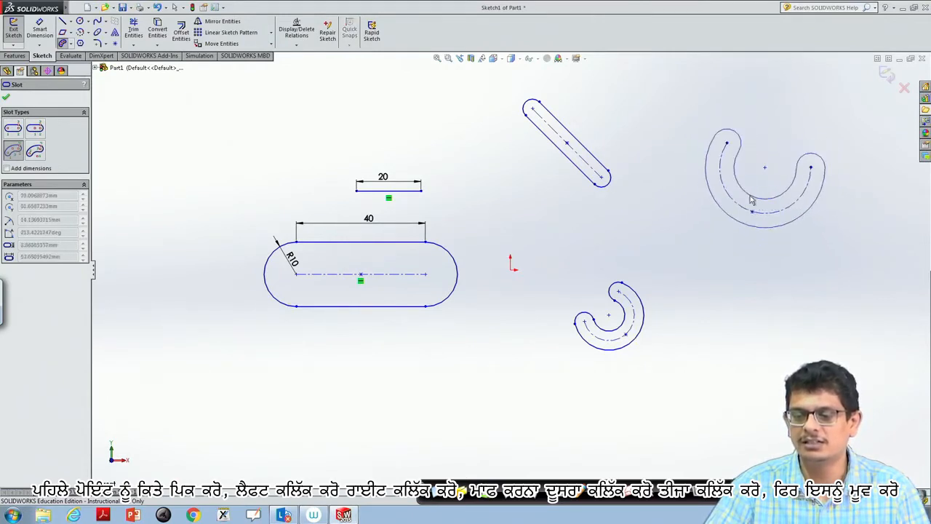
pyautogui.click(751, 209)
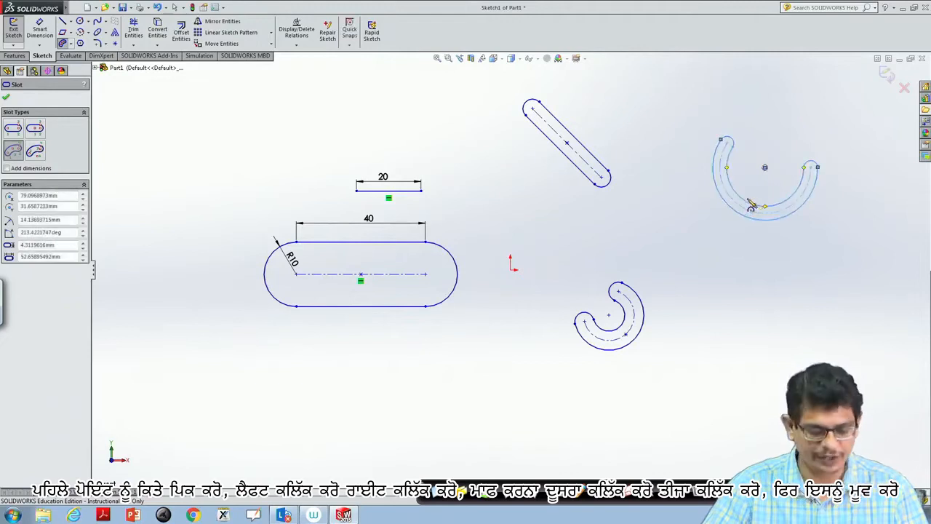
pyautogui.press('Escape')
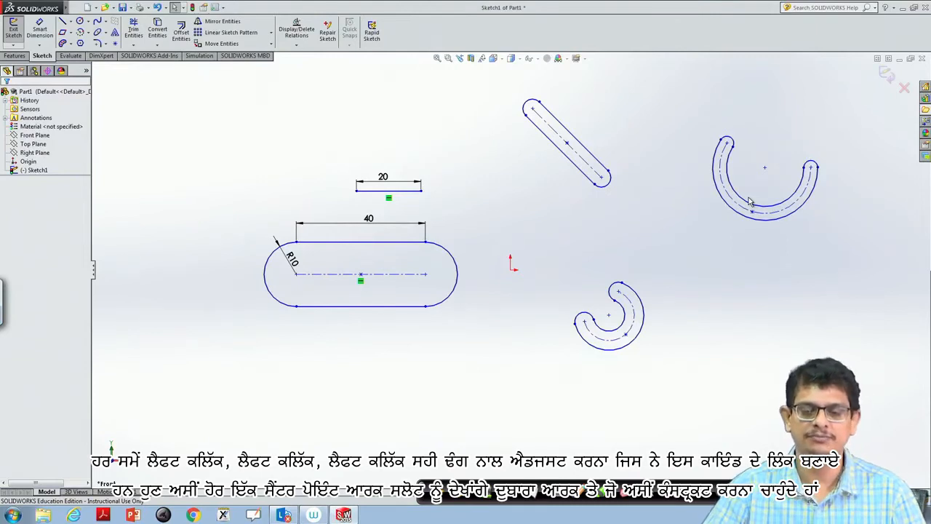
# Sketch a centerpoint arc slot below and to the left of the horizontal slot, about 12 mm in radius and spanning 90 degrees
pyautogui.click(71, 45)
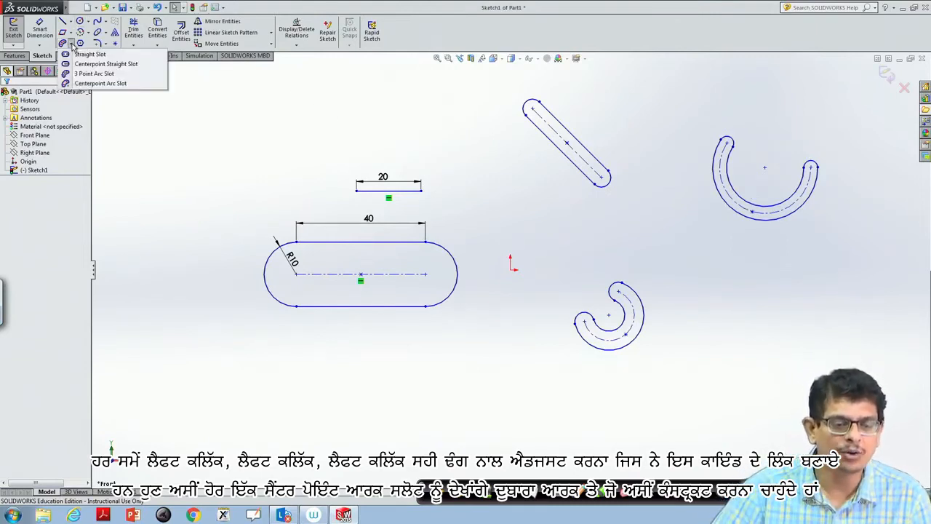
pyautogui.click(102, 84)
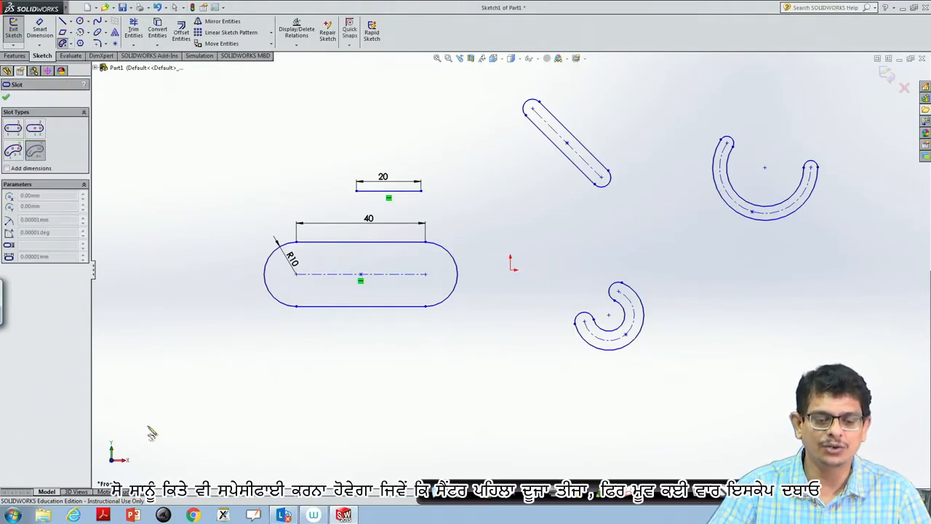
pyautogui.click(198, 382)
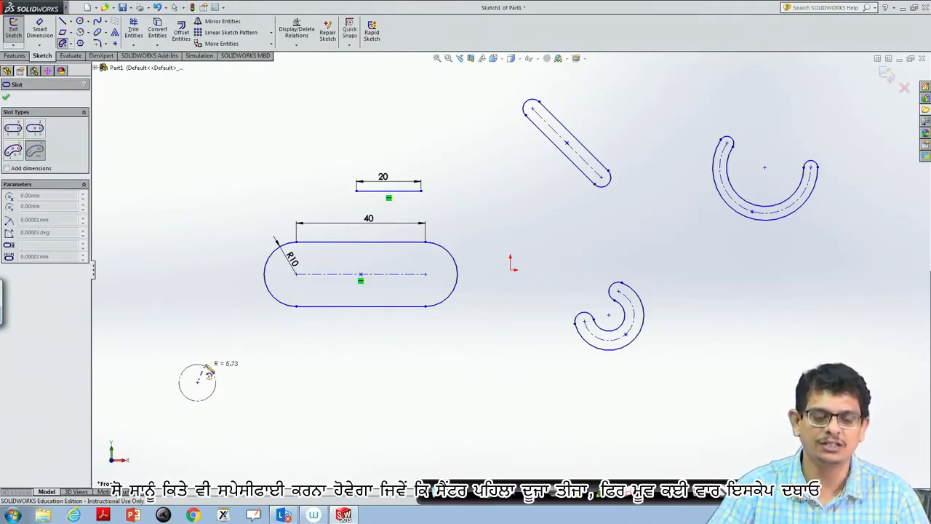
pyautogui.click(212, 348)
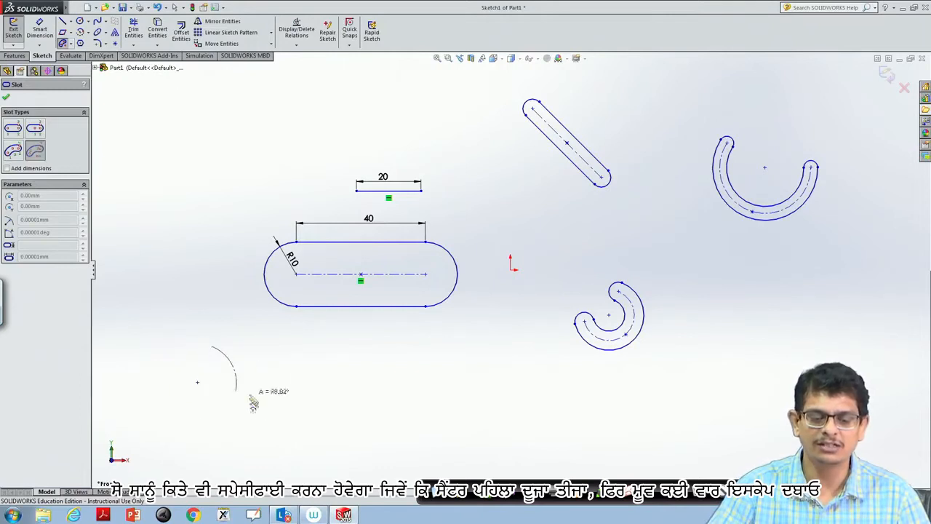
pyautogui.click(234, 396)
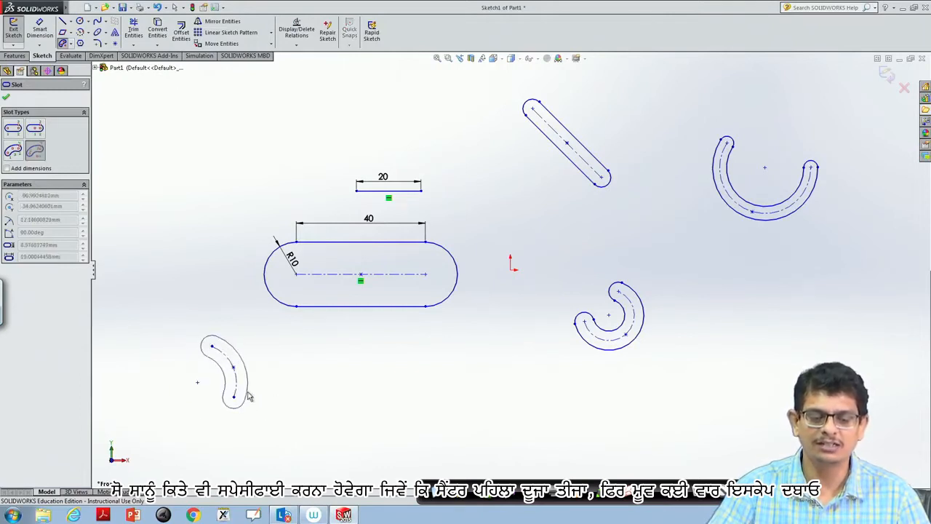
pyautogui.click(244, 399)
pyautogui.press('Escape')
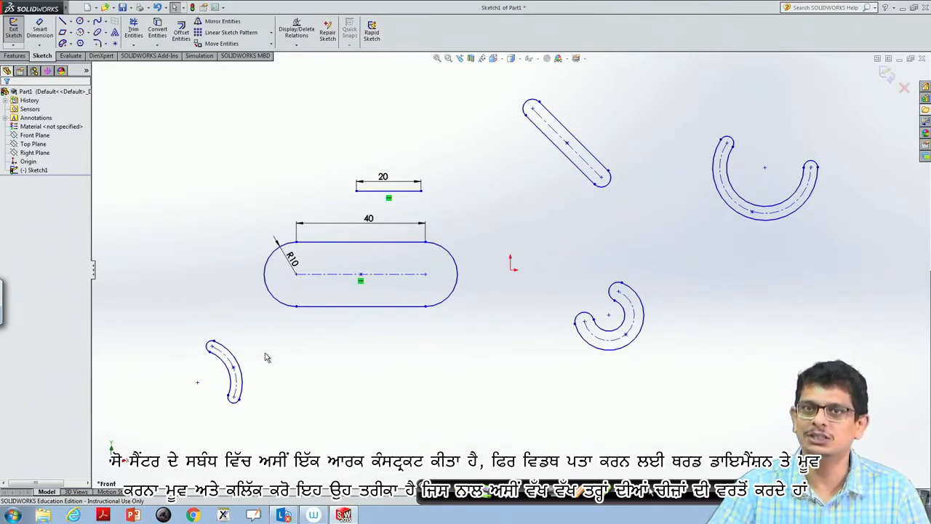
# Draw lines from the horizontal slot's left and right arc centres to the right endpoint of its upper edge, the second one vertical
pyautogui.click(71, 22)
pyautogui.click(76, 34)
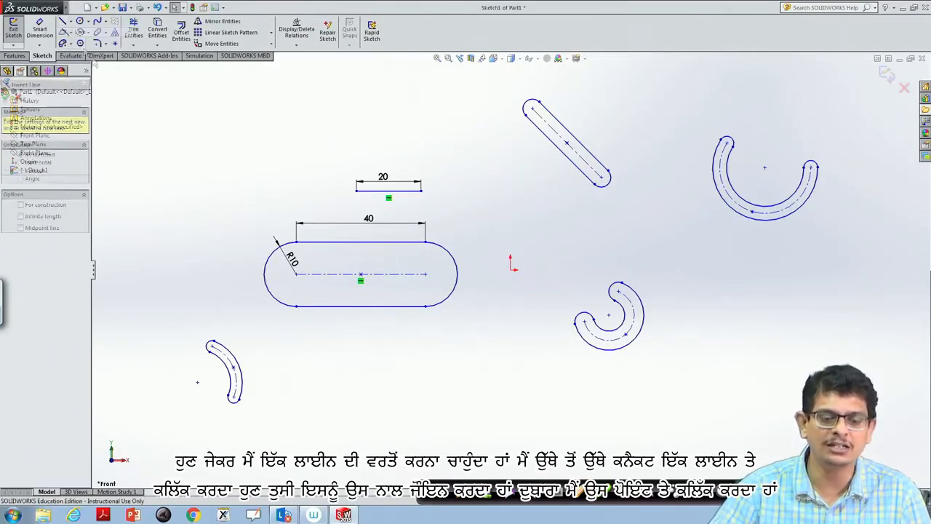
pyautogui.click(296, 273)
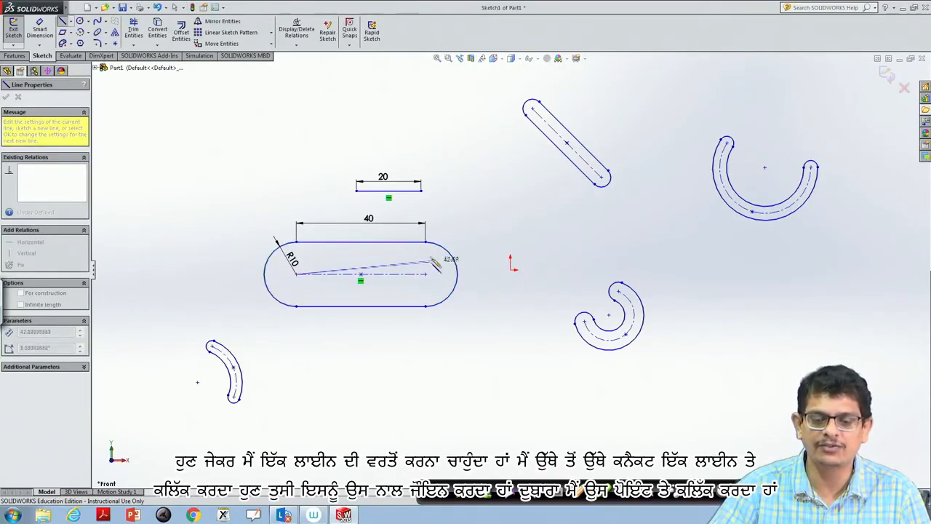
pyautogui.click(426, 242)
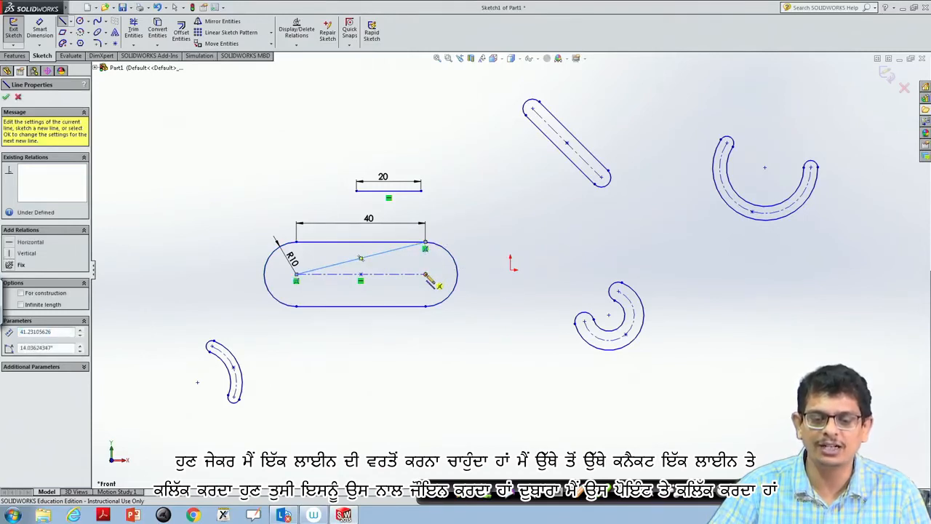
pyautogui.click(426, 275)
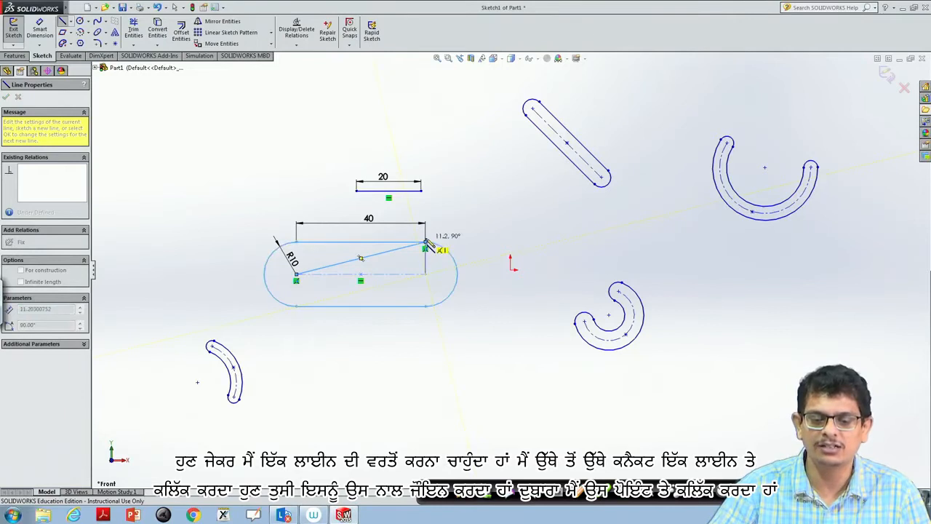
pyautogui.click(426, 243)
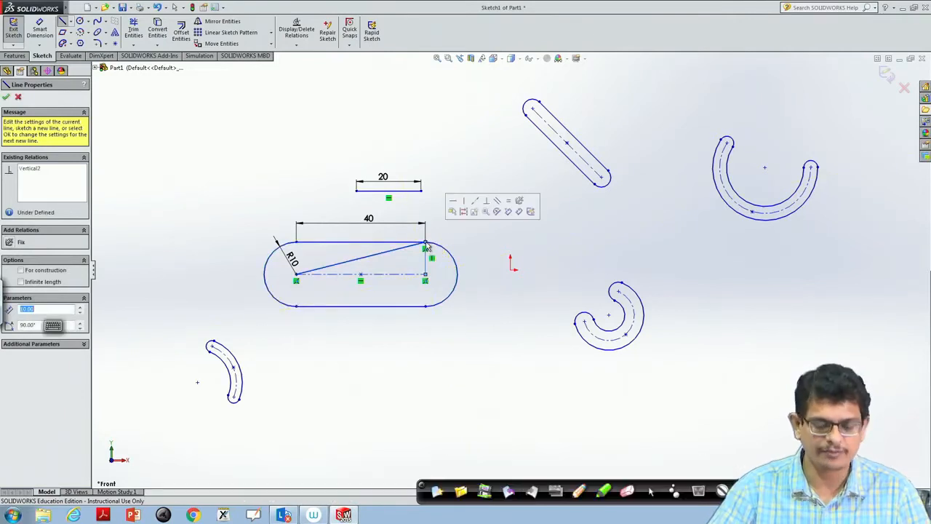
# Draw a horizontal line joining the horizontal slot's left and right arc centres to close the triangle
pyautogui.press('Escape')
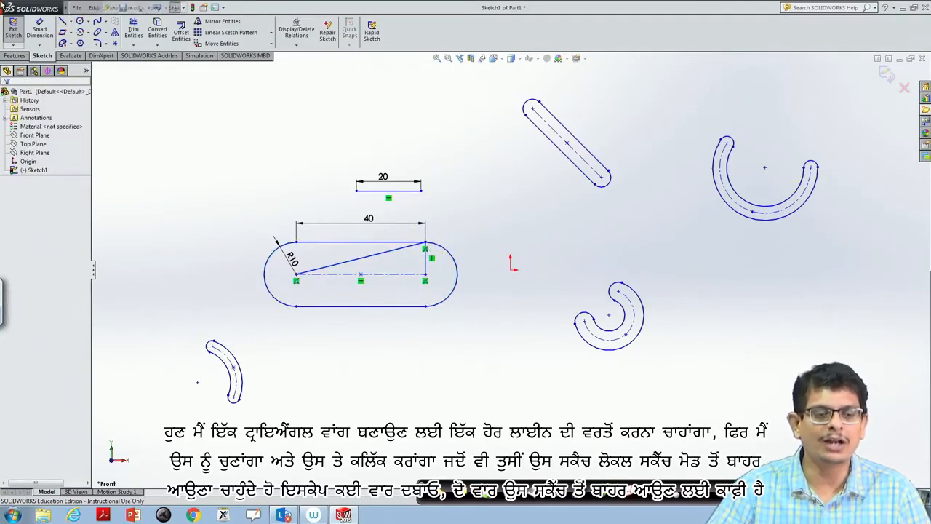
pyautogui.click(62, 22)
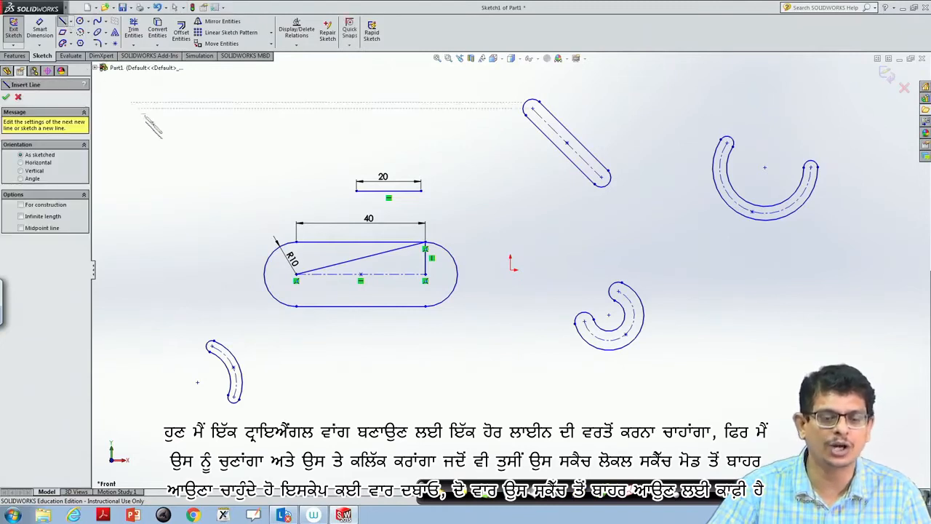
pyautogui.click(297, 274)
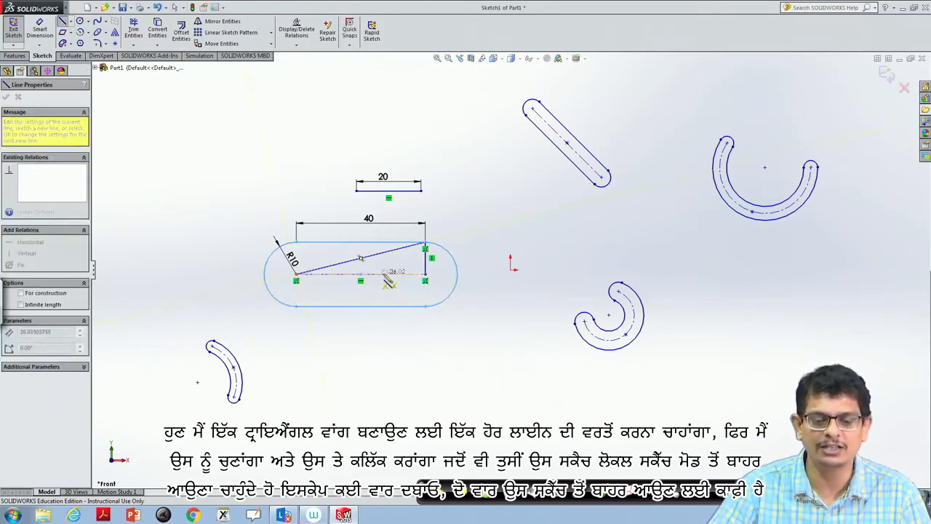
pyautogui.click(426, 279)
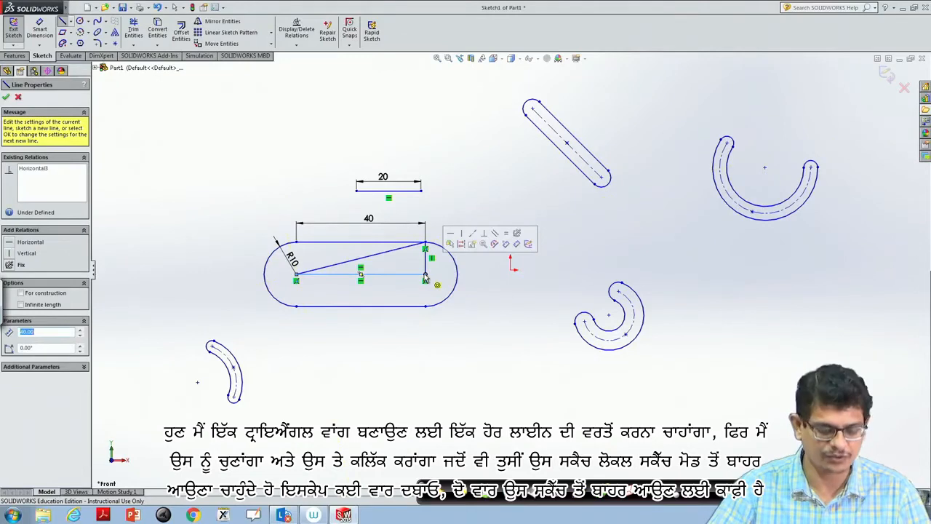
pyautogui.press('Escape')
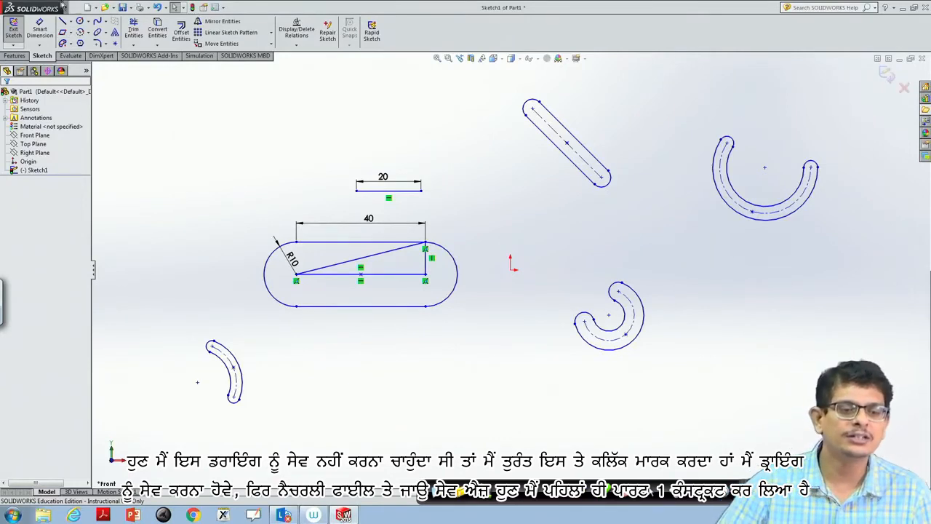
# Save the part under the new name part2_2d in the Drawing_prac folder
pyautogui.click(75, 8)
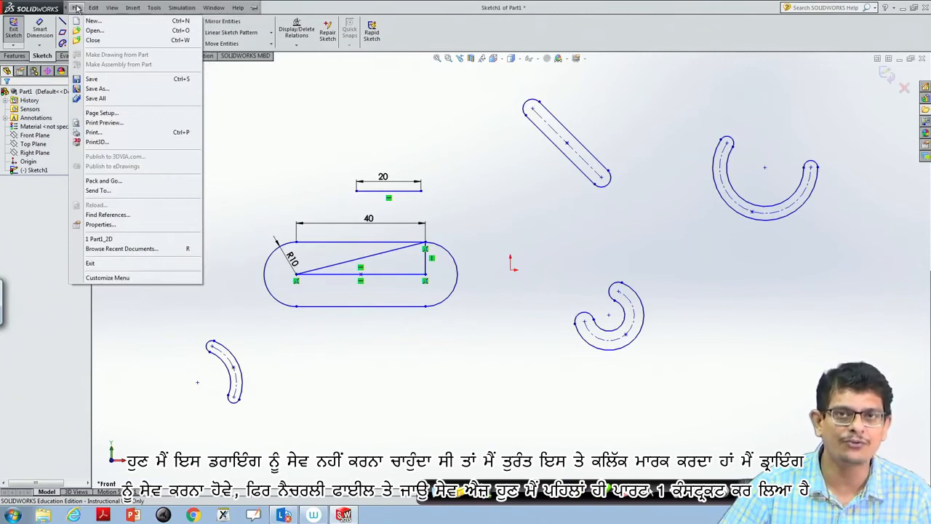
pyautogui.click(90, 88)
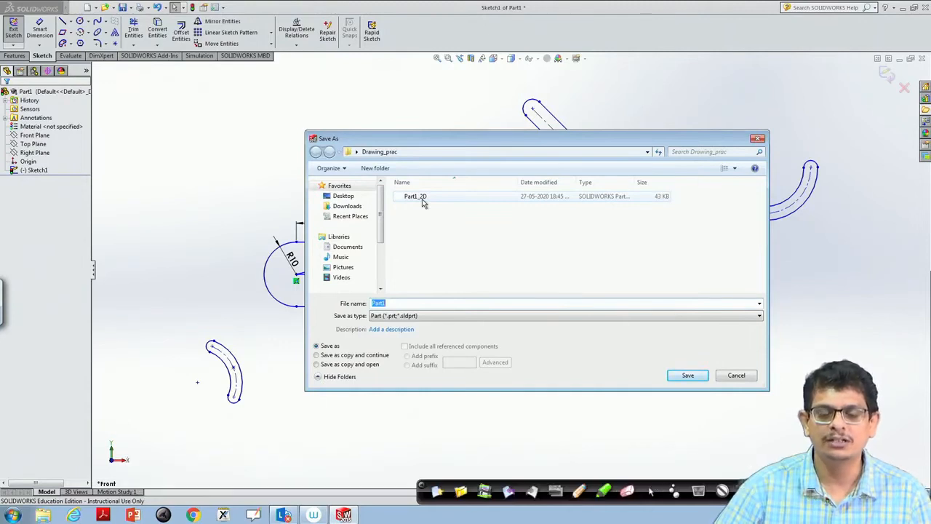
pyautogui.click(402, 303)
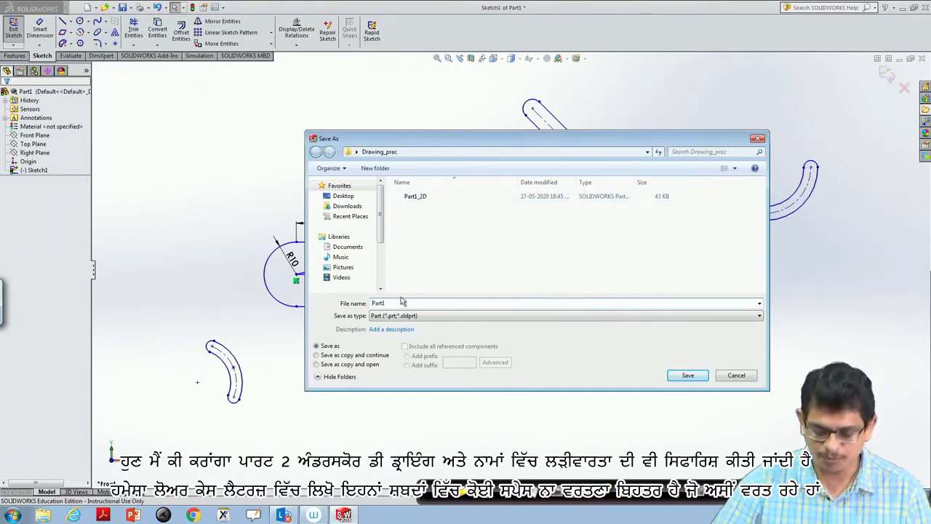
pyautogui.press('BackSpace')
pyautogui.write('2_2d')
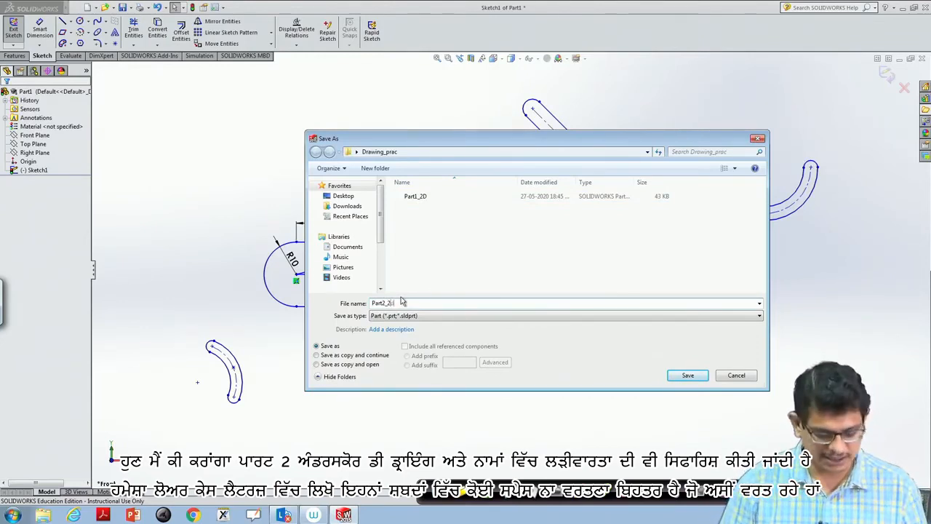
pyautogui.write('D')
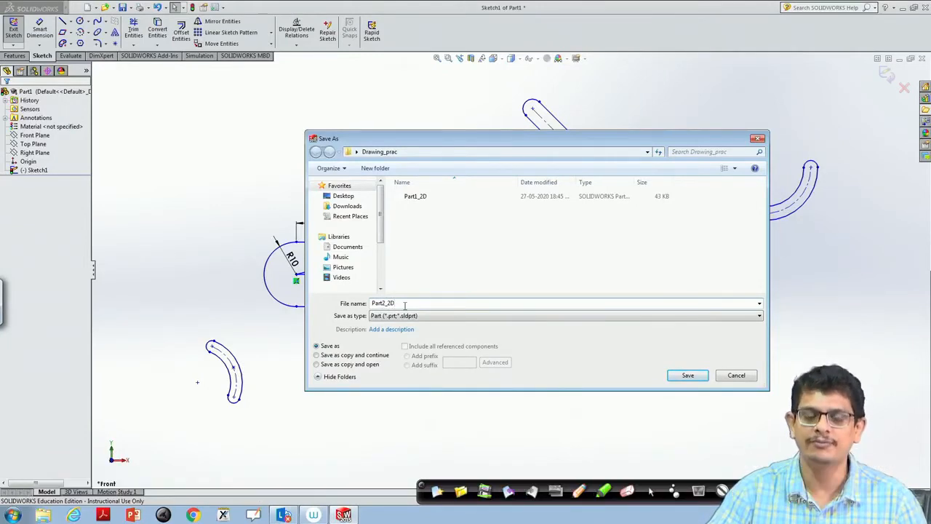
pyautogui.moveTo(391, 302); pyautogui.dragTo(396, 303)
pyautogui.write('d')
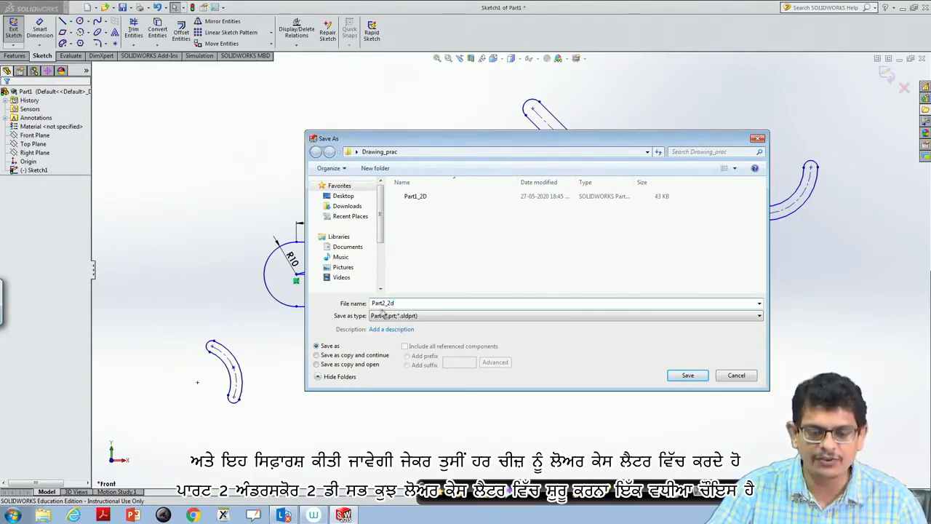
pyautogui.moveTo(371, 303); pyautogui.dragTo(376, 303)
pyautogui.write('p')
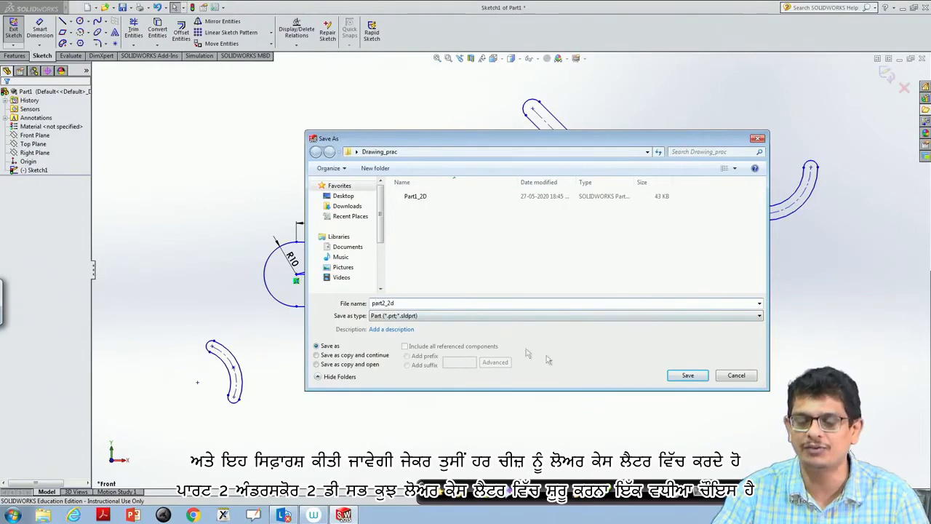
pyautogui.click(688, 376)
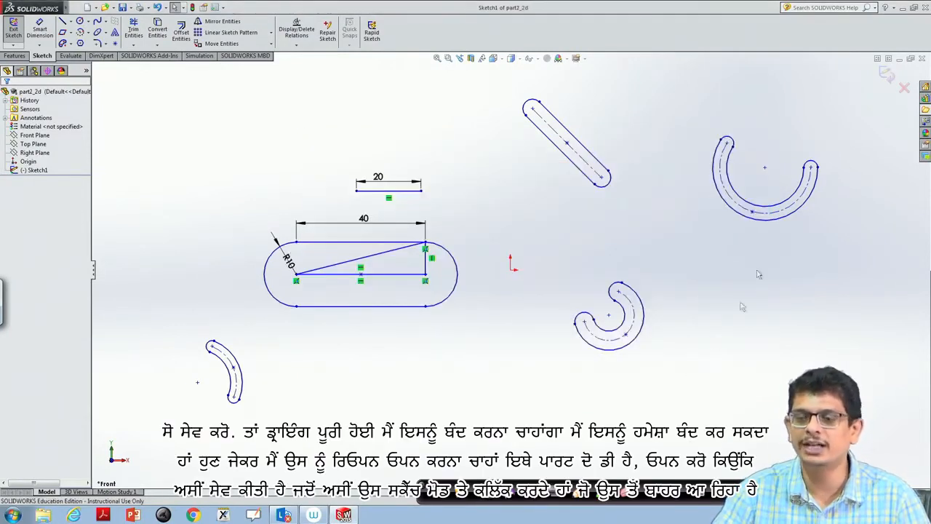
# Exit the sketch with its changes discarded and try to reopen part2_2d from the Drawing_prac folder
pyautogui.click(903, 89)
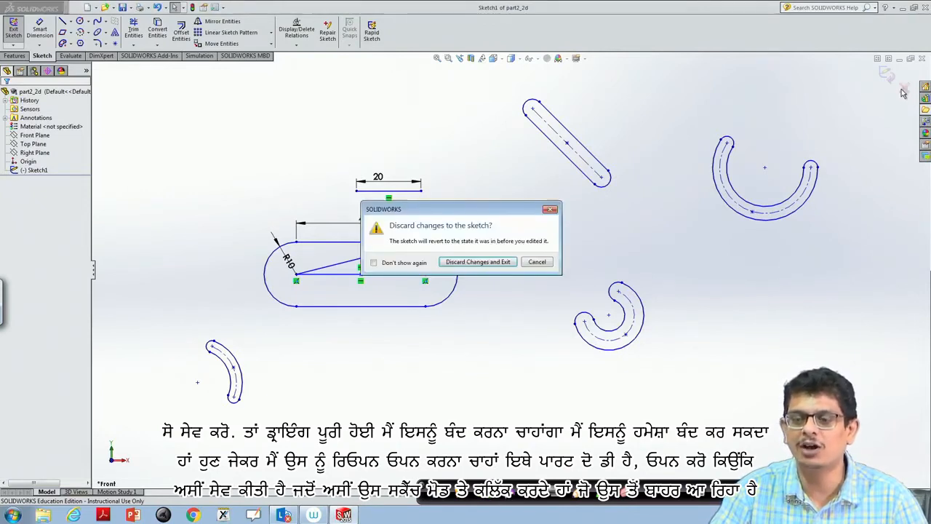
pyautogui.click(499, 263)
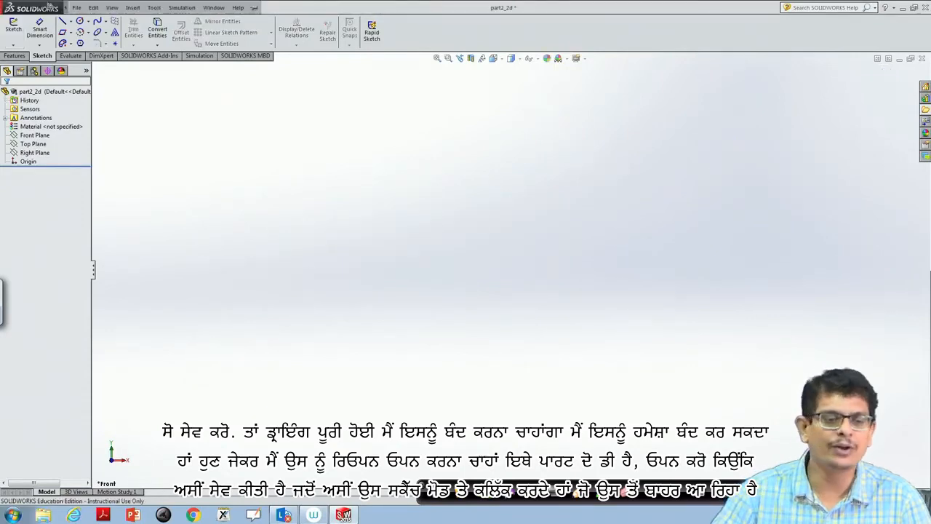
pyautogui.click(76, 7)
pyautogui.click(95, 31)
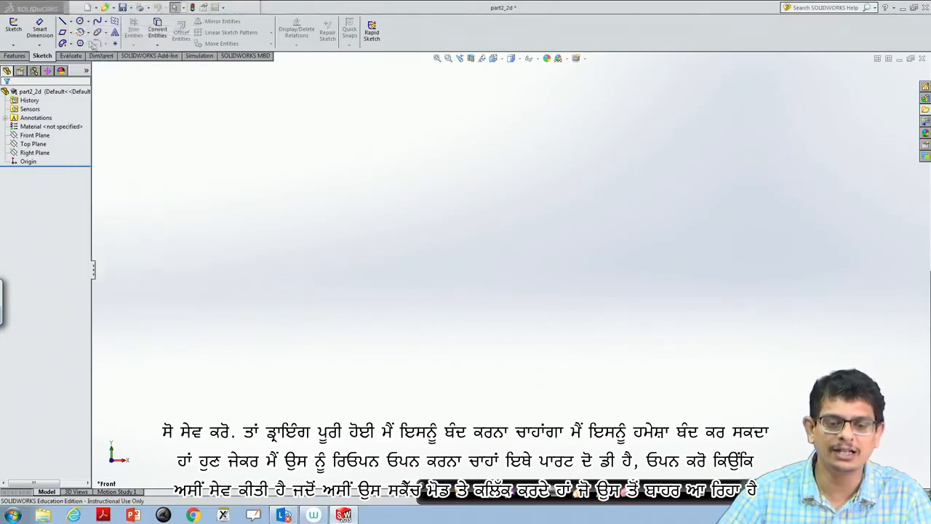
pyautogui.click(109, 77)
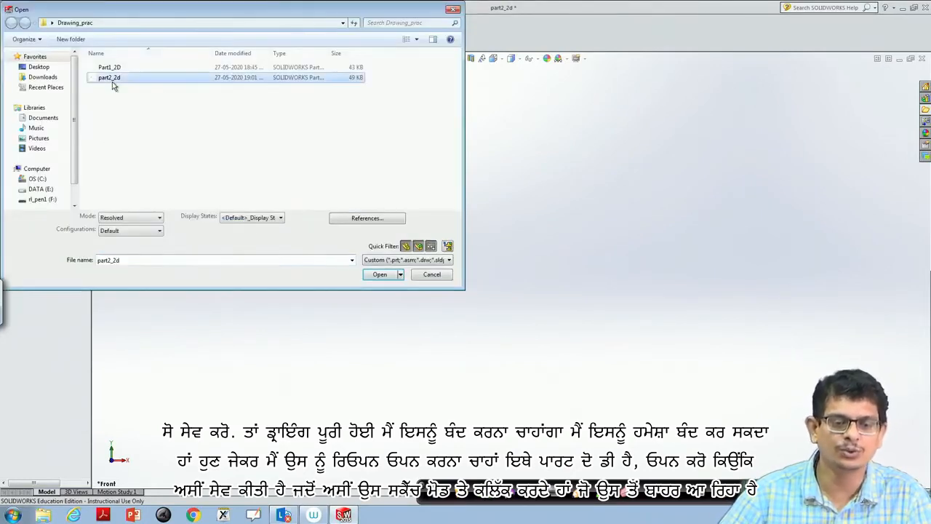
pyautogui.click(384, 279)
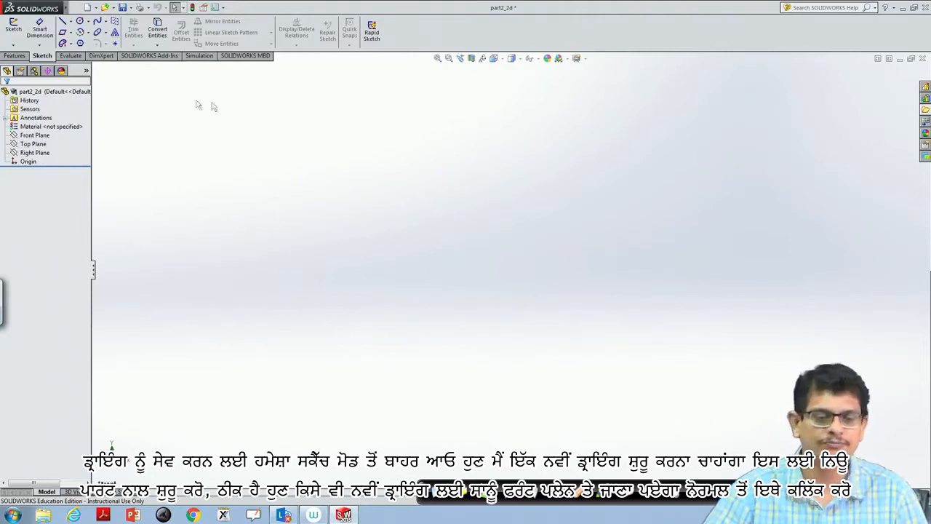
# Create a new part document and orient the view normal to the Front Plane
pyautogui.click(96, 8)
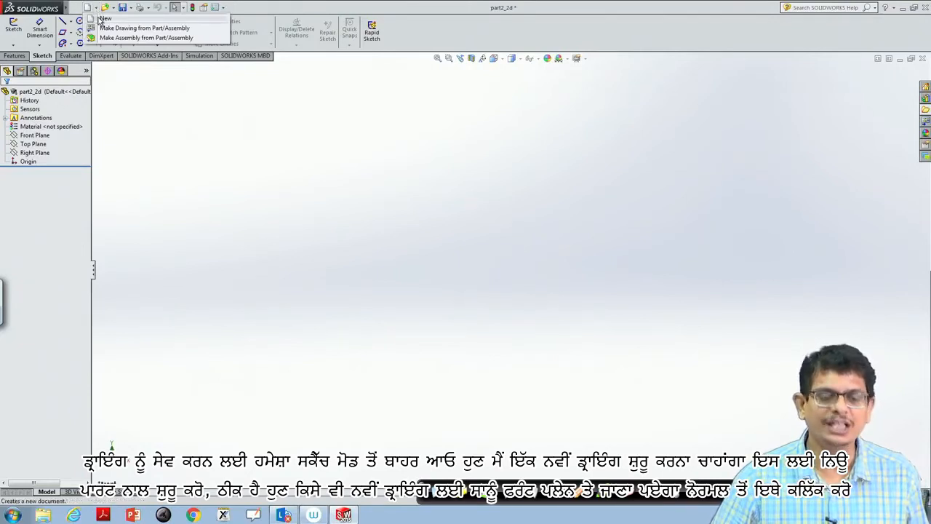
pyautogui.click(101, 20)
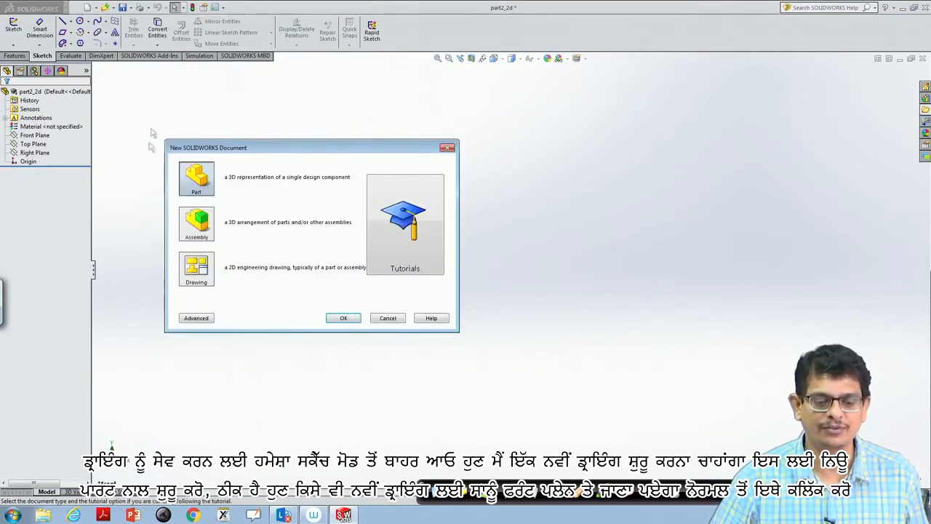
pyautogui.click(343, 318)
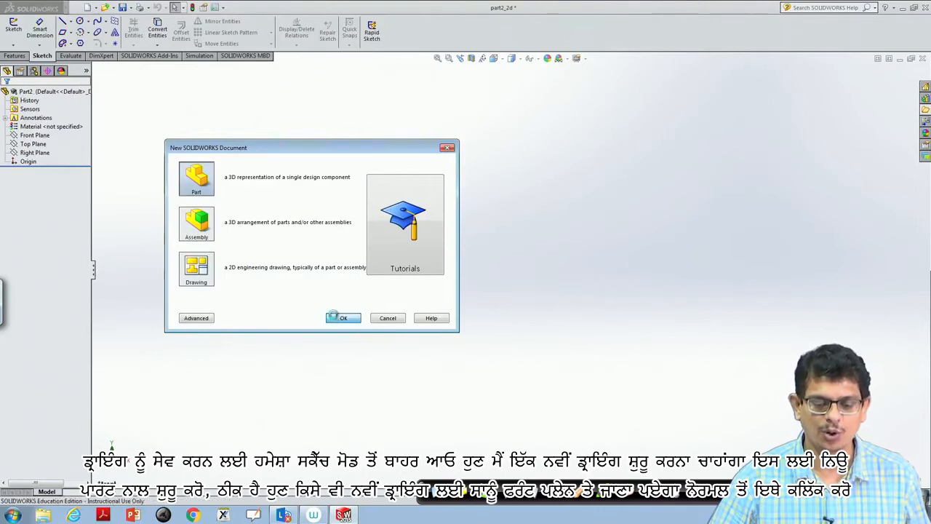
pyautogui.moveTo(42, 5)
pyautogui.click(77, 7)
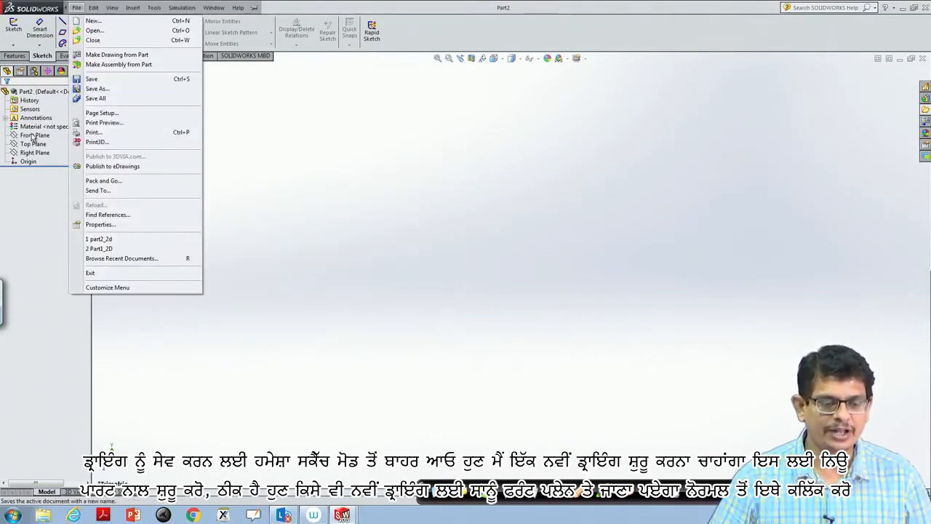
pyautogui.click(32, 137)
pyautogui.click(72, 119)
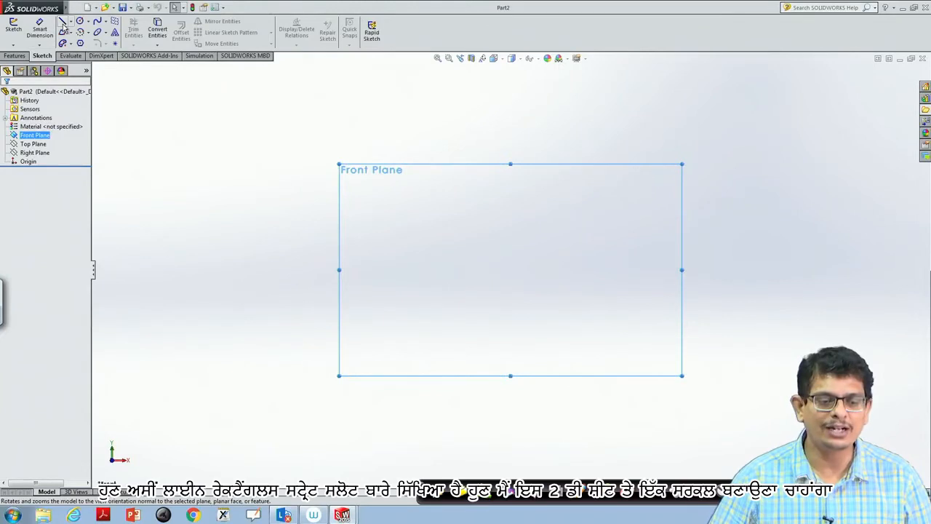
# Sketch a centre-based circle of about 39 mm radius on the Front Plane, above and to the left of the origin
pyautogui.click(88, 26)
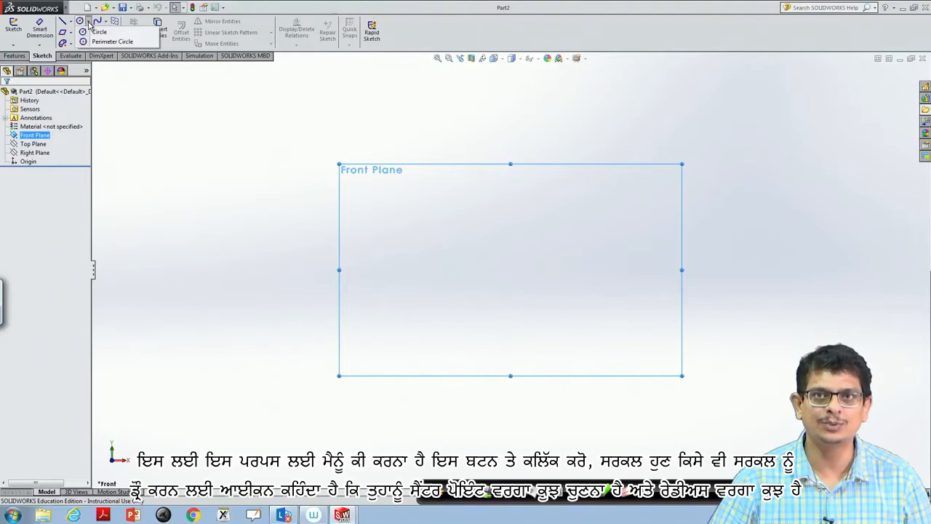
pyautogui.click(95, 33)
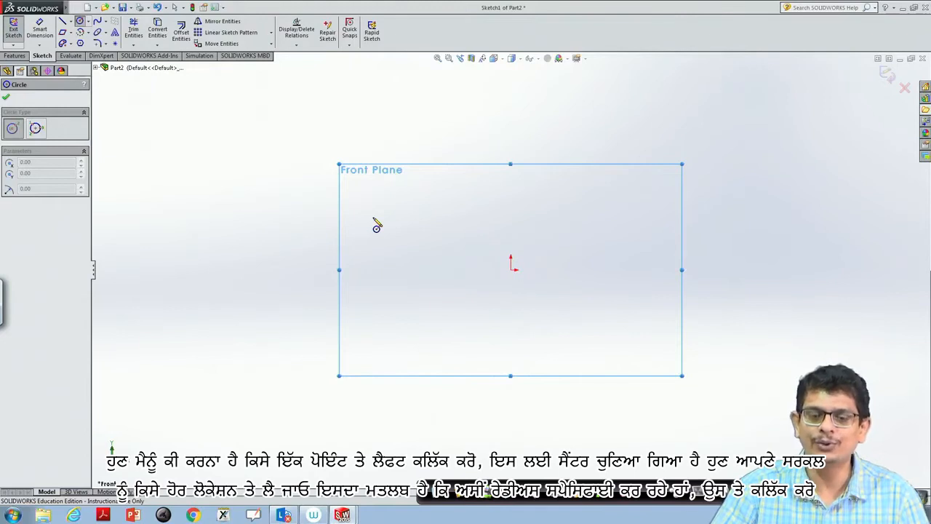
pyautogui.click(374, 219)
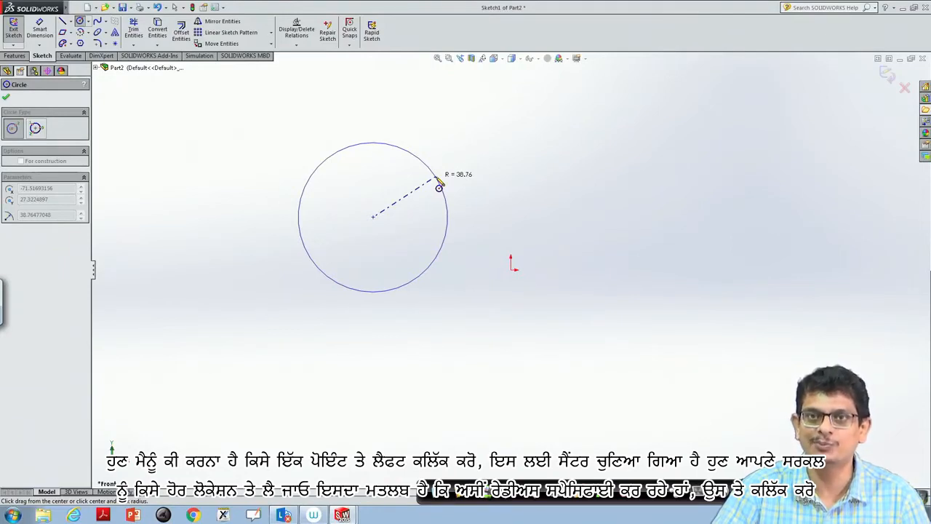
pyautogui.click(436, 178)
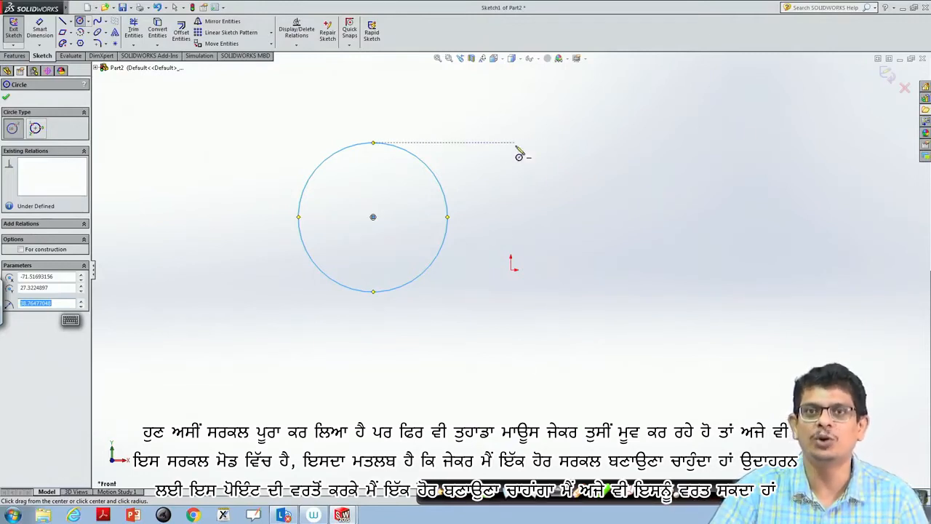
# Sketch a second circle of about 19 mm radius centred on the first circle's right quadrant point
pyautogui.click(447, 217)
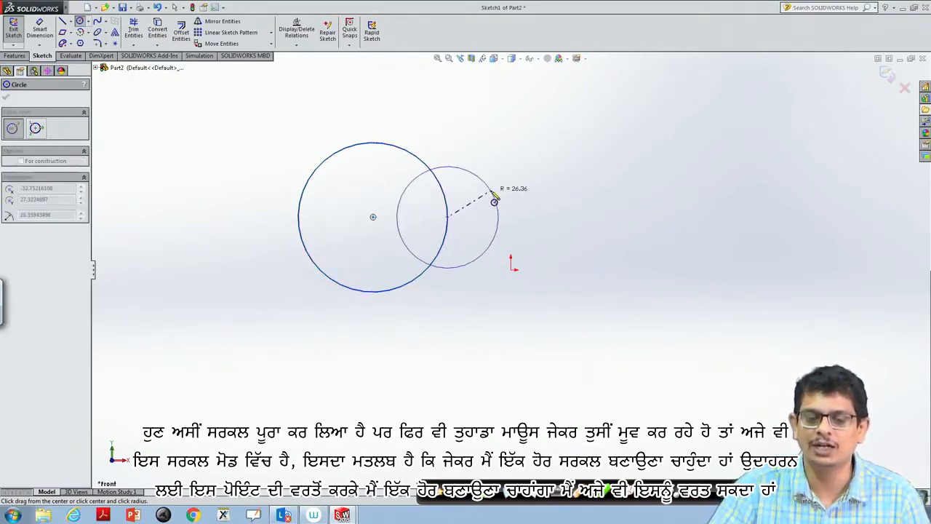
pyautogui.click(478, 203)
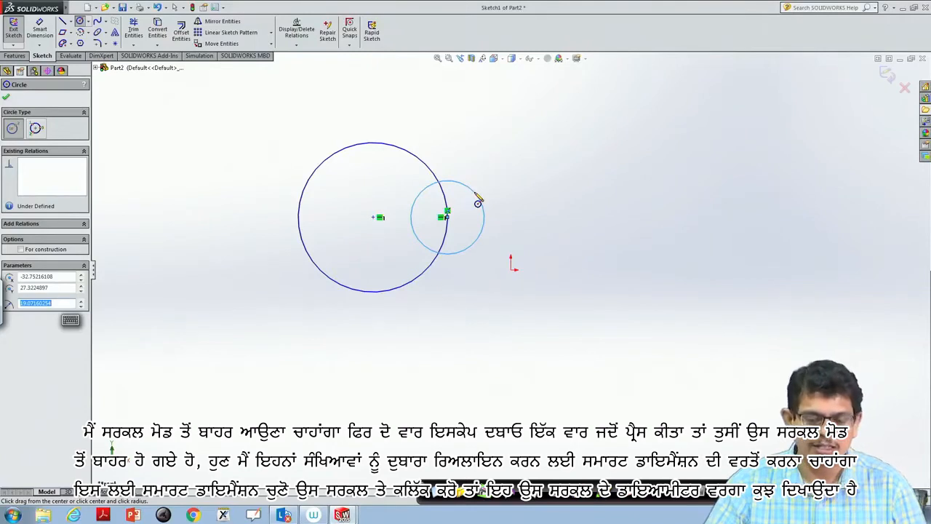
pyautogui.press('Escape')
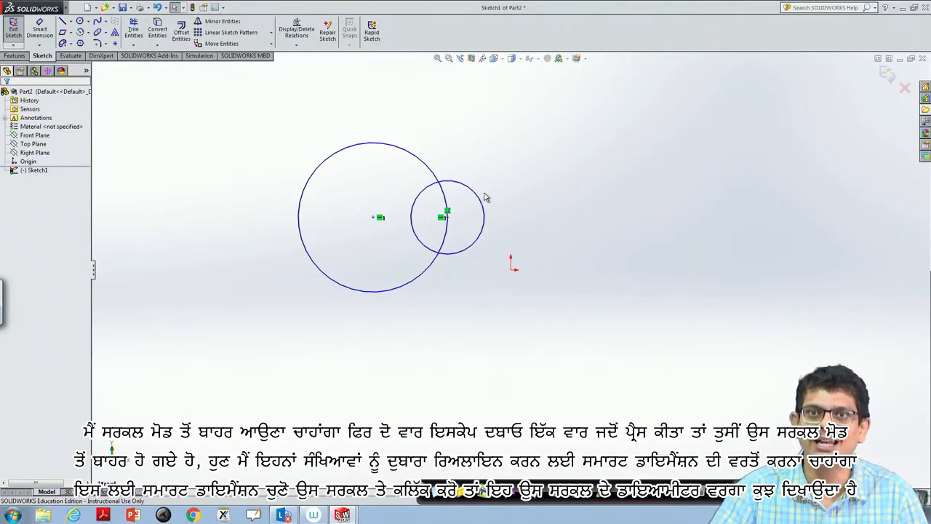
# Dimension the large circle's diameter with Smart Dimension, placing the value inside the circle, and set it to 75 mm
pyautogui.click(38, 31)
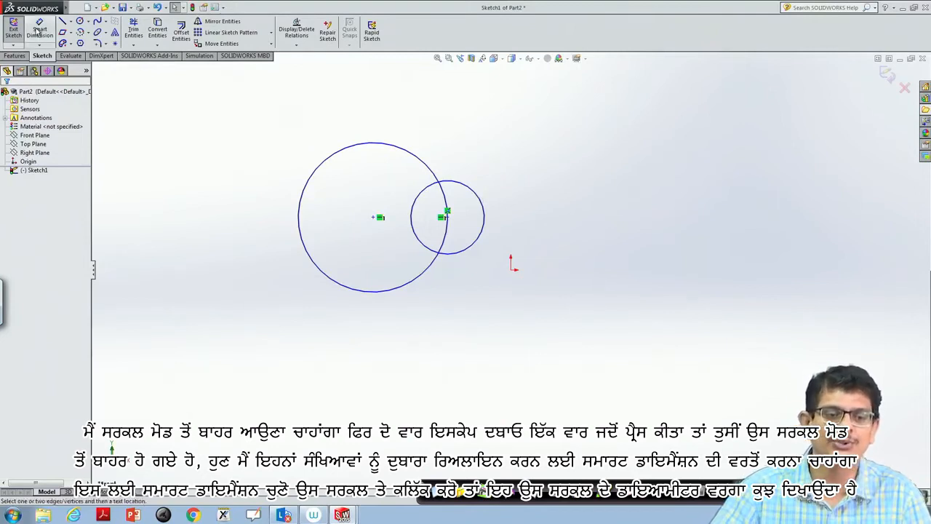
pyautogui.click(344, 151)
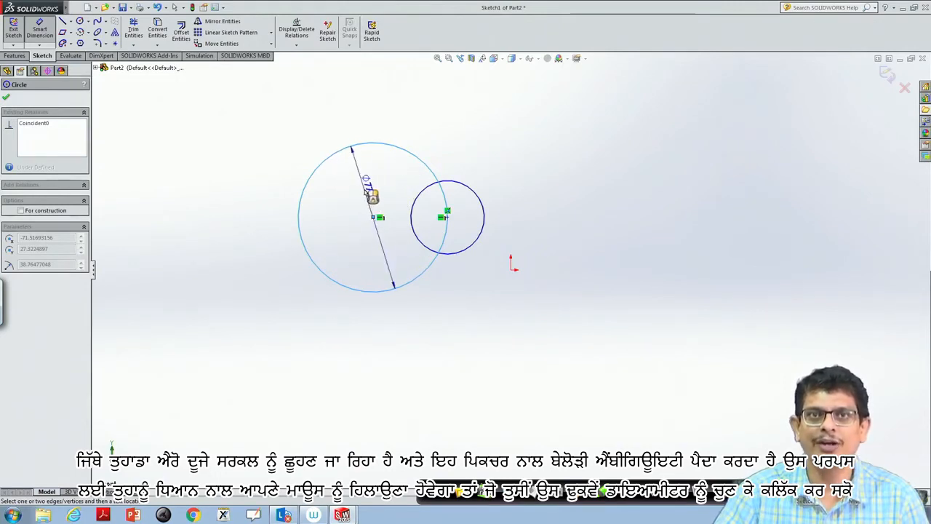
pyautogui.click(368, 193)
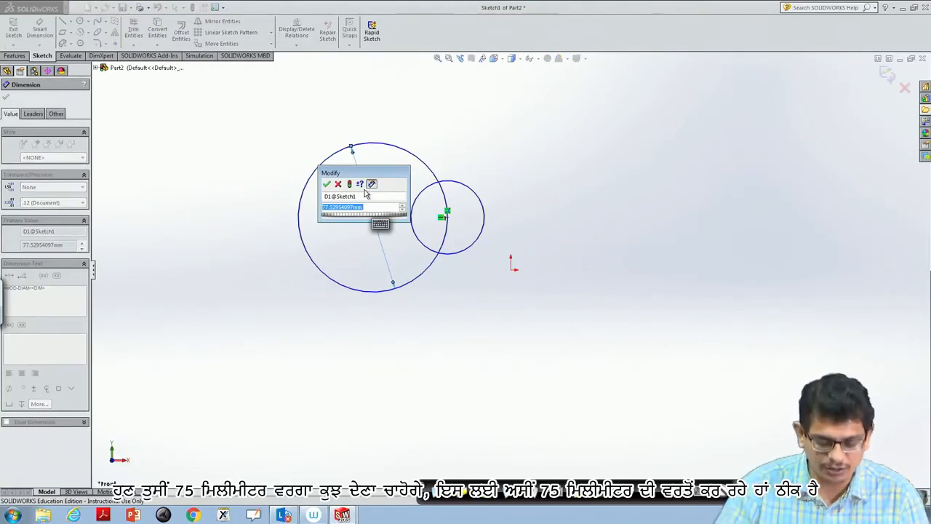
pyautogui.write('75')
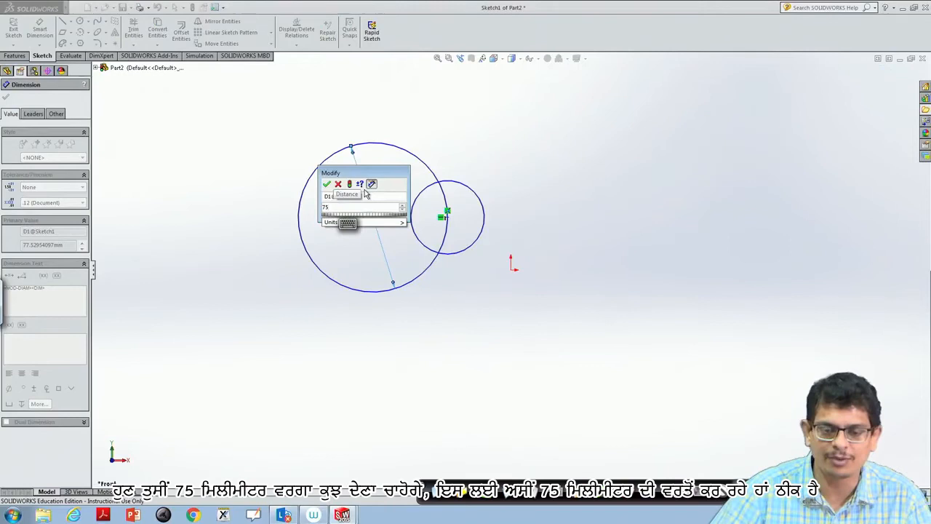
pyautogui.click(401, 222)
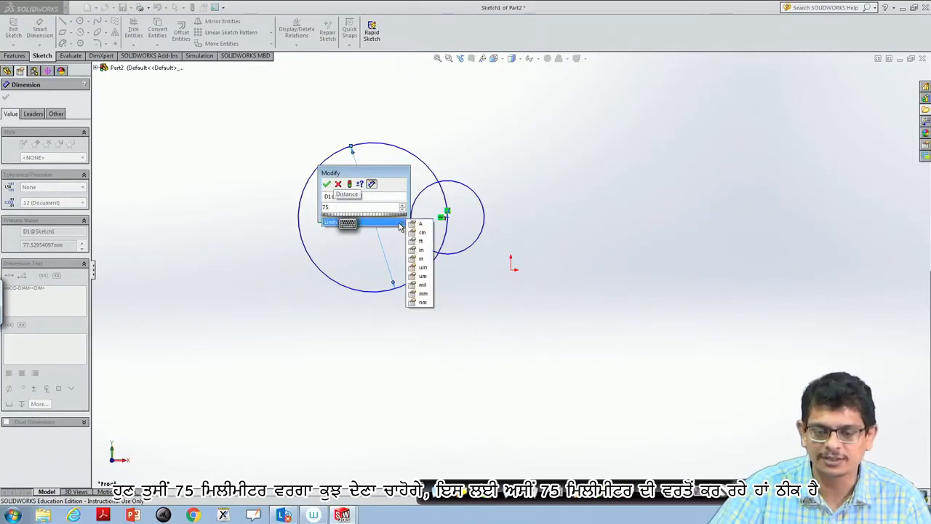
pyautogui.click(426, 290)
pyautogui.click(327, 185)
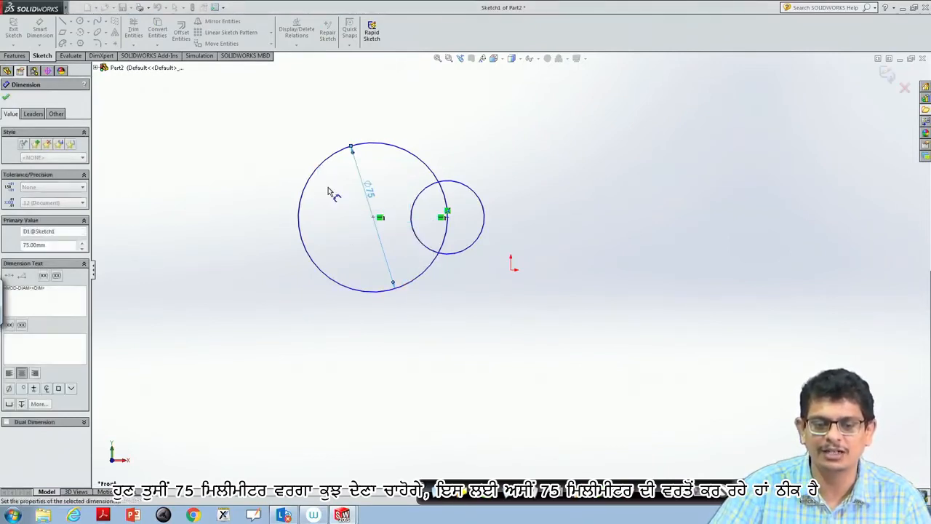
pyautogui.press('Escape')
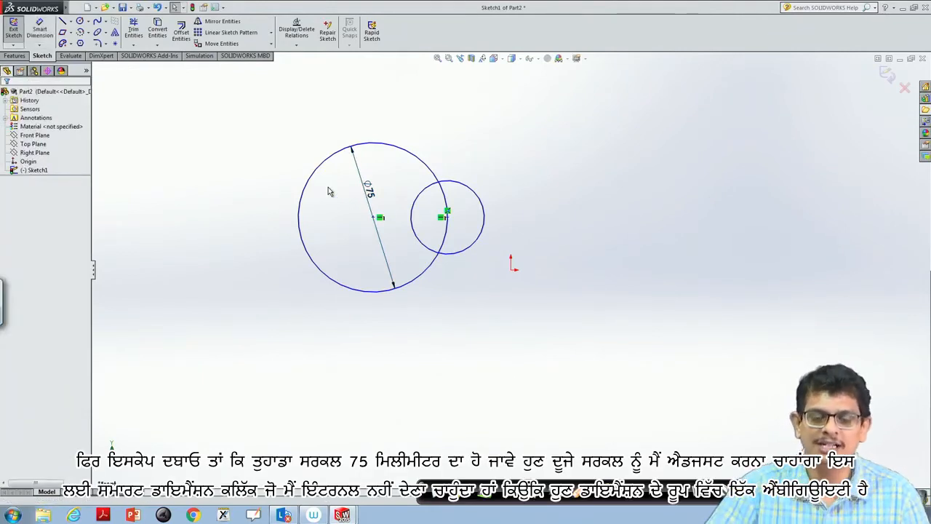
# Dimension the small circle's diameter outside the circle on its right side and set it to 25 mm
pyautogui.click(39, 32)
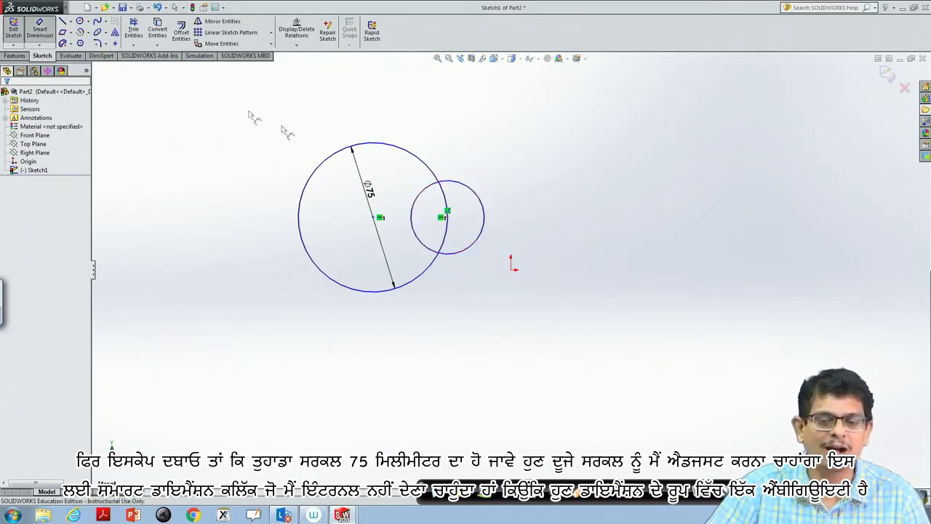
pyautogui.click(451, 186)
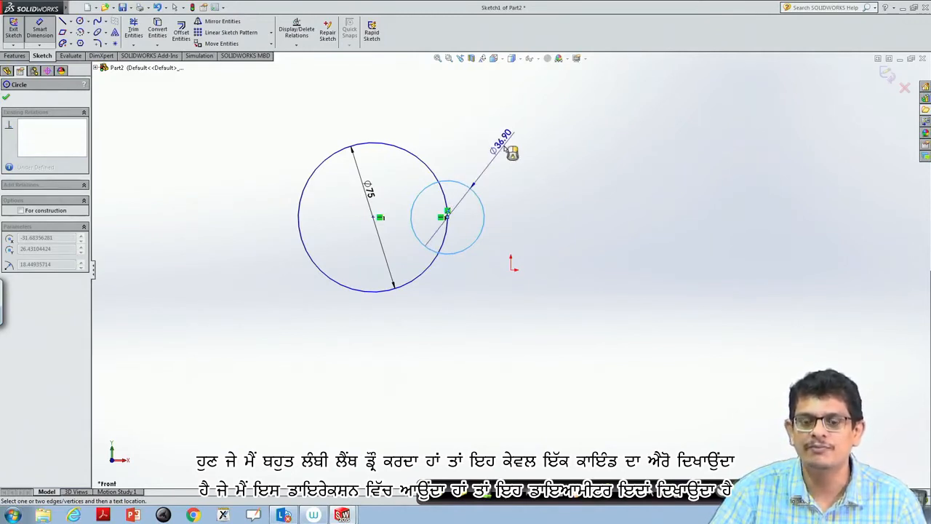
pyautogui.click(504, 222)
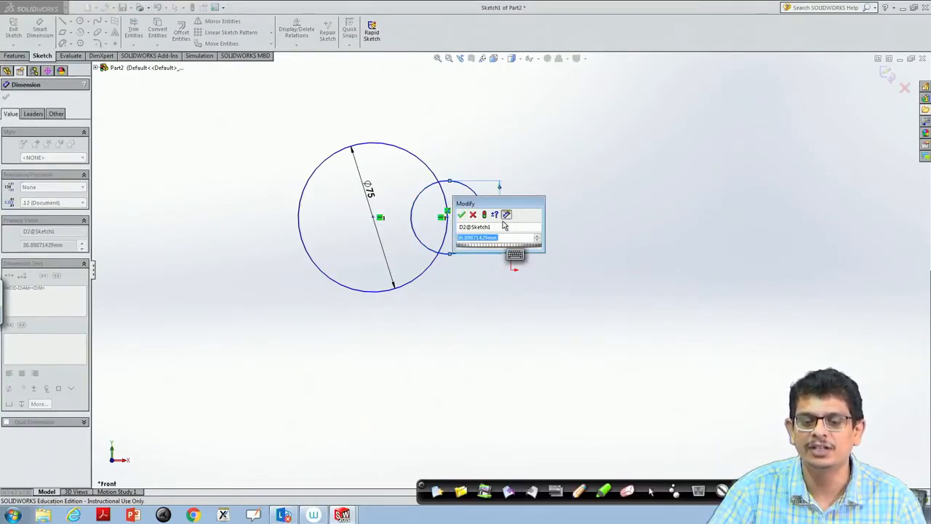
pyautogui.write('25')
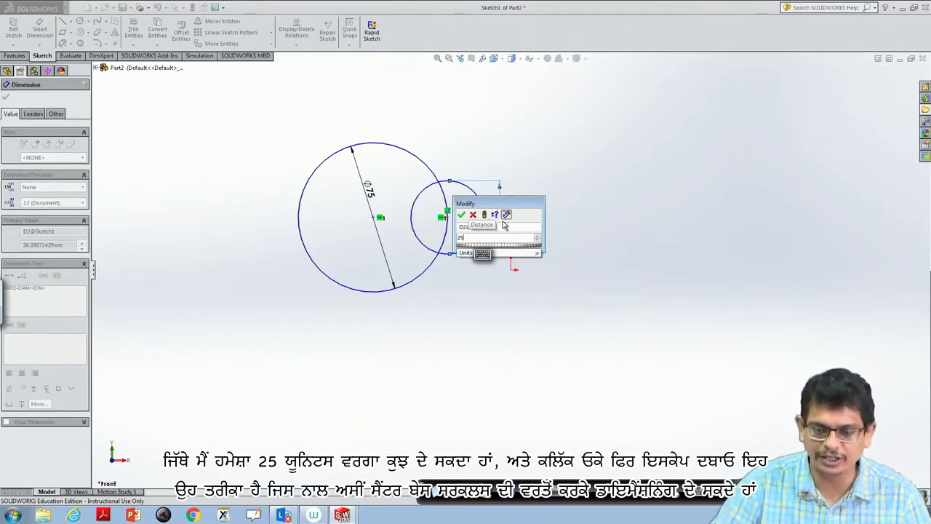
pyautogui.click(461, 215)
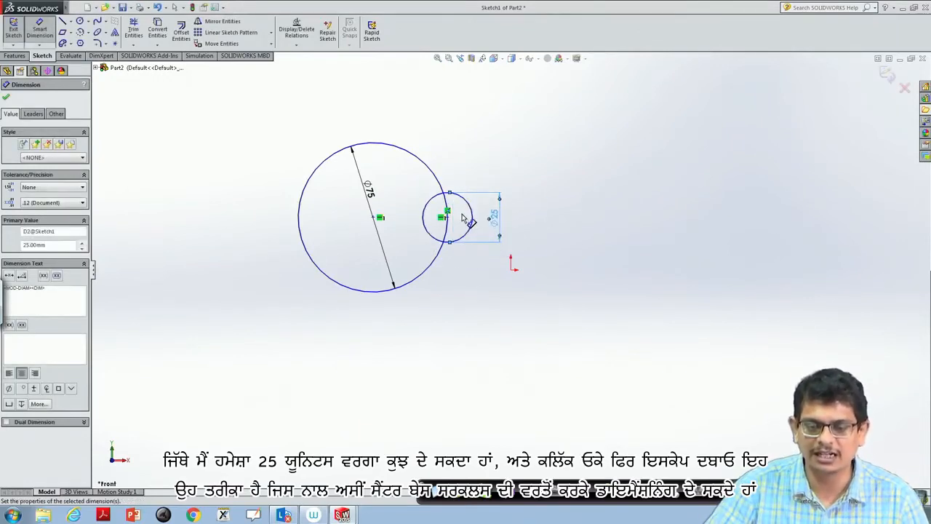
pyautogui.press('Escape')
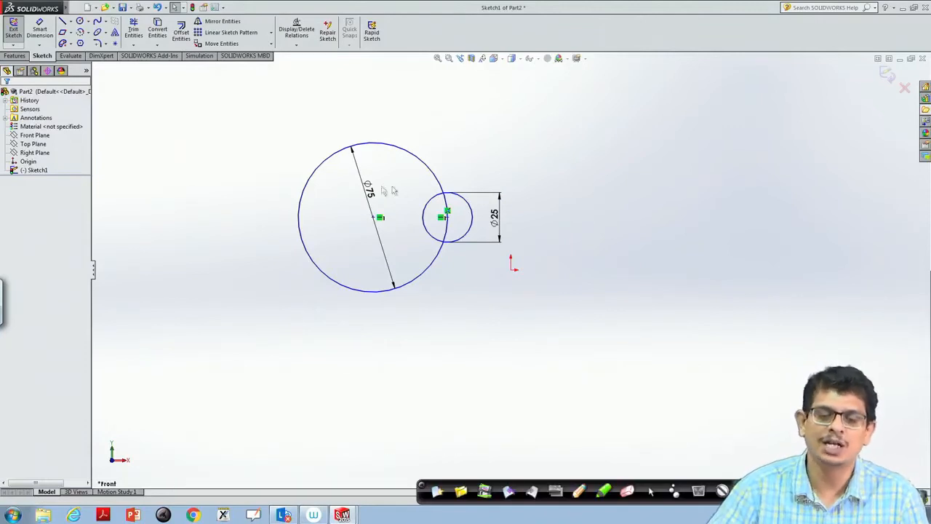
# Sketch a three-point perimeter circle of about 22 mm radius above and to the right of the origin
pyautogui.click(88, 23)
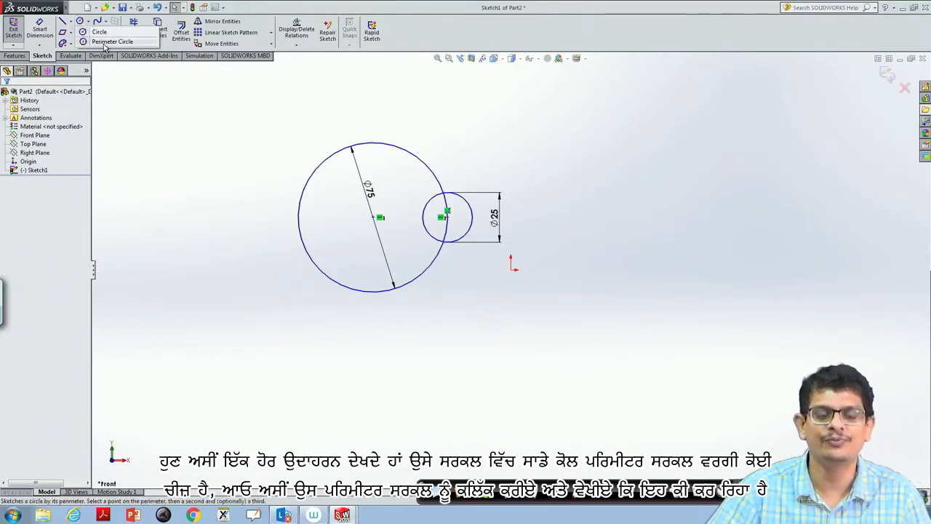
pyautogui.click(105, 42)
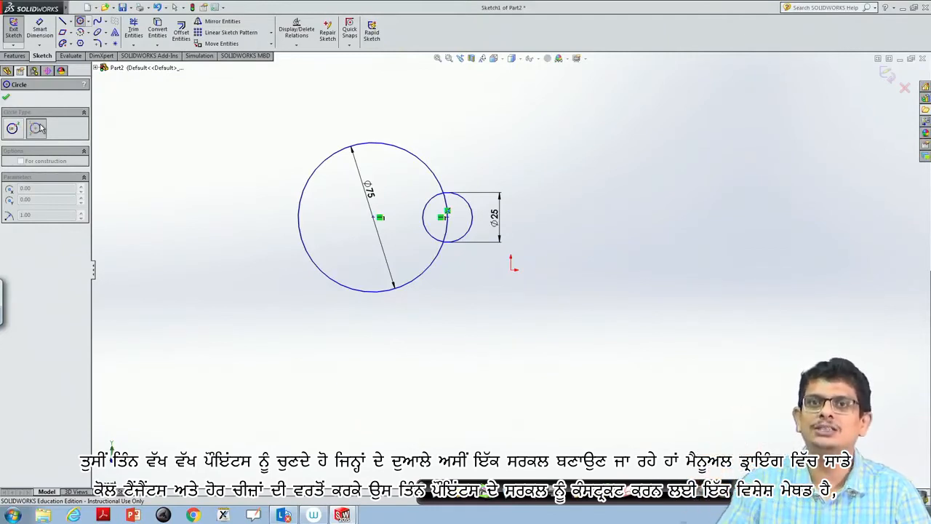
pyautogui.click(38, 128)
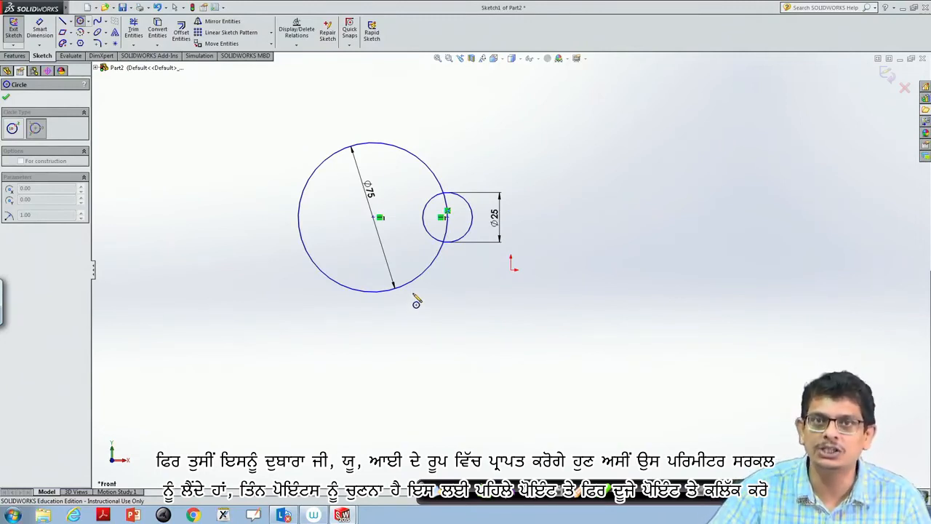
pyautogui.click(648, 220)
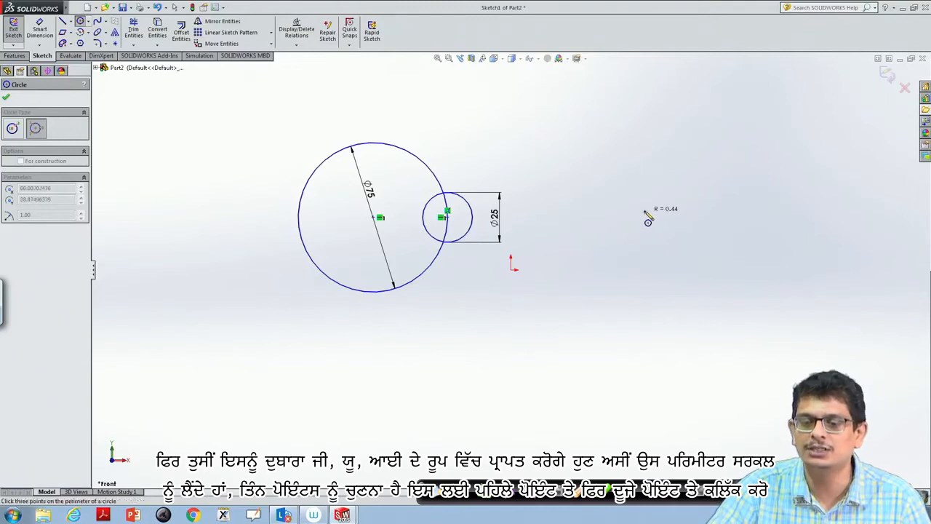
pyautogui.click(686, 168)
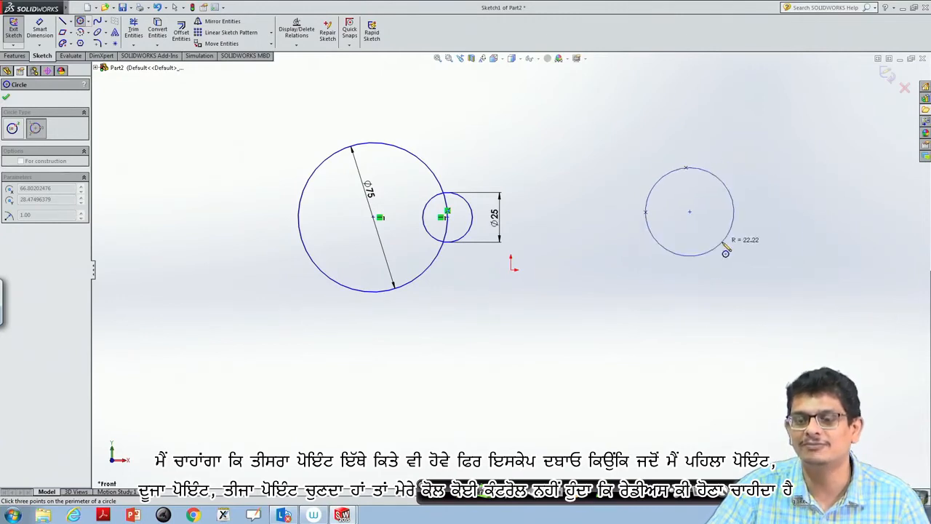
pyautogui.click(727, 246)
pyautogui.press('Escape')
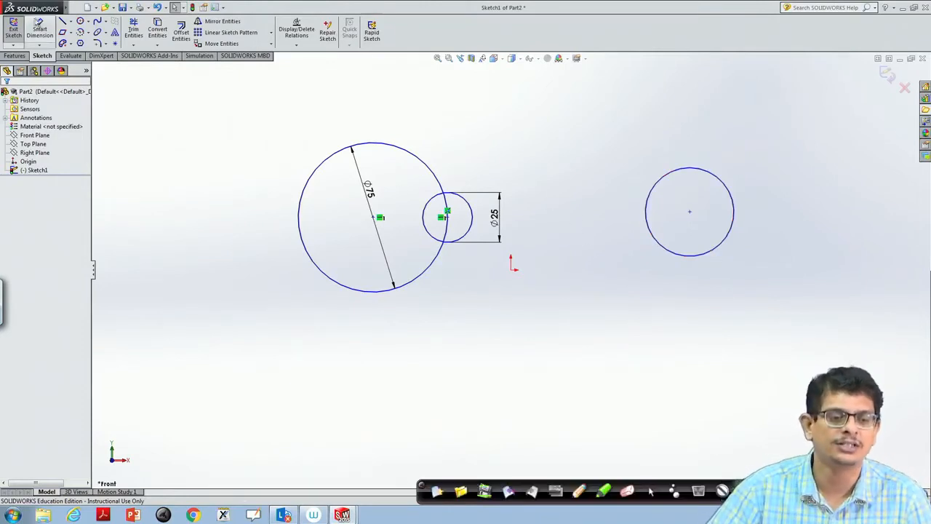
# Dimension the perimeter circle's diameter above the circle and set it to 20 mm
pyautogui.click(40, 29)
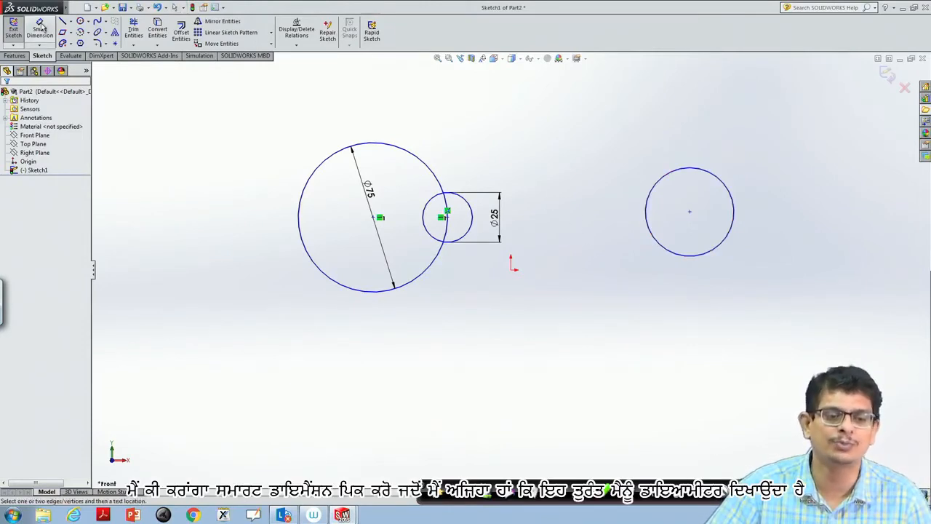
pyautogui.click(689, 170)
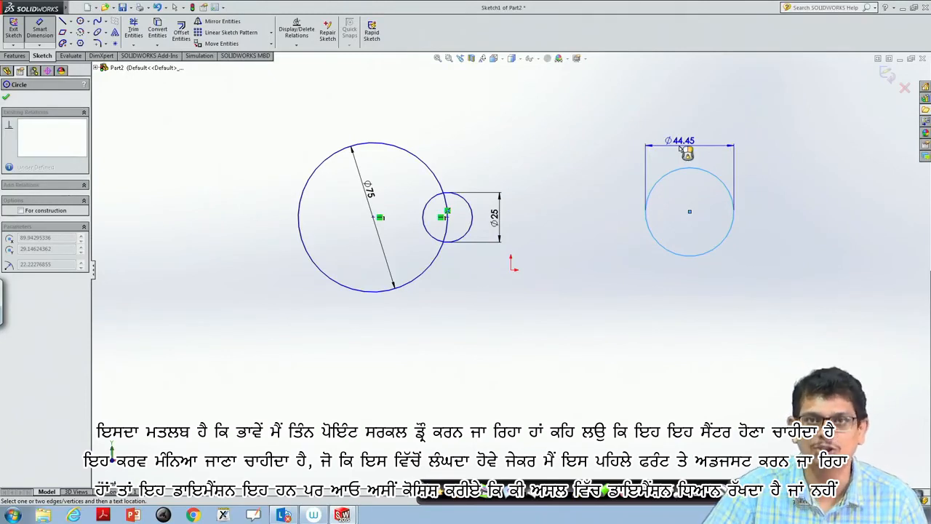
pyautogui.click(687, 150)
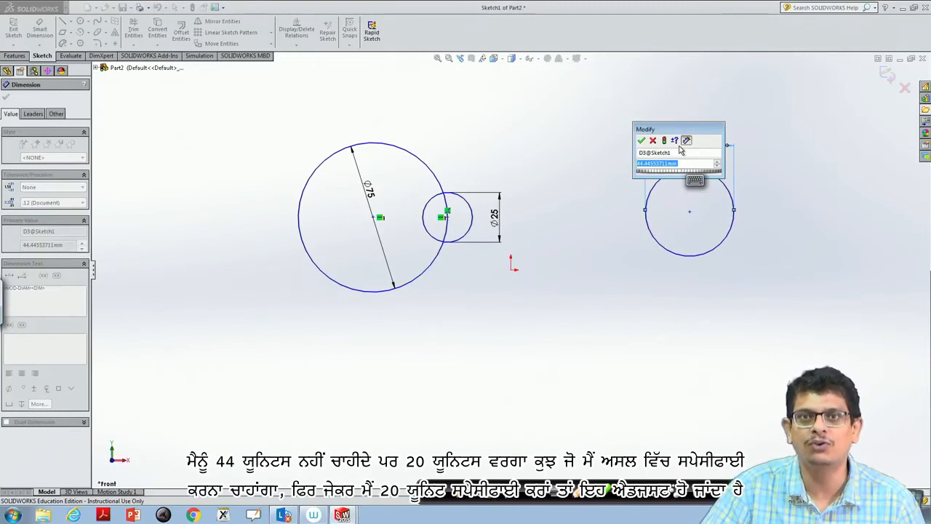
pyautogui.write('20')
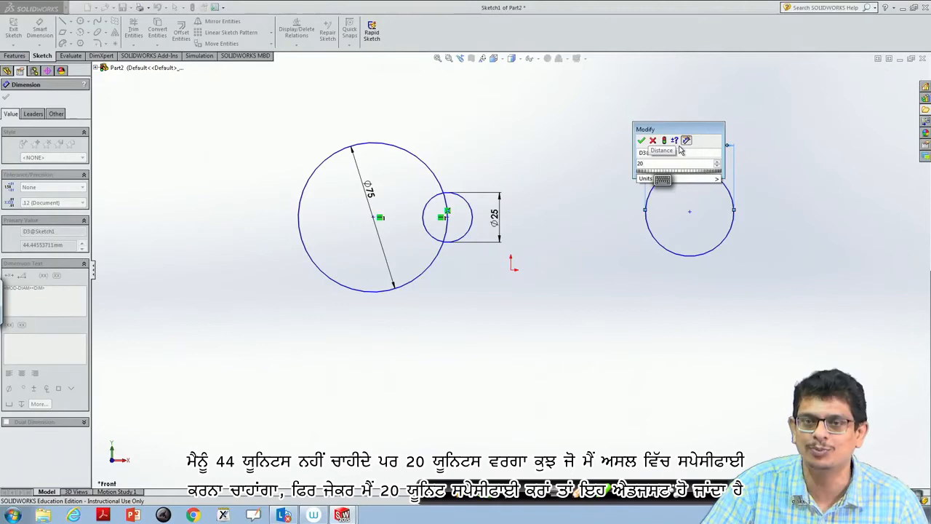
pyautogui.click(640, 140)
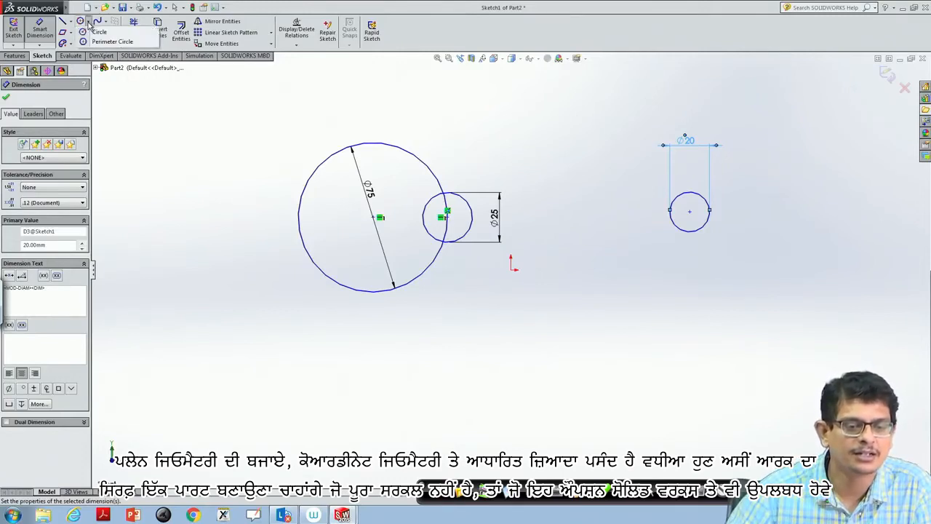
# Sketch a clockwise centerpoint arc of about 31 mm radius and 255° sweep, below and to the left of the large circle
pyautogui.click(88, 33)
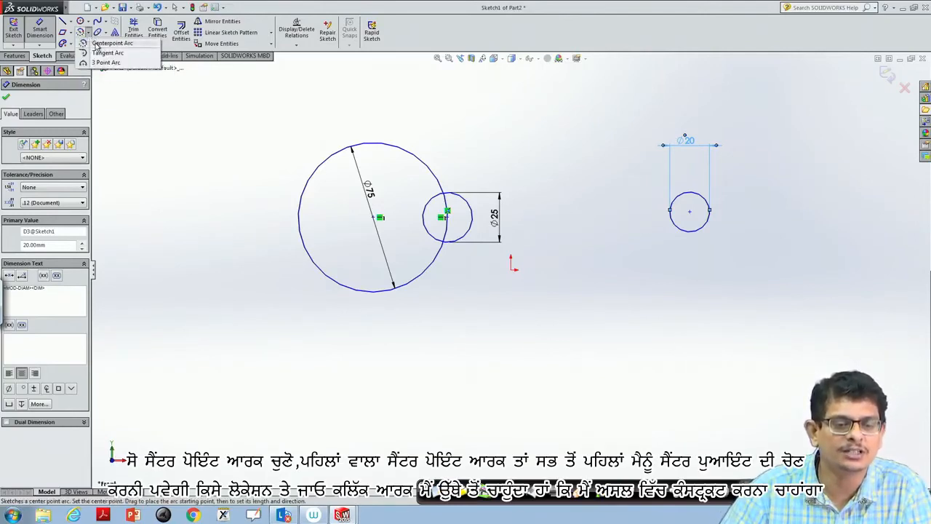
pyautogui.click(102, 44)
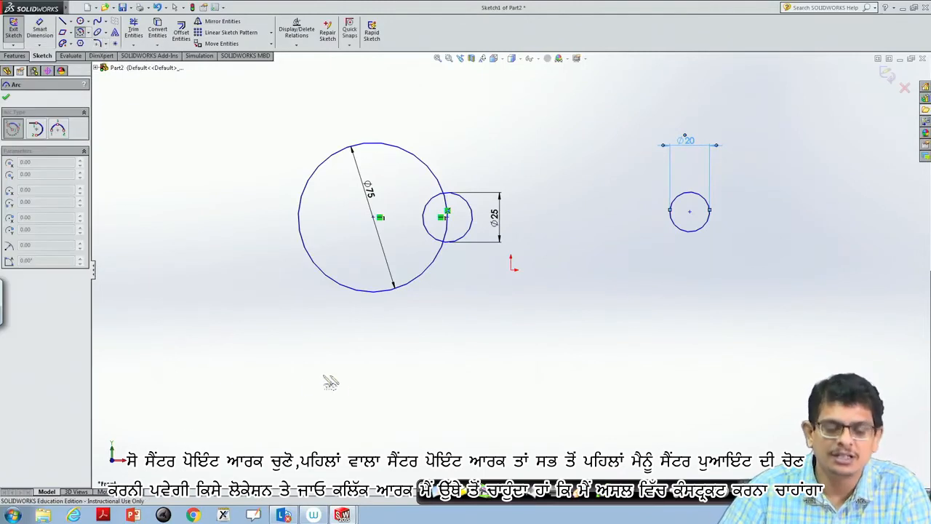
pyautogui.click(234, 382)
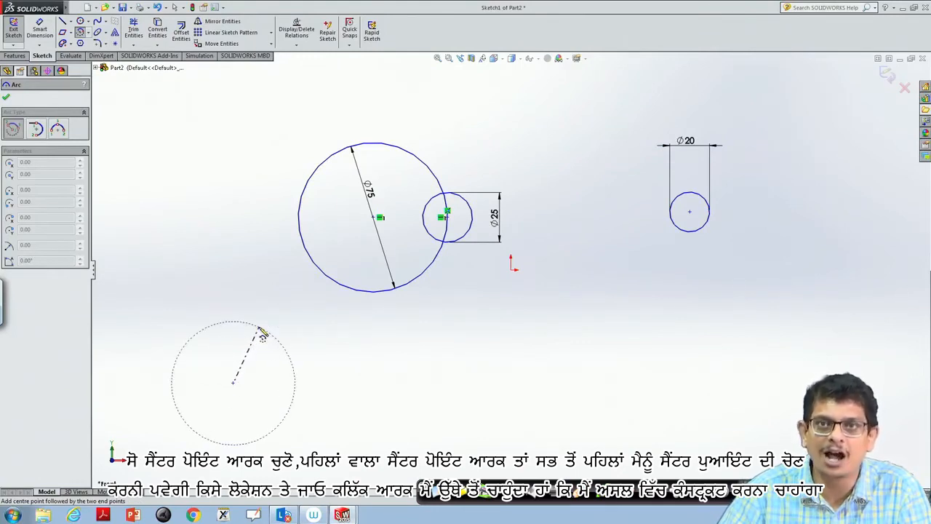
pyautogui.click(261, 332)
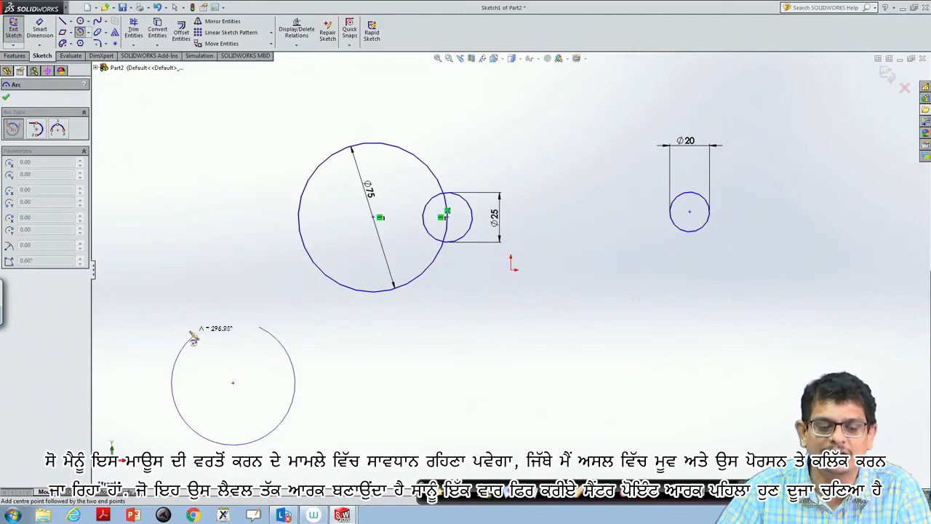
pyautogui.click(168, 386)
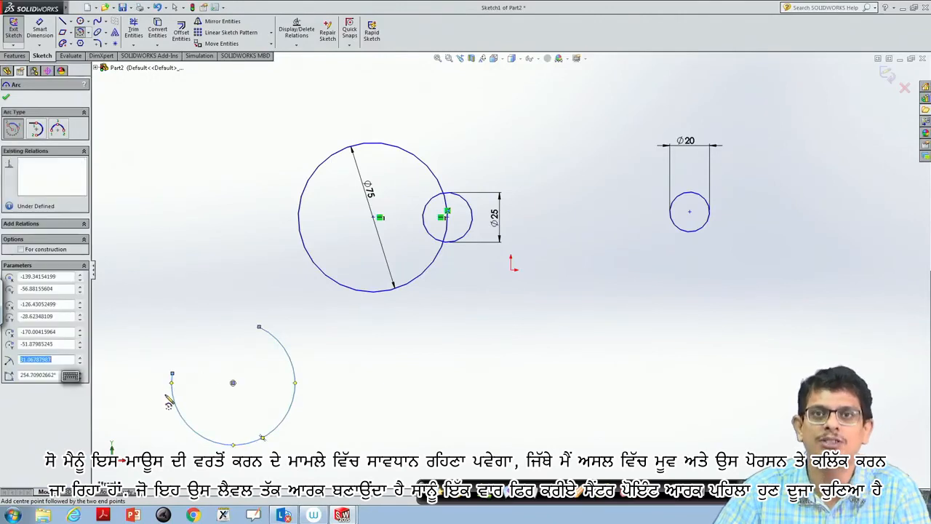
pyautogui.press('Escape')
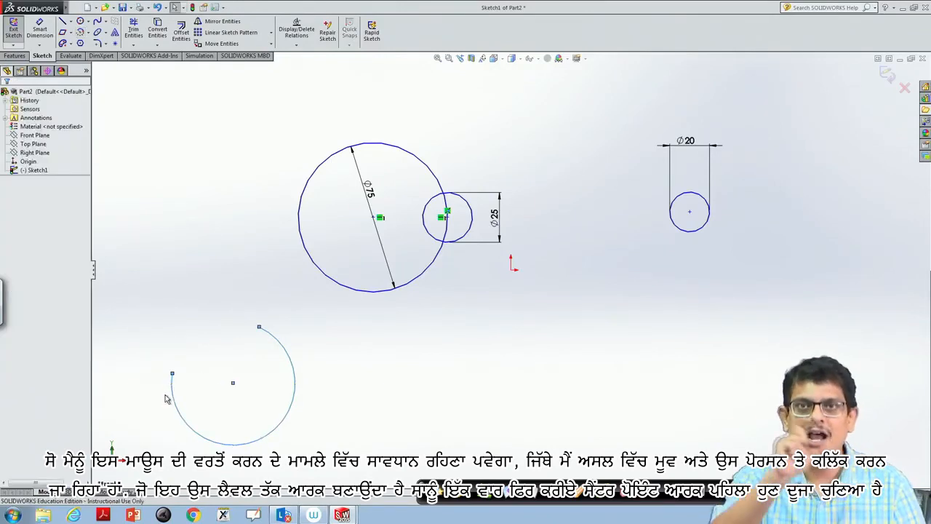
# Sketch a counterclockwise centerpoint arc of about 40 mm radius and 115° sweep, with its centre below the origin
pyautogui.click(88, 33)
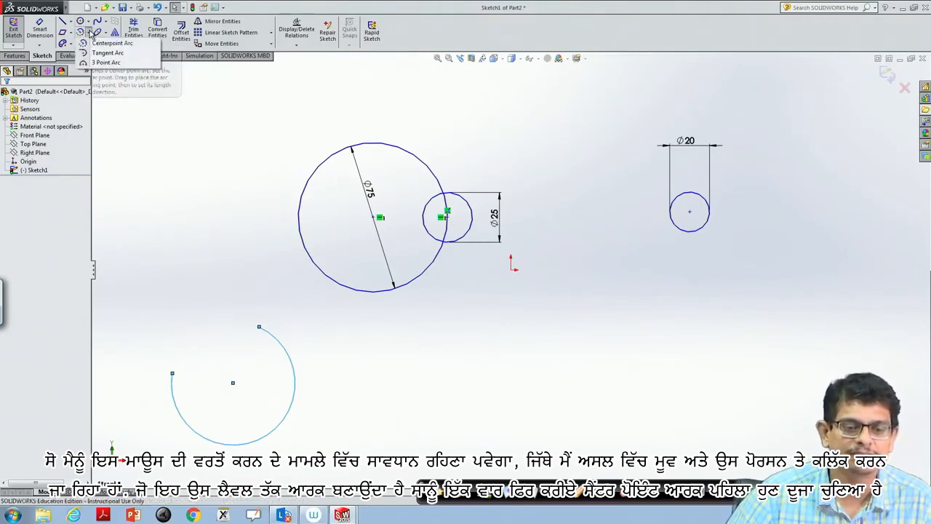
pyautogui.click(98, 45)
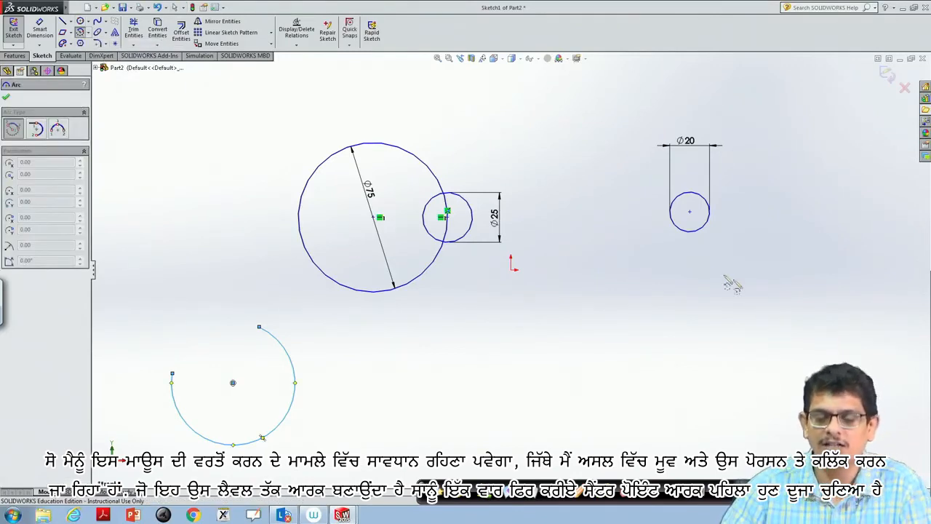
pyautogui.click(504, 374)
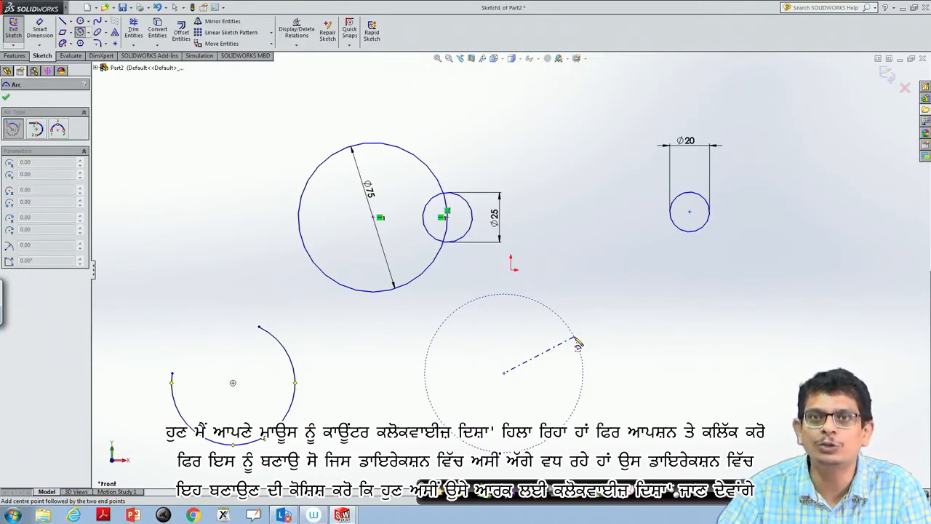
pyautogui.click(577, 342)
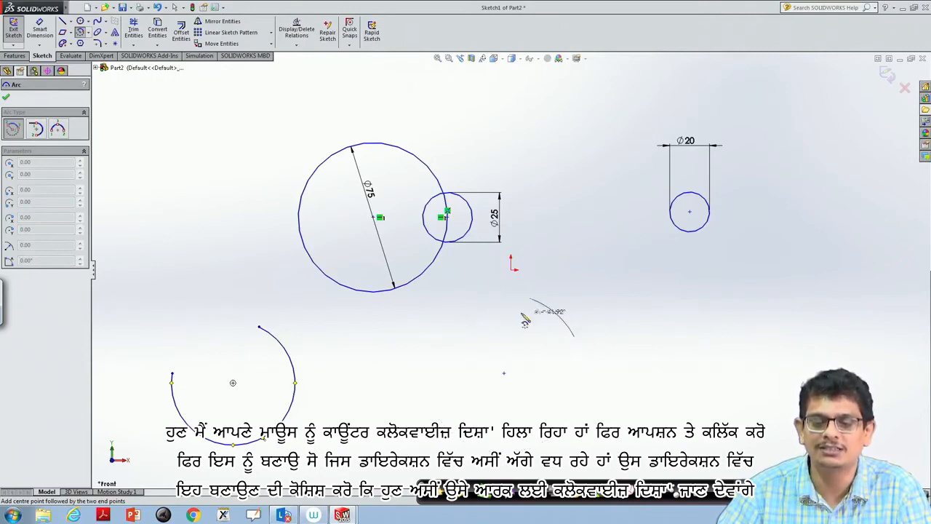
pyautogui.click(442, 327)
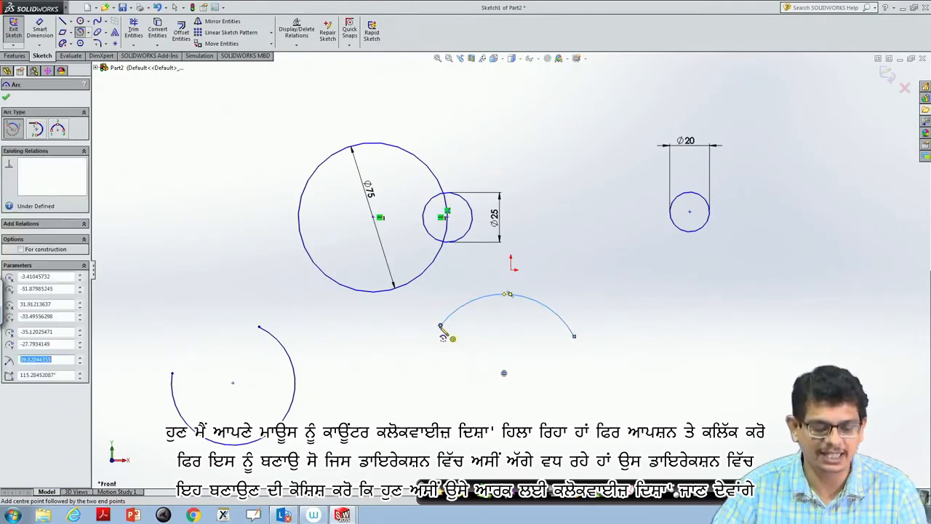
# Sketch a counterclockwise centerpoint arc of about 30 mm radius and 108° sweep, centred below the 20 mm circle
pyautogui.press('Escape')
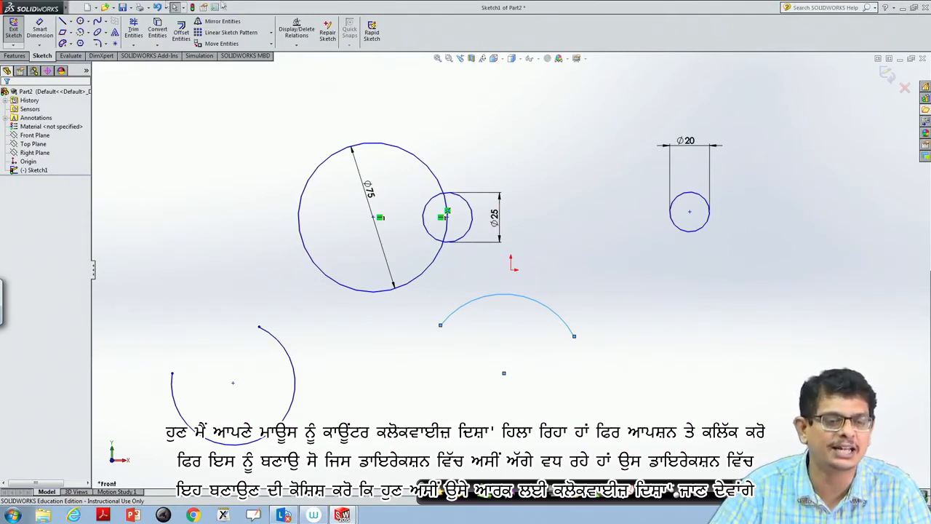
pyautogui.click(89, 33)
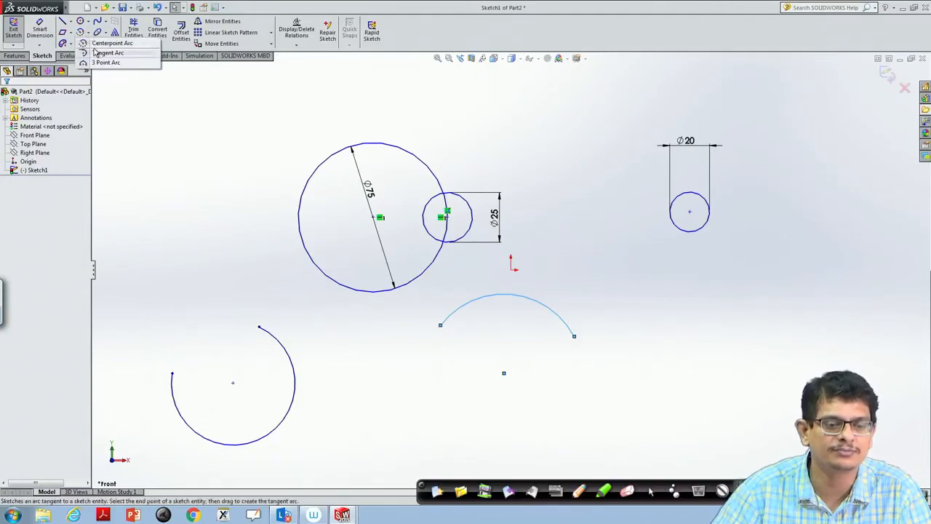
pyautogui.click(98, 45)
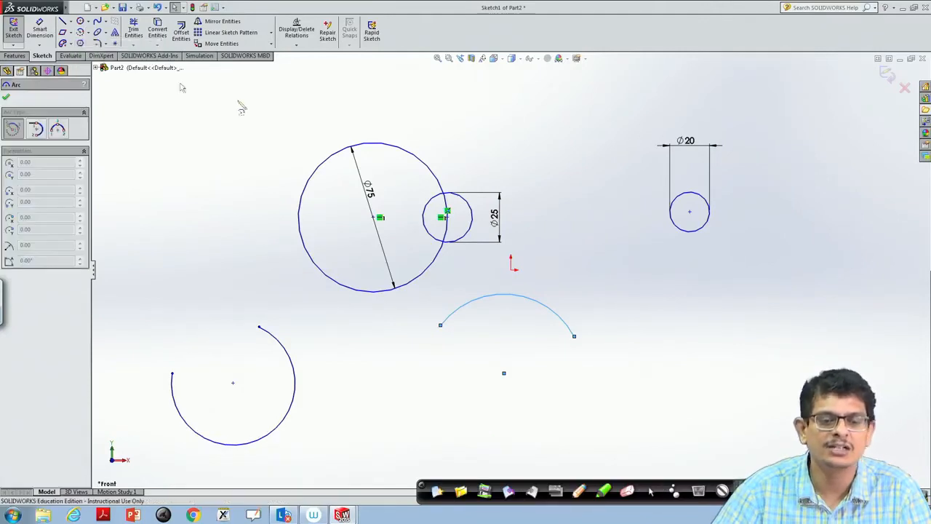
pyautogui.click(669, 310)
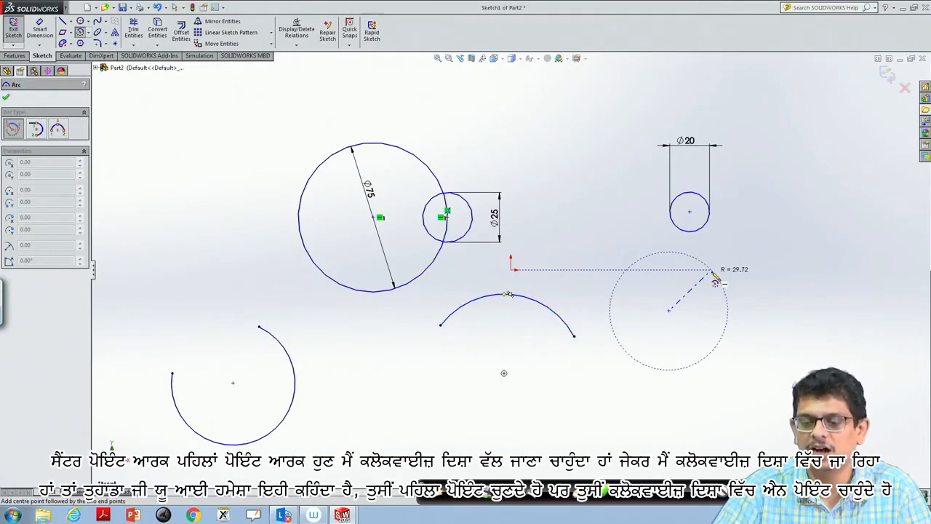
pyautogui.click(712, 272)
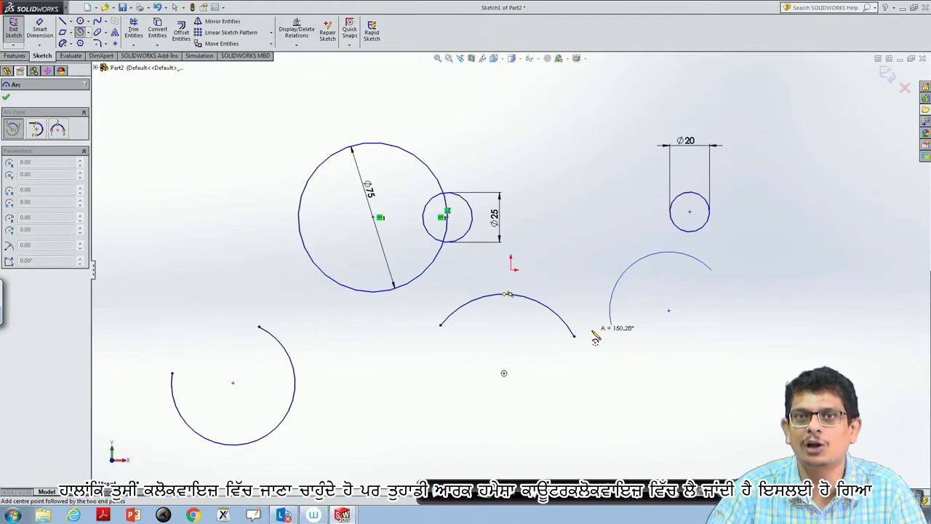
pyautogui.click(616, 285)
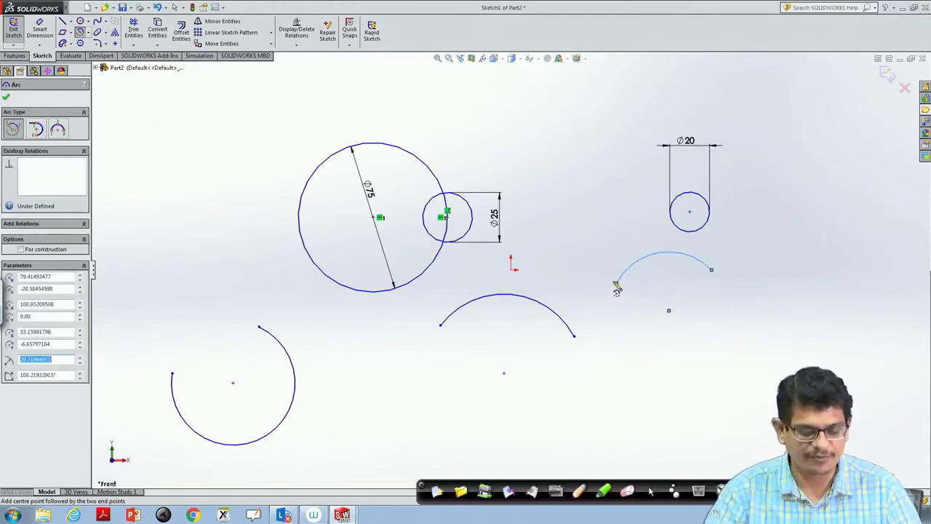
pyautogui.press('Escape')
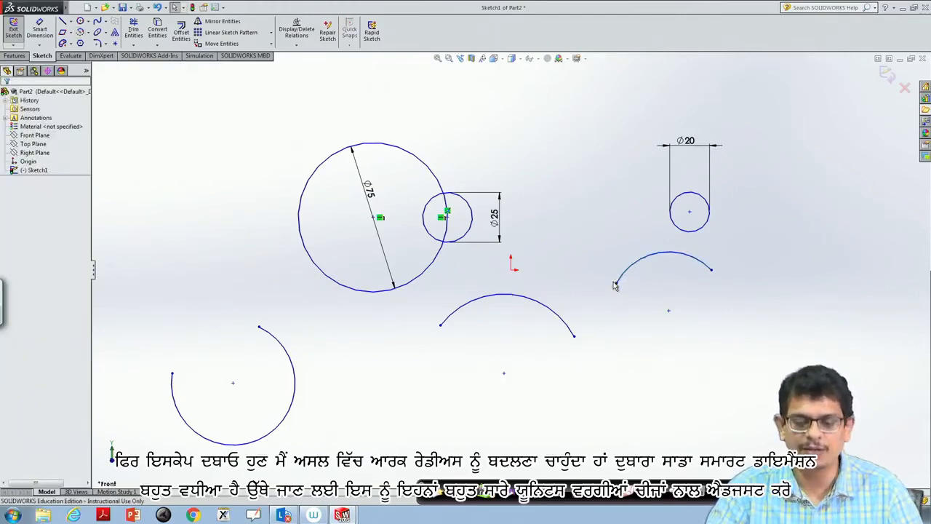
# Dimension the radius of the arc below the 20 mm circle and set it to 10 mm
pyautogui.click(39, 31)
pyautogui.click(672, 258)
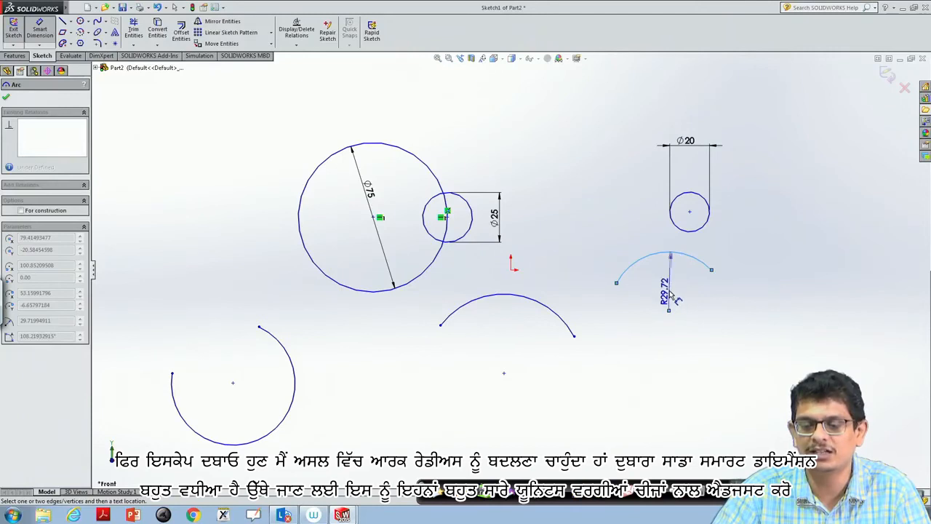
pyautogui.click(678, 293)
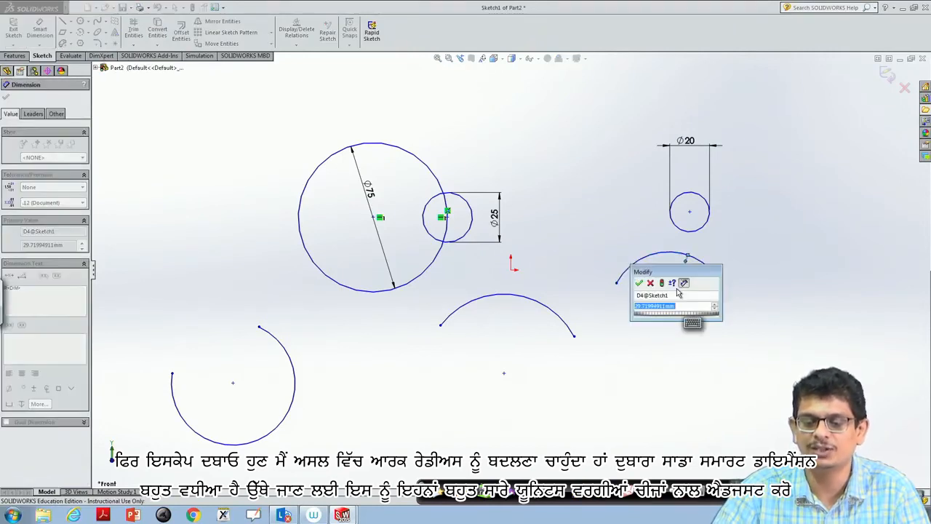
pyautogui.write('10')
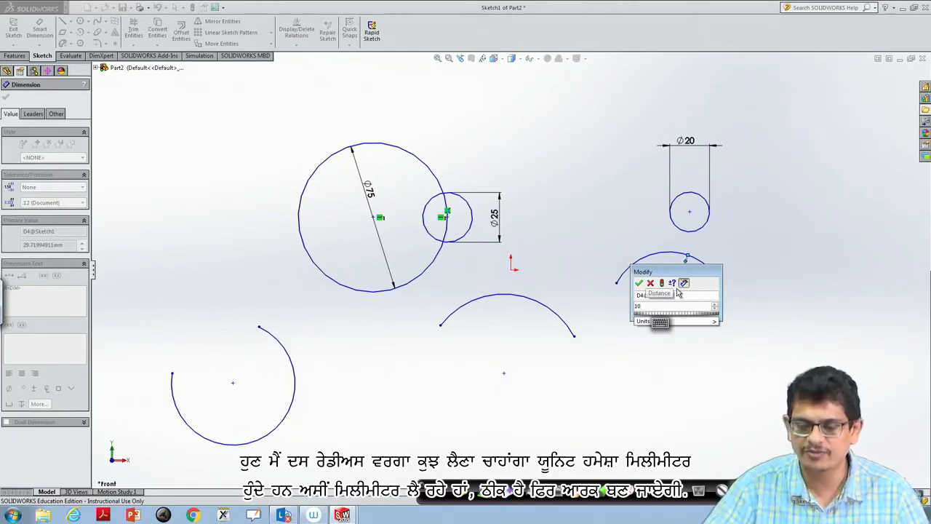
pyautogui.moveTo(687, 324)
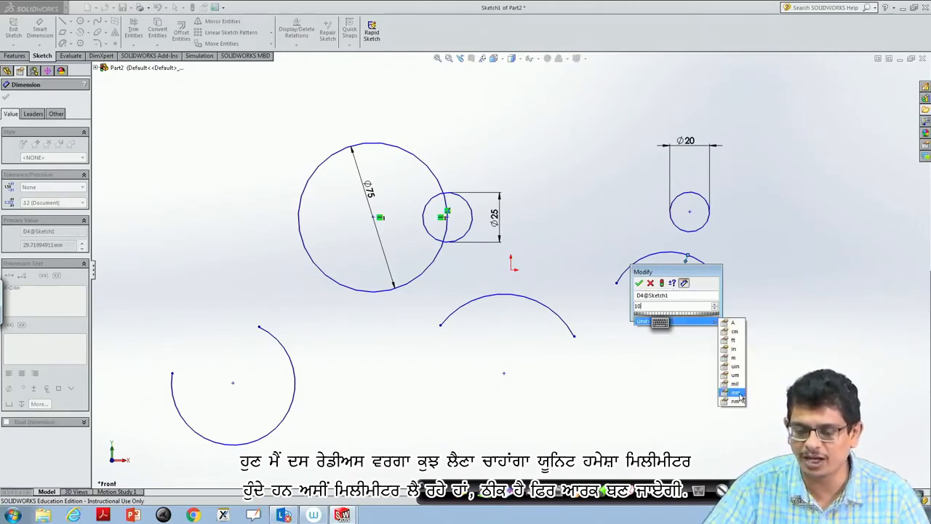
pyautogui.click(734, 392)
pyautogui.click(638, 283)
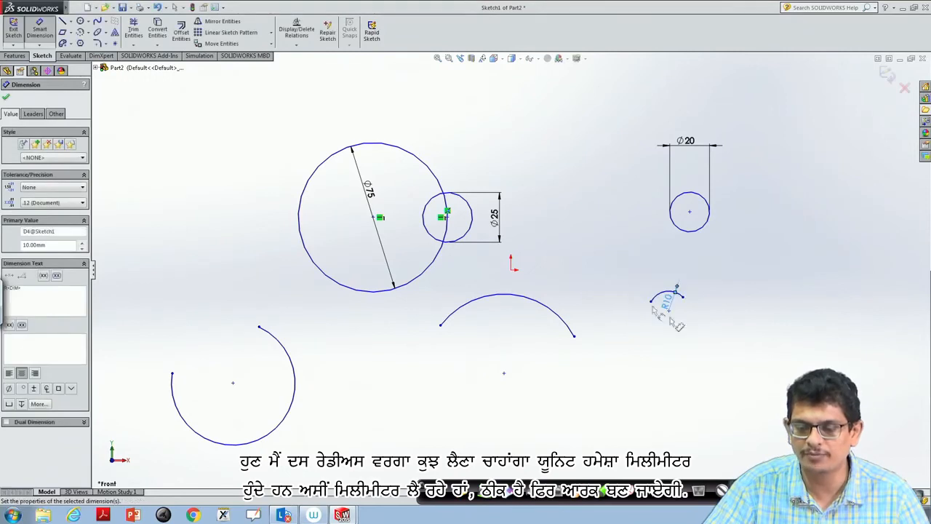
pyautogui.press('Escape')
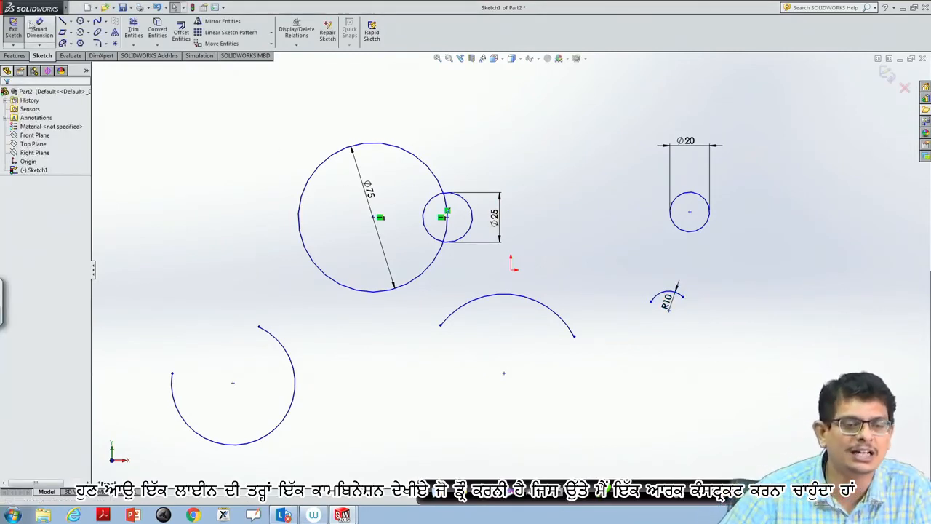
# Sketch a nearly horizontal line about 75 mm long, below and to the right of the R10 arc
pyautogui.click(71, 23)
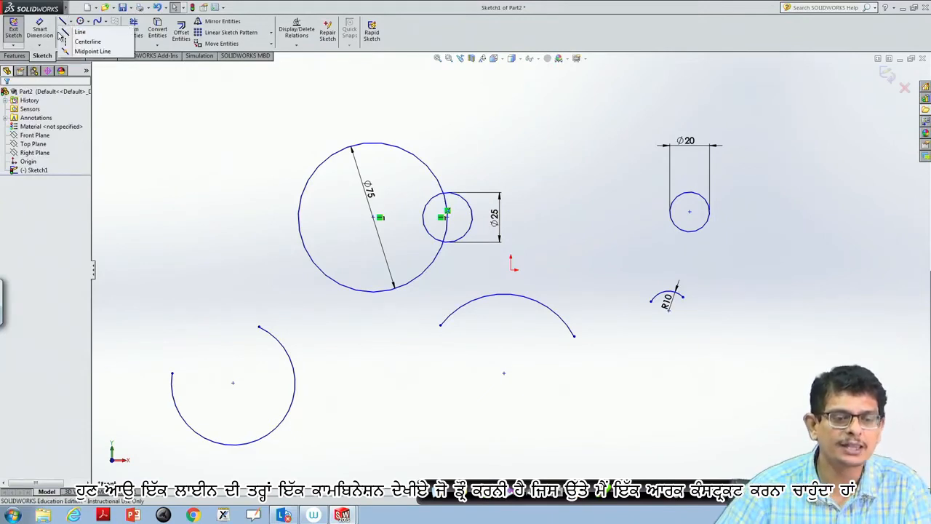
pyautogui.click(76, 33)
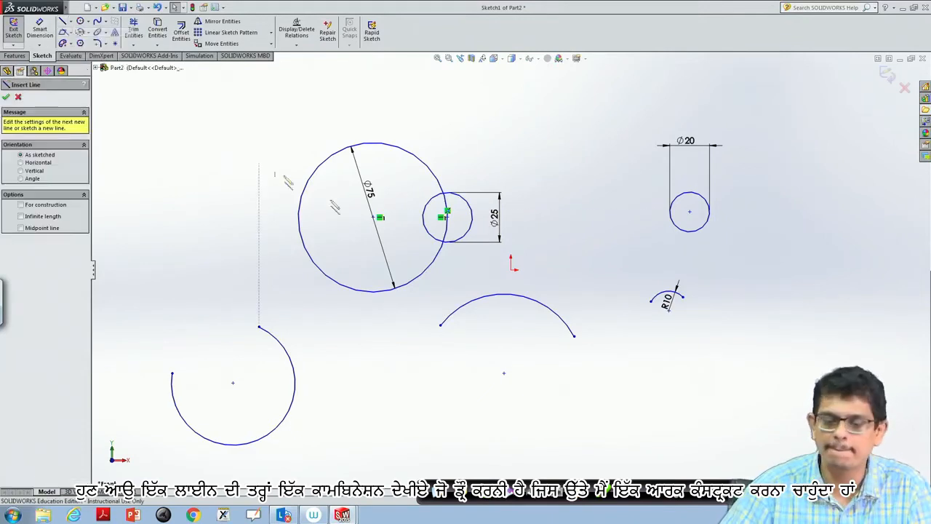
pyautogui.click(664, 382)
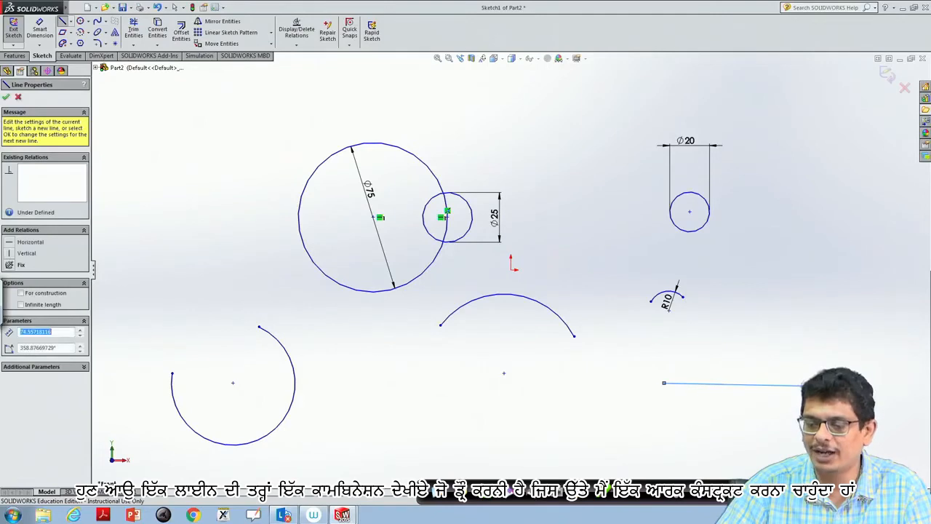
pyautogui.click(738, 384)
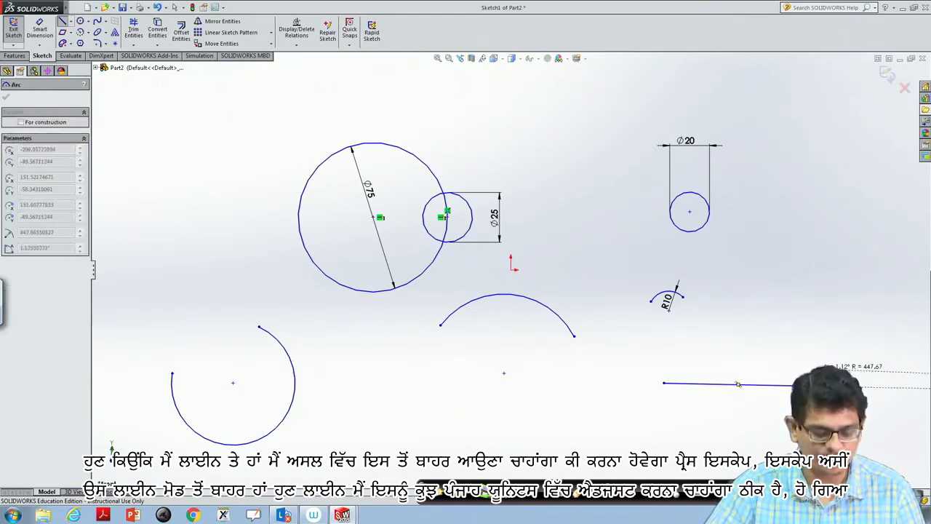
pyautogui.press('Escape')
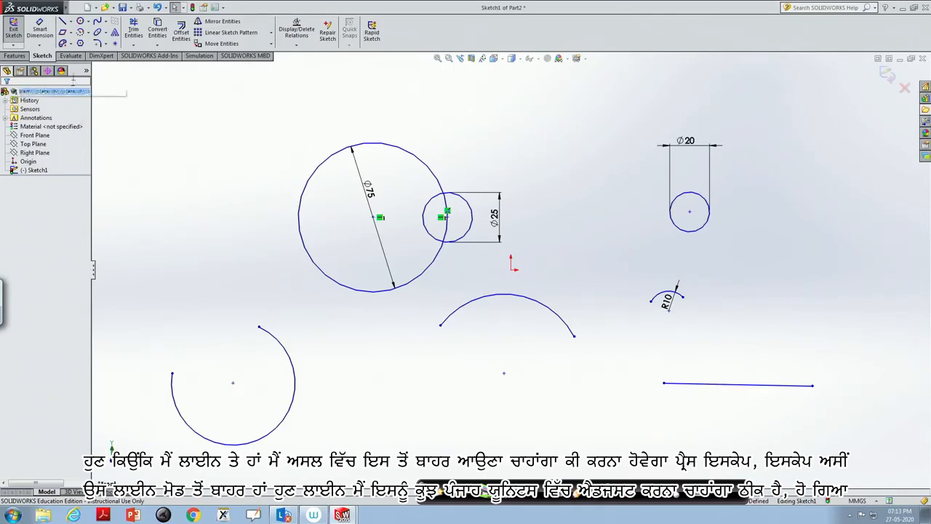
# Dimension the nearly horizontal line's length below it and set it to 50 mm
pyautogui.click(39, 29)
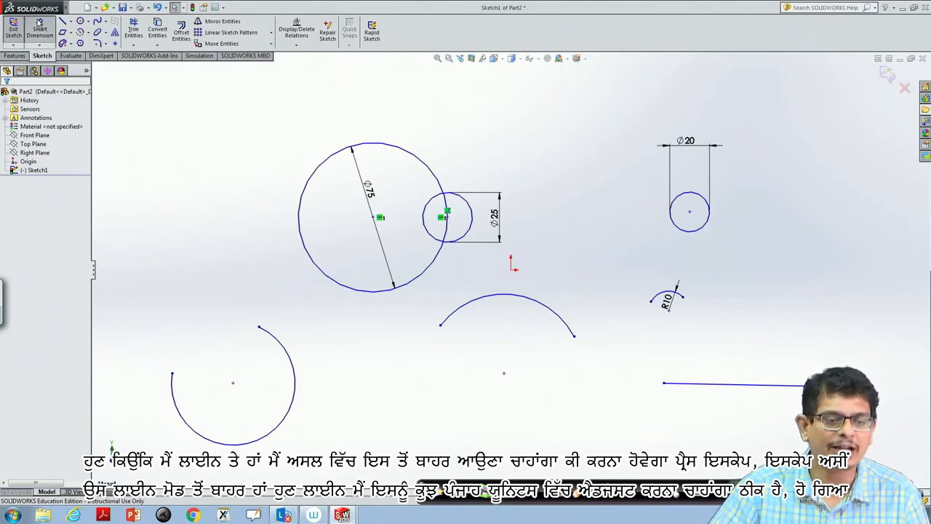
pyautogui.click(735, 384)
pyautogui.click(737, 410)
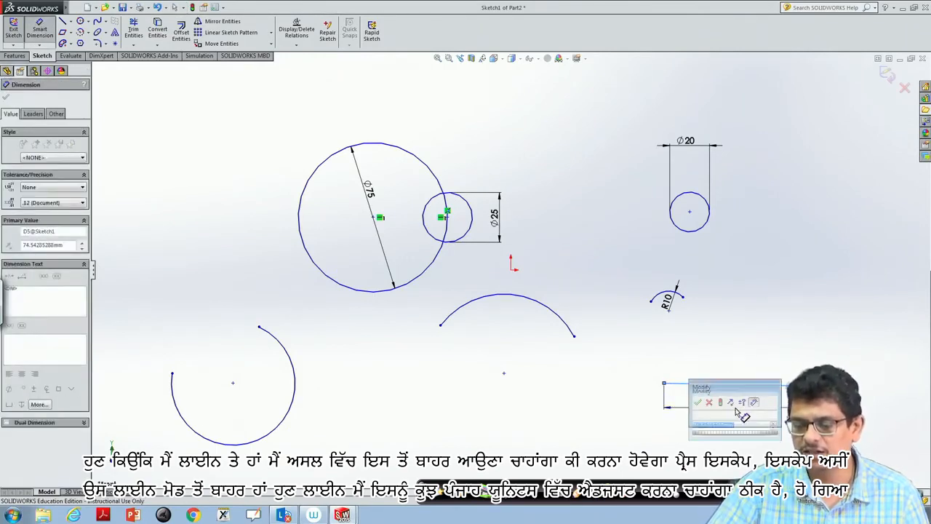
pyautogui.write('50')
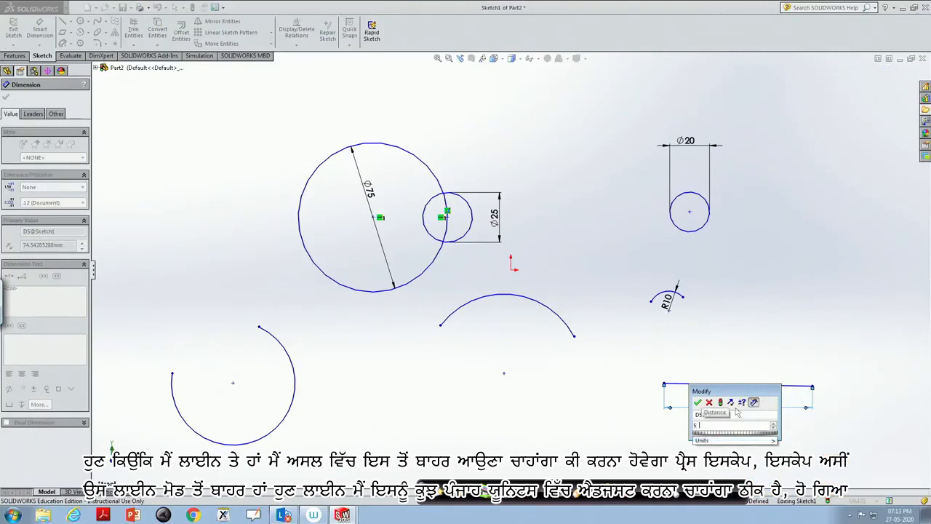
pyautogui.click(697, 403)
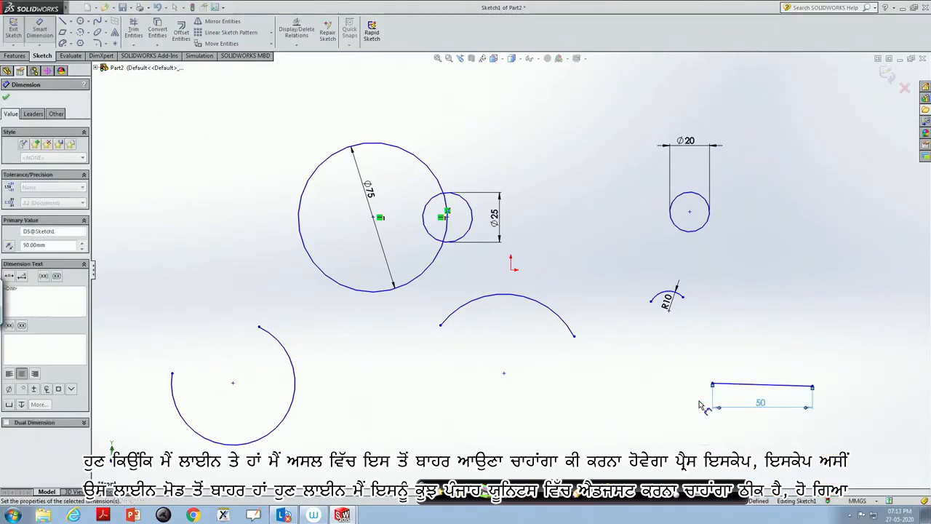
pyautogui.press('Escape')
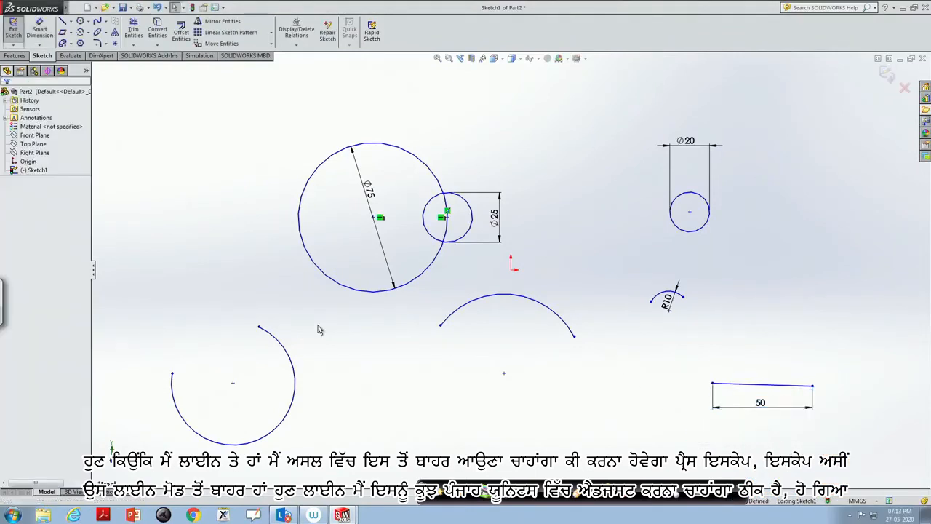
# Sketch a 180° centerpoint arc above the 50 mm line, centred on its midpoint and joining its two endpoints
pyautogui.click(88, 33)
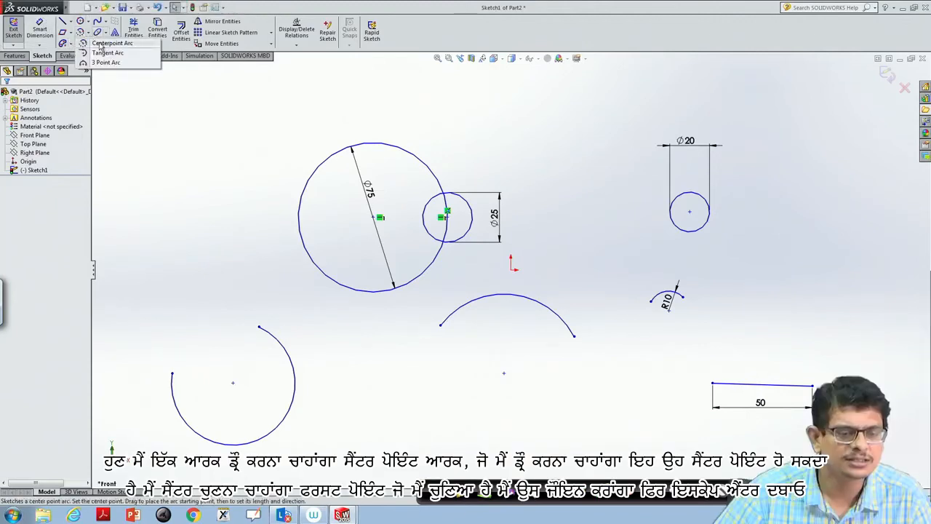
pyautogui.click(102, 45)
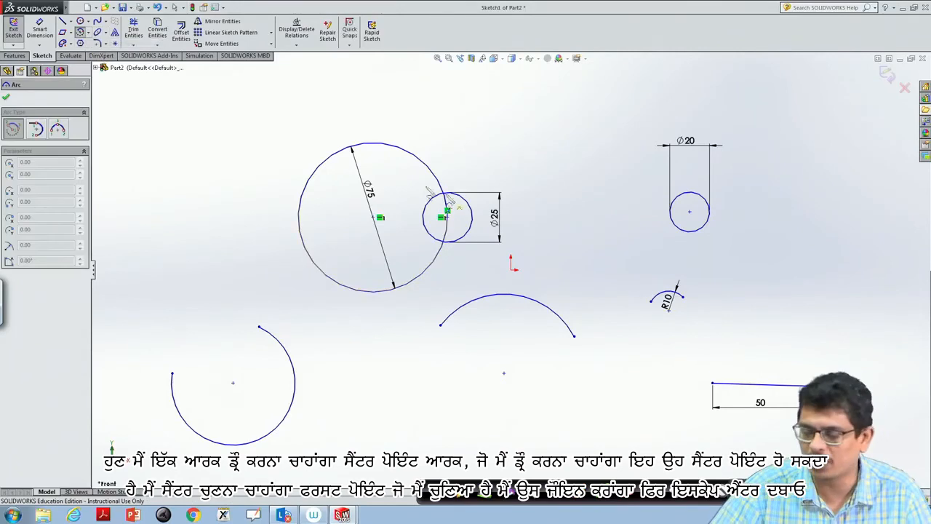
pyautogui.click(762, 384)
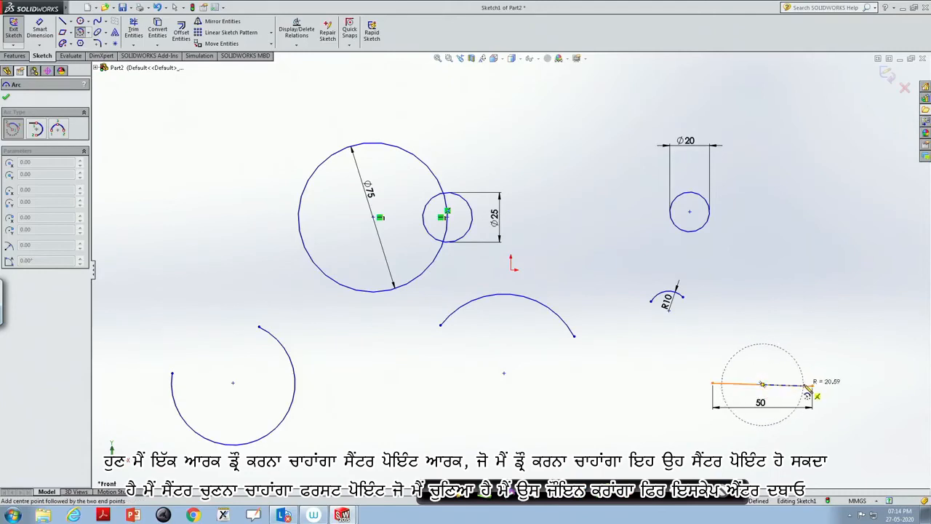
pyautogui.click(811, 384)
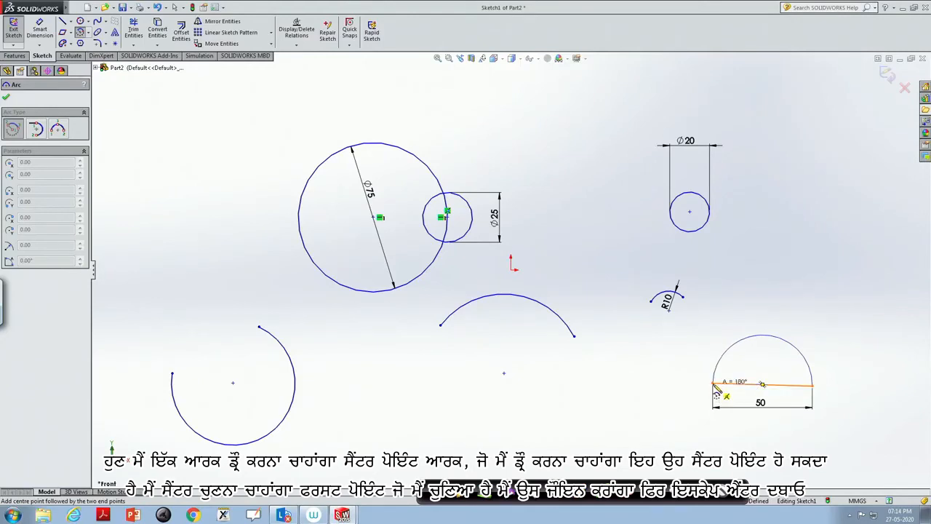
pyautogui.click(713, 386)
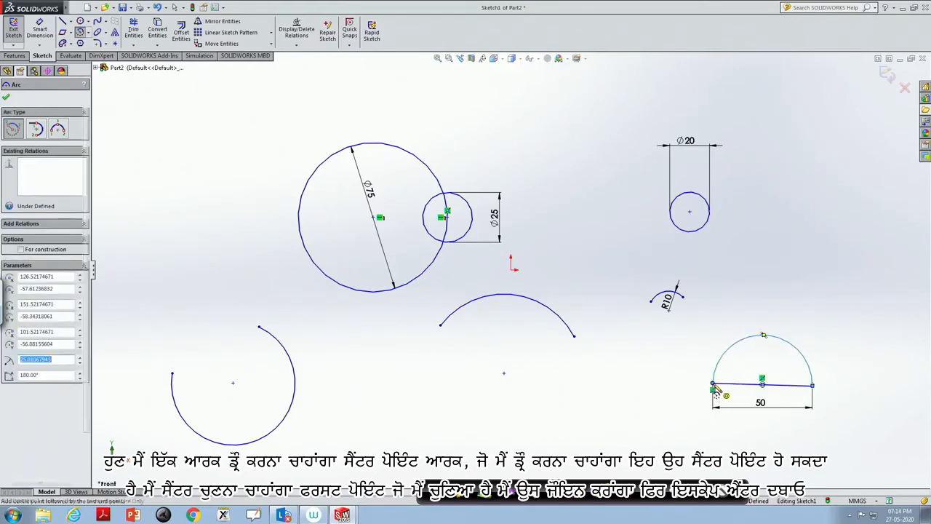
pyautogui.press('Escape')
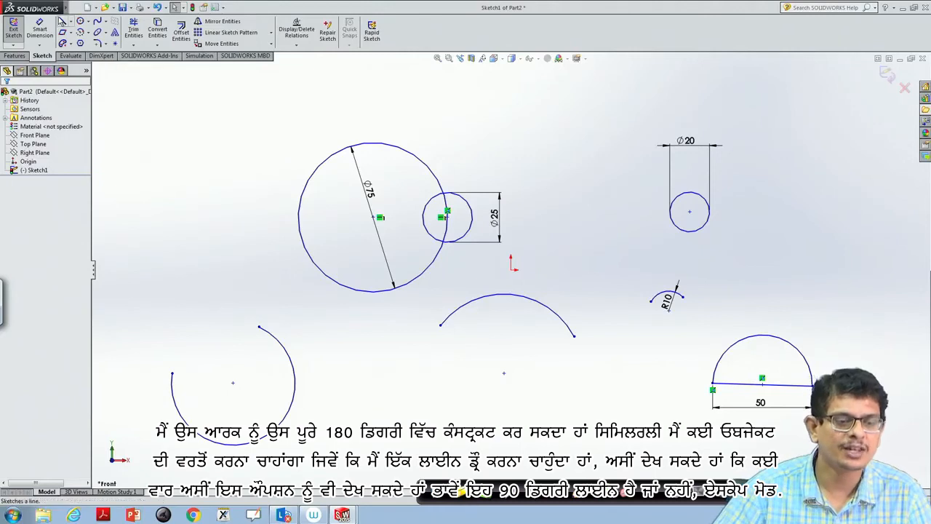
# Sketch a vertical line about 77 mm long between the 25 mm and 20 mm circles
pyautogui.click(65, 22)
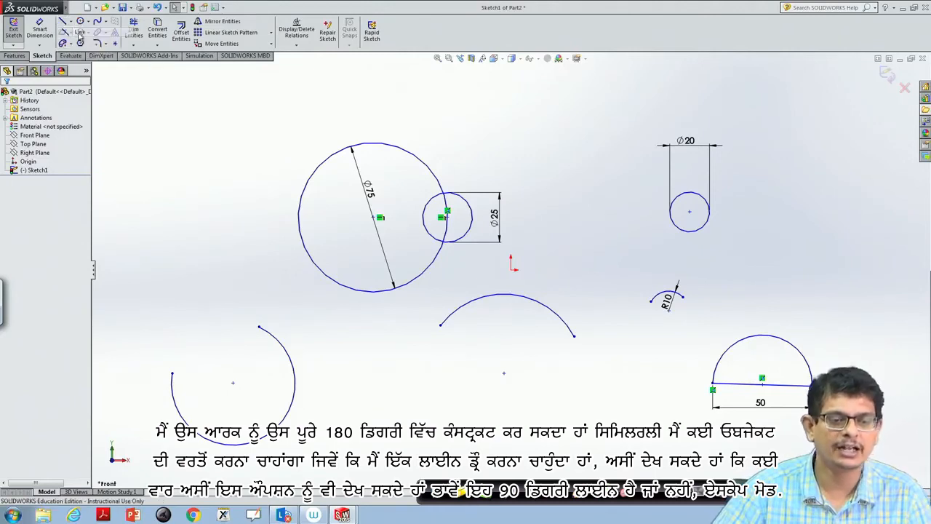
pyautogui.click(568, 106)
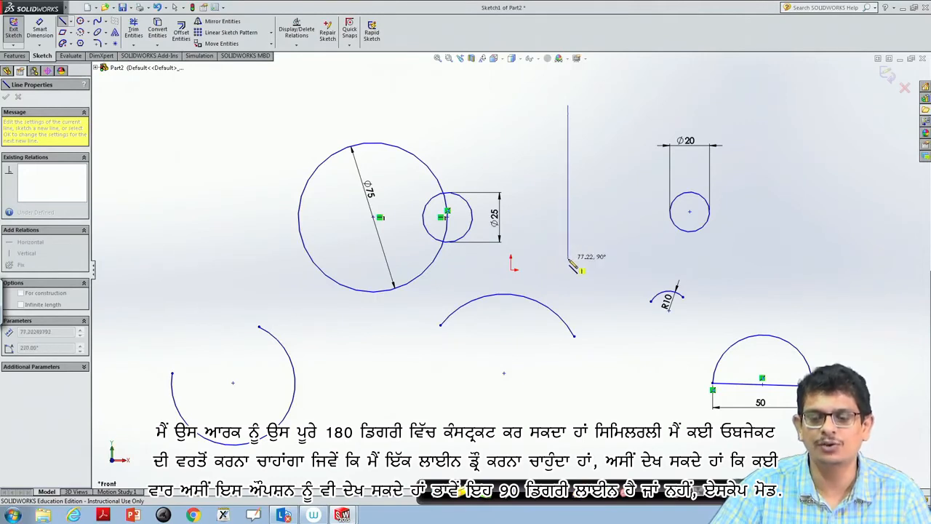
pyautogui.click(570, 259)
pyautogui.press('Escape')
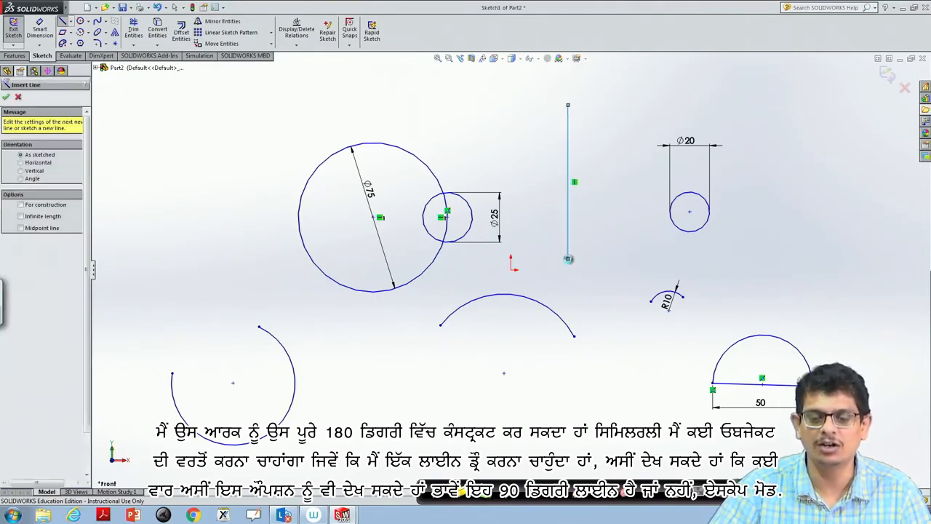
pyautogui.moveTo(33, 7)
pyautogui.click(76, 7)
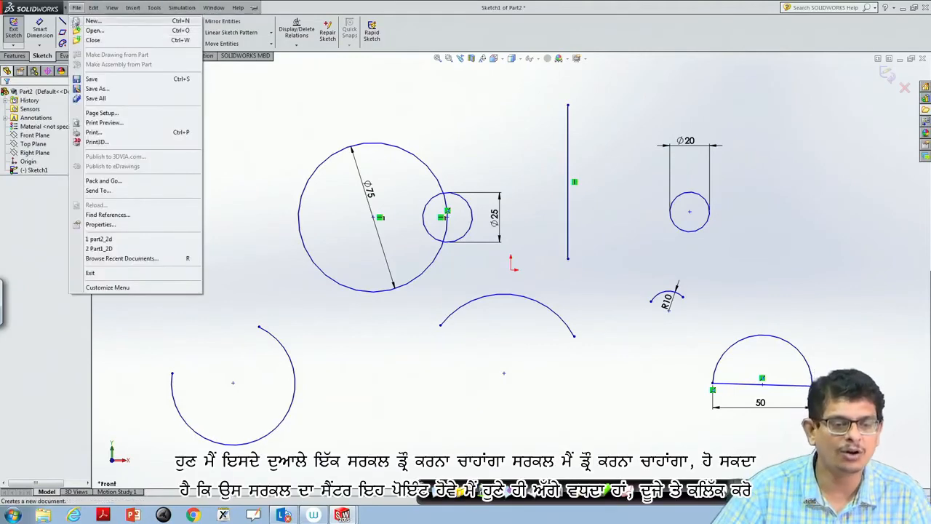
pyautogui.click(232, 116)
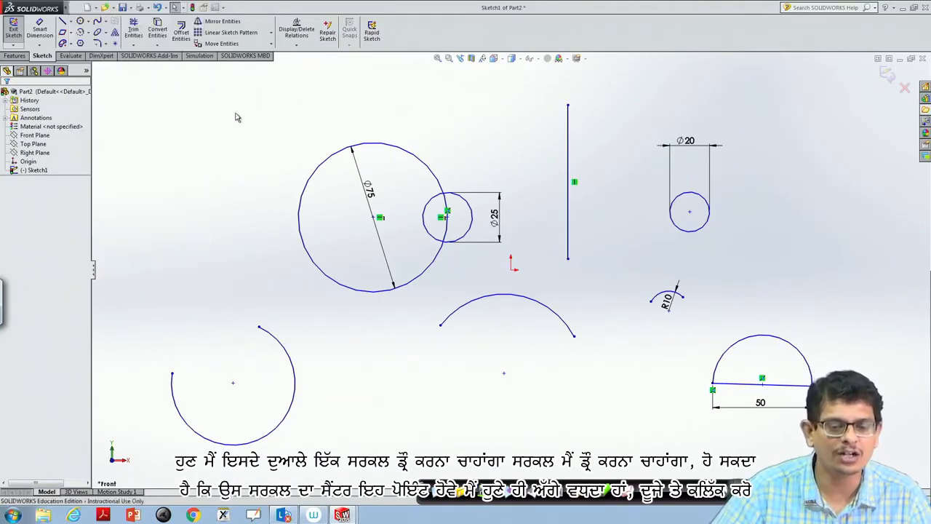
# Sketch a circle centred on the lower endpoint of the vertical line, with its edge crossing that line
pyautogui.click(88, 23)
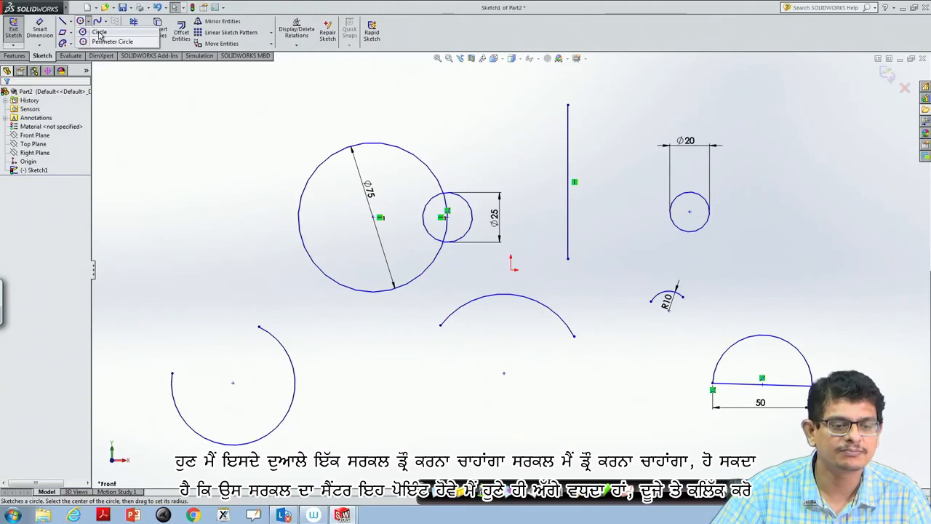
pyautogui.click(100, 33)
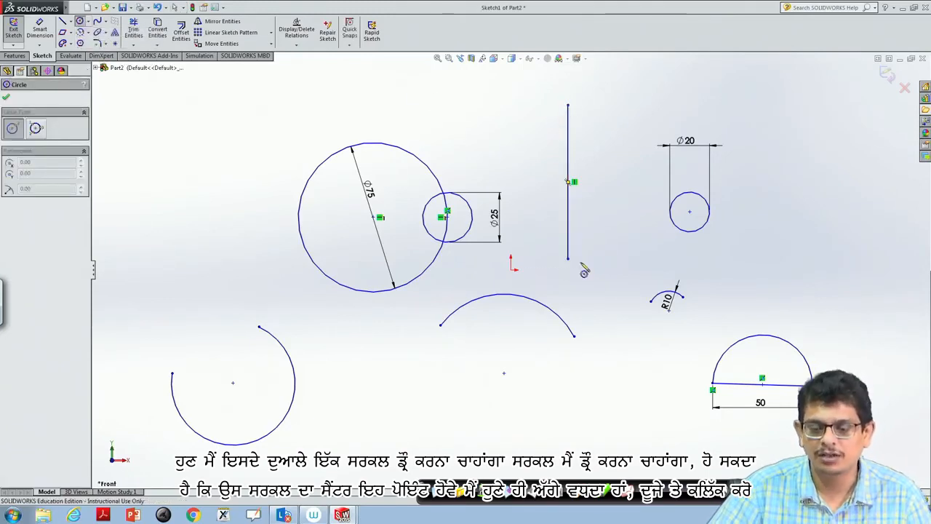
pyautogui.click(568, 259)
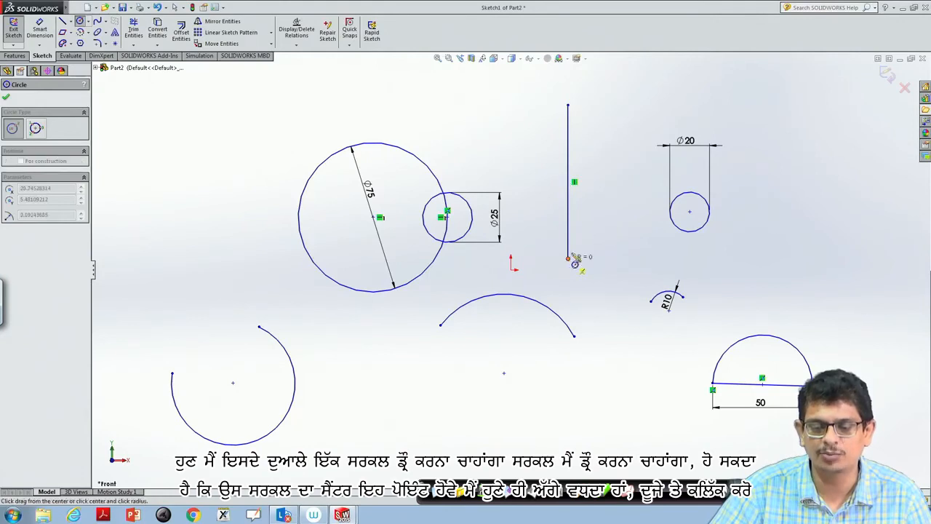
pyautogui.click(598, 226)
pyautogui.press('Escape')
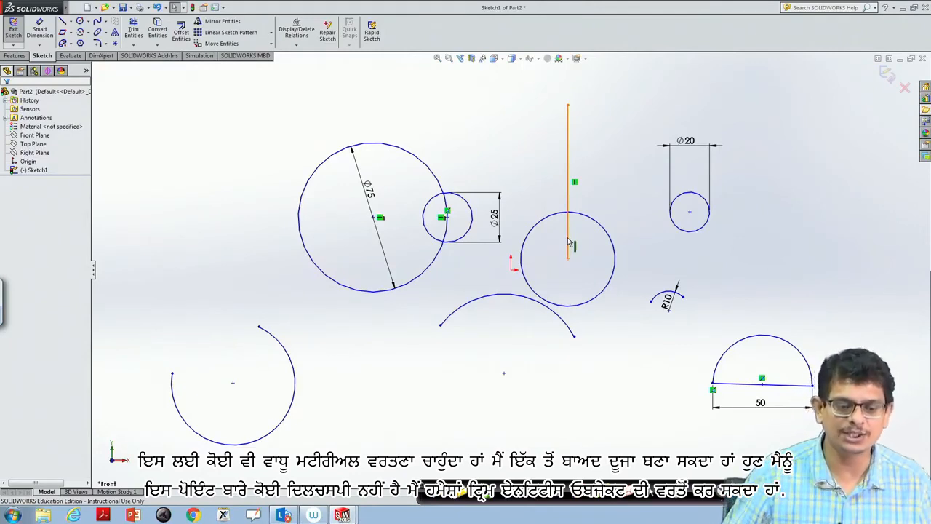
# Power trim the segment of the vertical line that lies inside the new circle
pyautogui.click(135, 30)
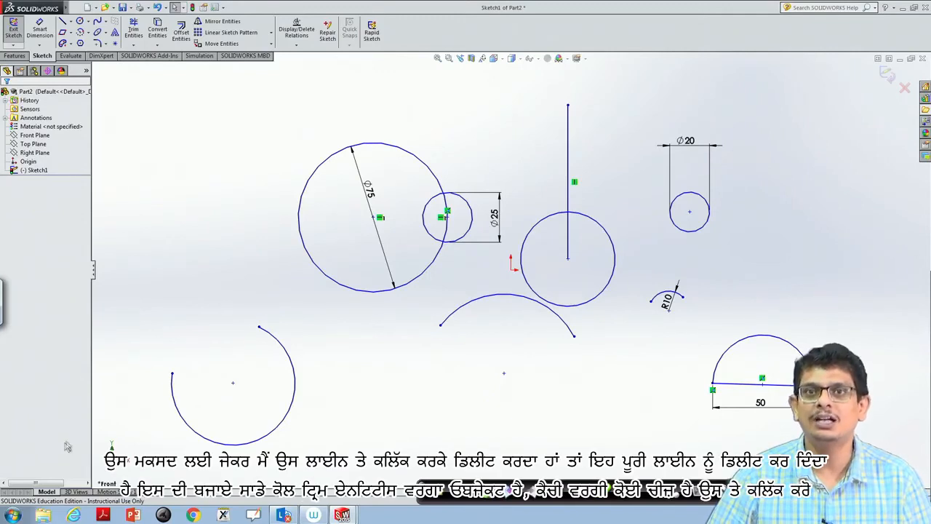
pyautogui.click(569, 251)
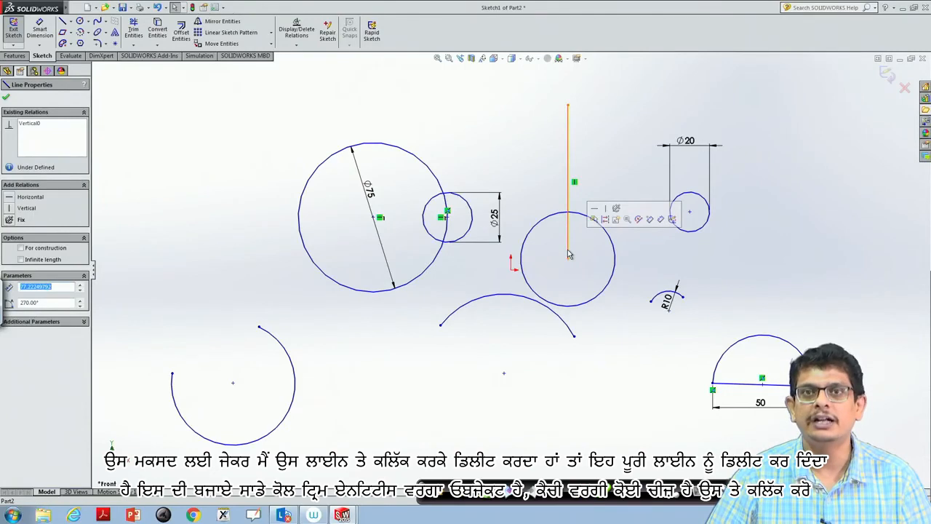
pyautogui.click(481, 269)
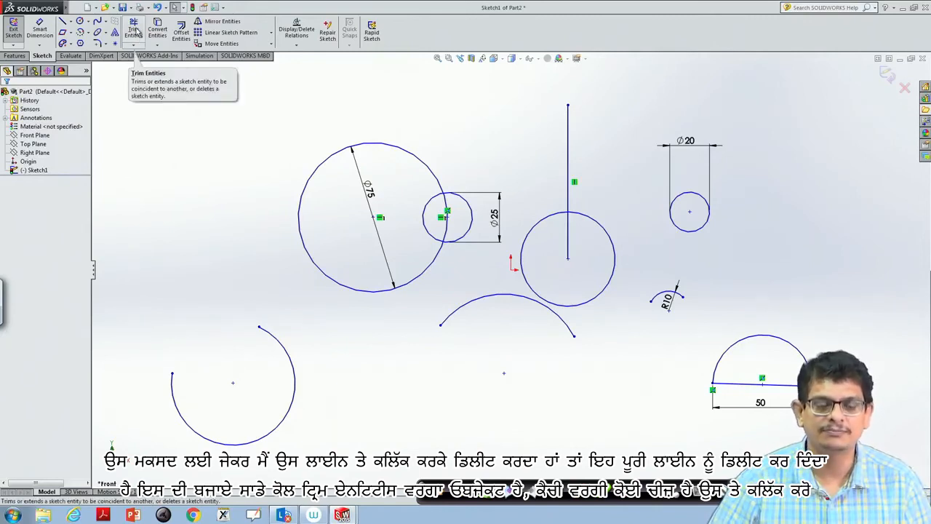
pyautogui.click(134, 31)
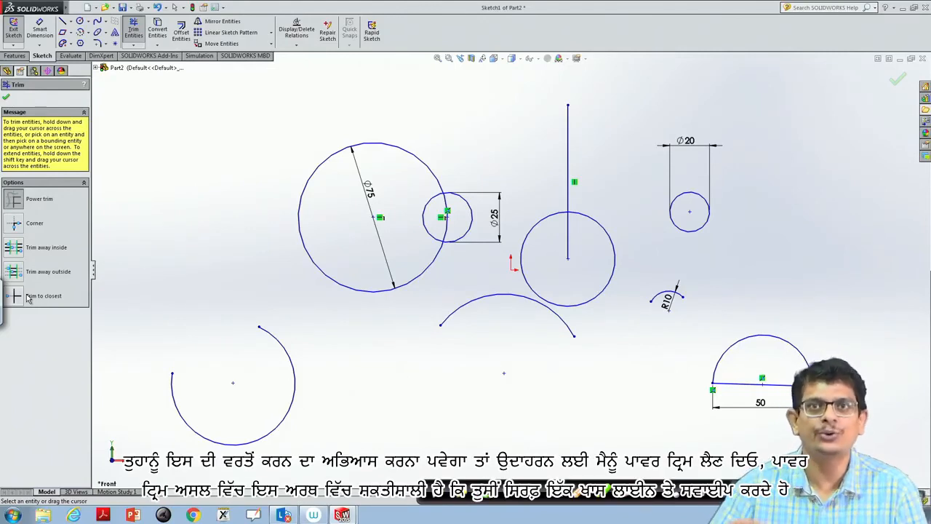
pyautogui.click(16, 202)
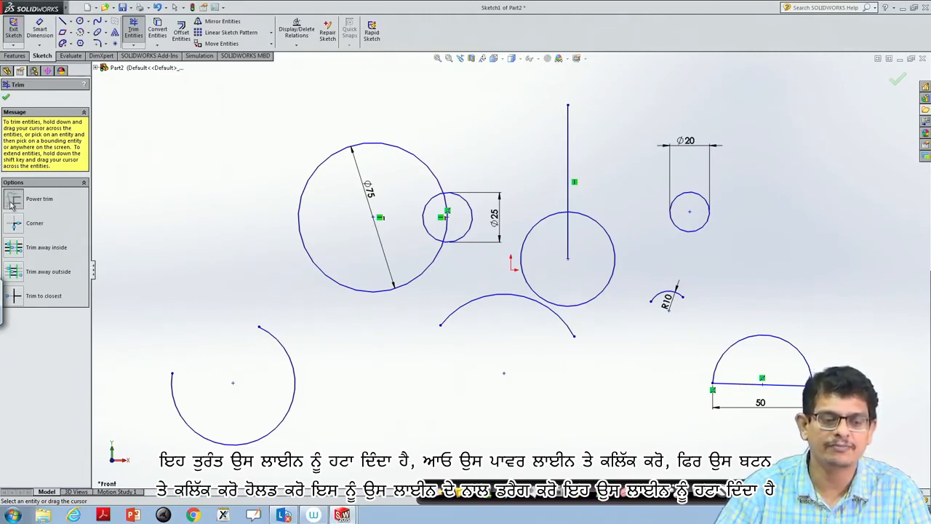
pyautogui.moveTo(563, 246); pyautogui.dragTo(582, 239)
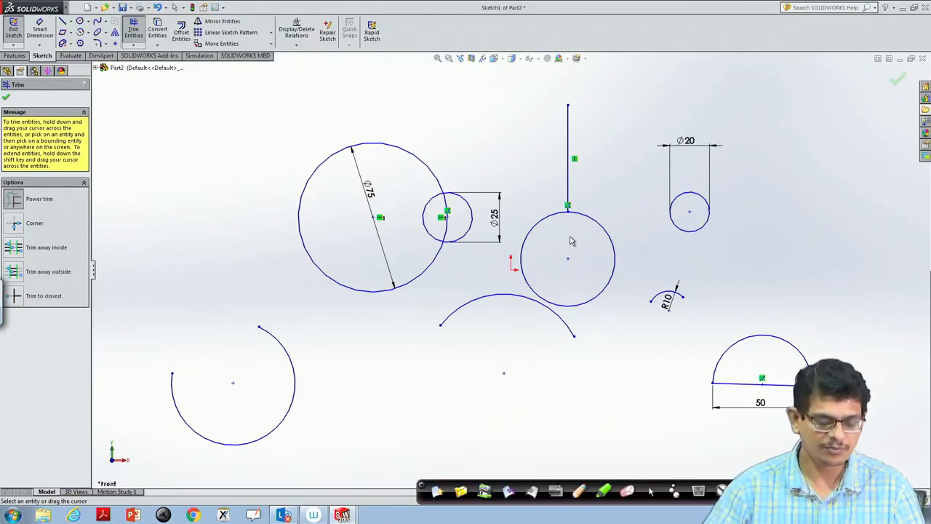
pyautogui.press('Escape')
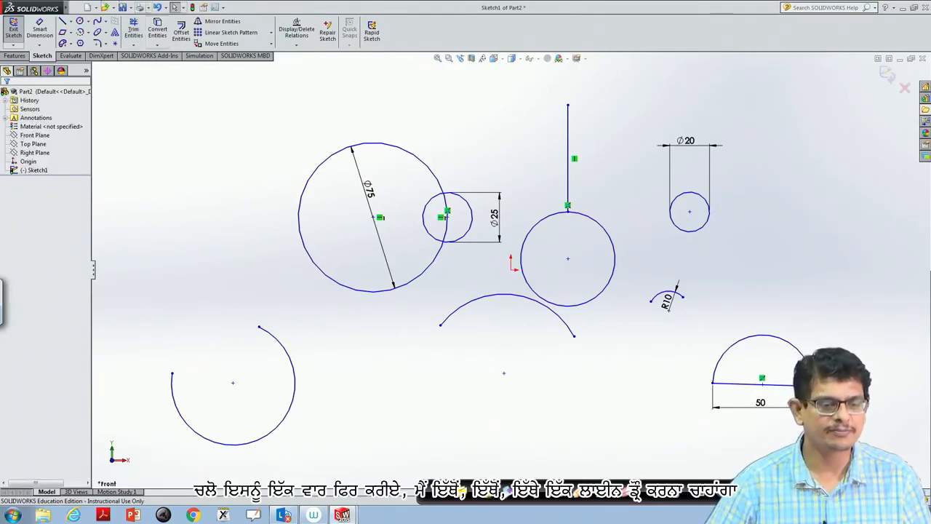
# Sketch a slanted line from the lower-left edge of the new circle through its centre and out past its upper-right edge
pyautogui.click(71, 22)
pyautogui.click(80, 31)
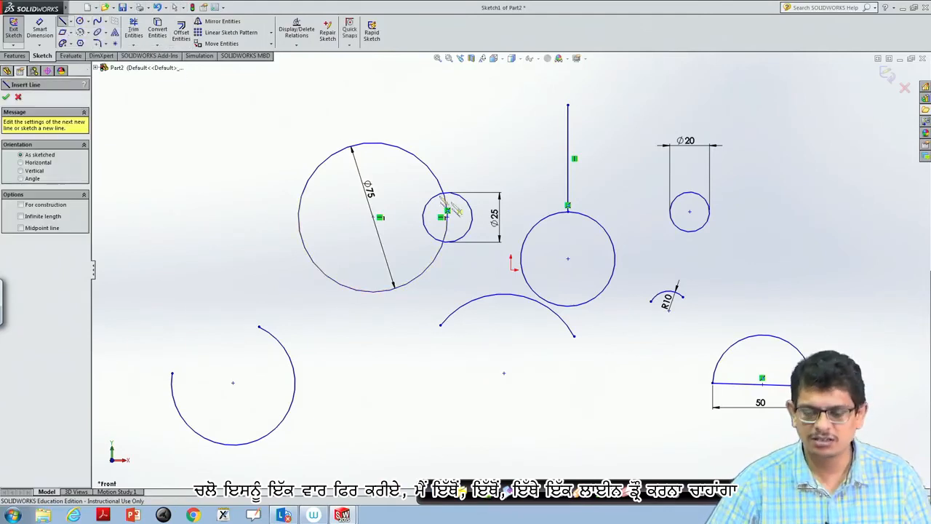
pyautogui.click(540, 289)
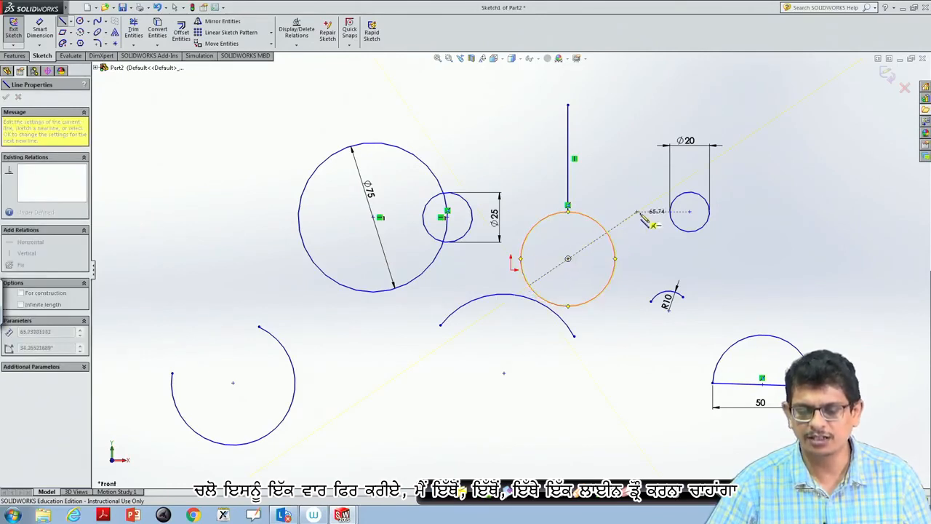
pyautogui.click(641, 211)
pyautogui.press('Escape')
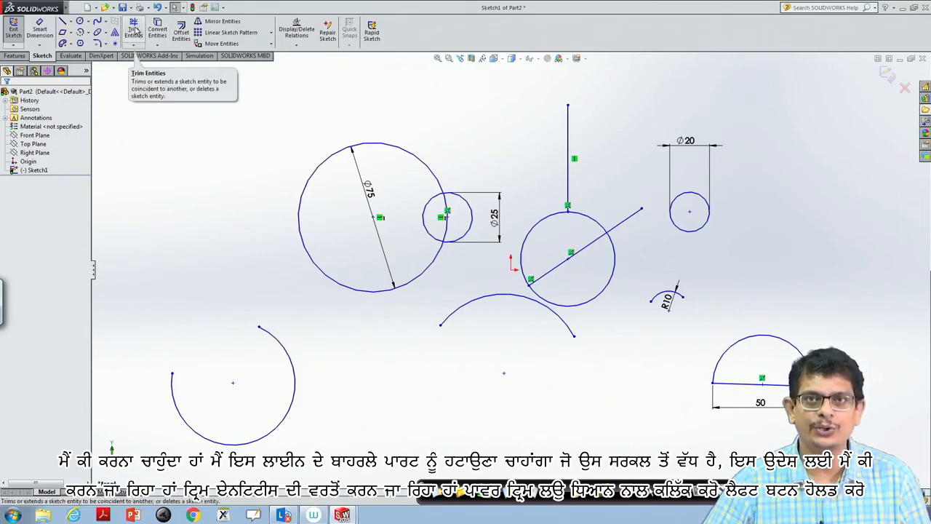
# Power trim the portion of the slanted line that extends outside the circle
pyautogui.click(135, 30)
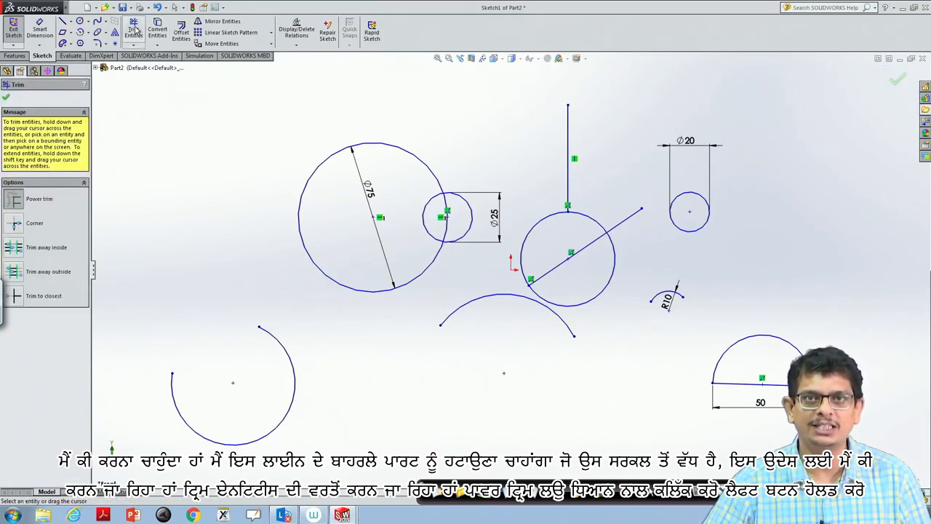
pyautogui.click(15, 201)
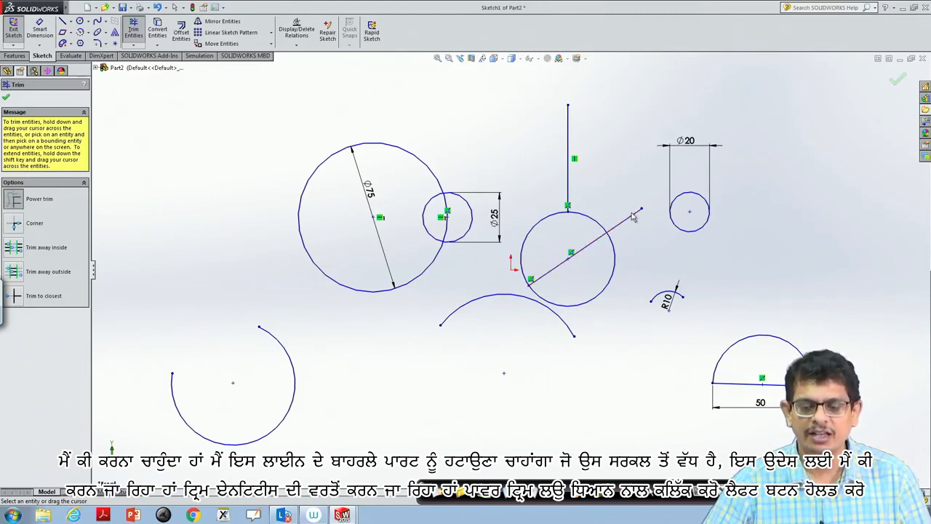
pyautogui.moveTo(631, 214); pyautogui.dragTo(643, 242)
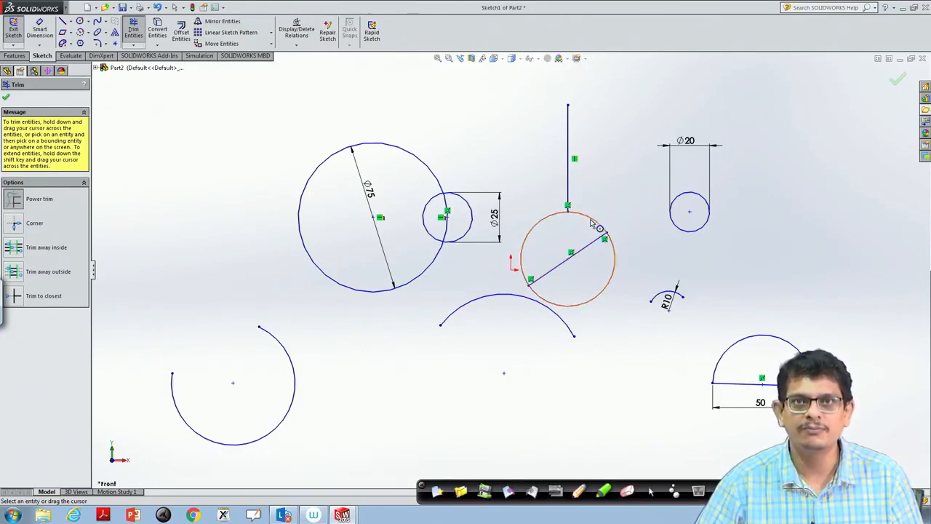
# Power trim the circle's upper-right arc between the vertical and slanted lines, and its lower arc below the slanted line
pyautogui.click(133, 31)
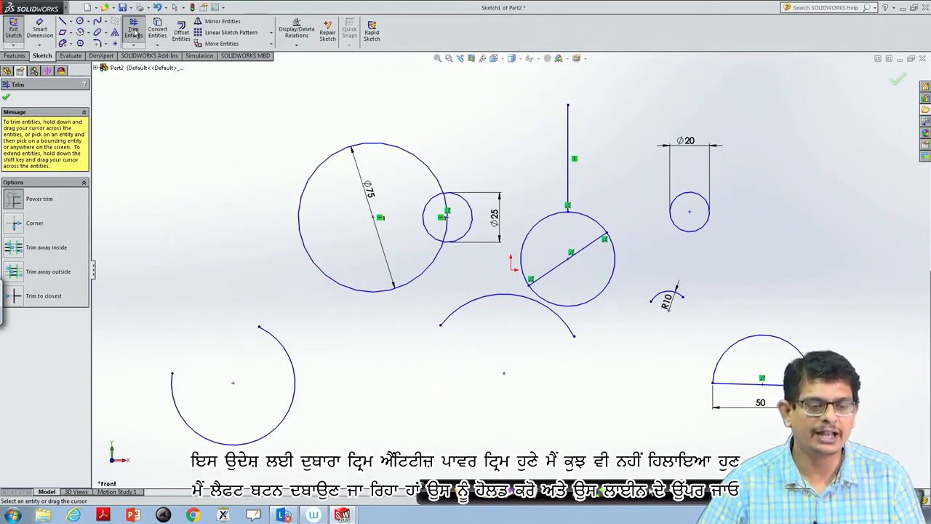
pyautogui.click(133, 31)
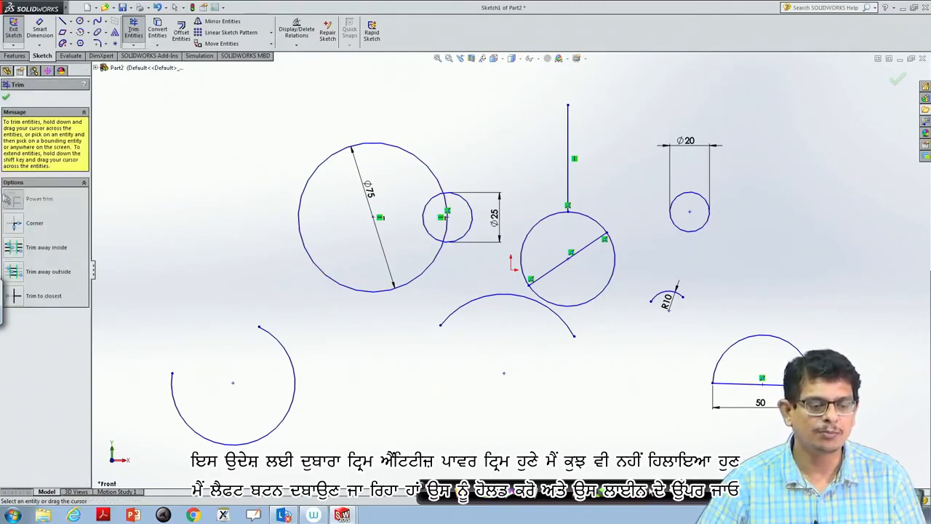
pyautogui.click(29, 204)
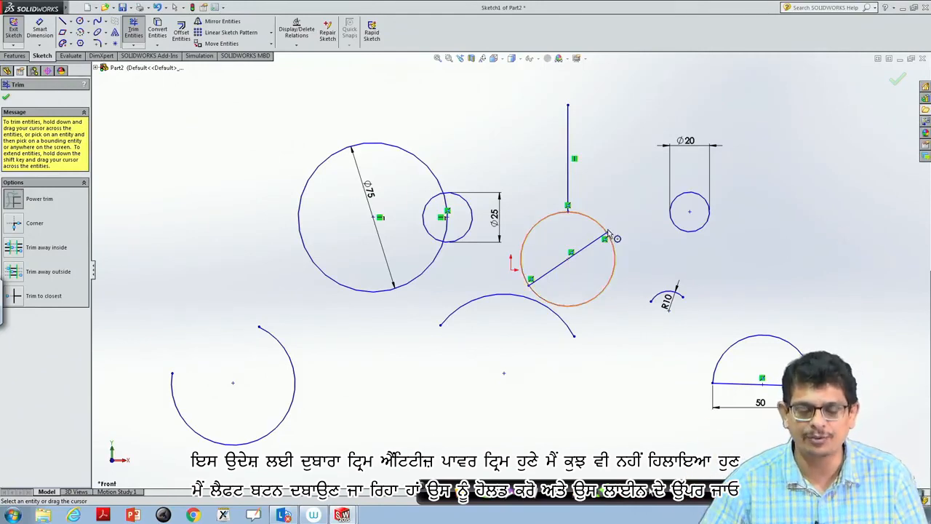
pyautogui.moveTo(590, 231); pyautogui.dragTo(615, 201)
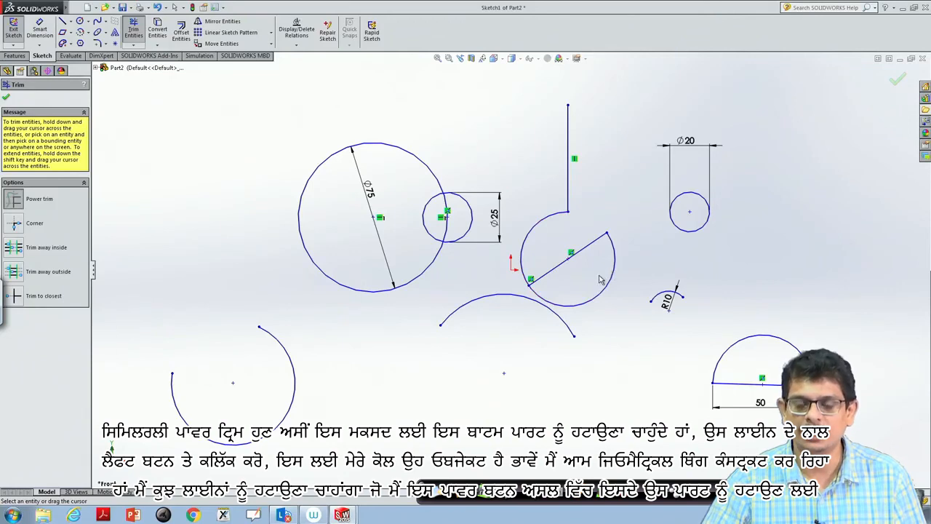
pyautogui.moveTo(605, 283); pyautogui.dragTo(616, 289)
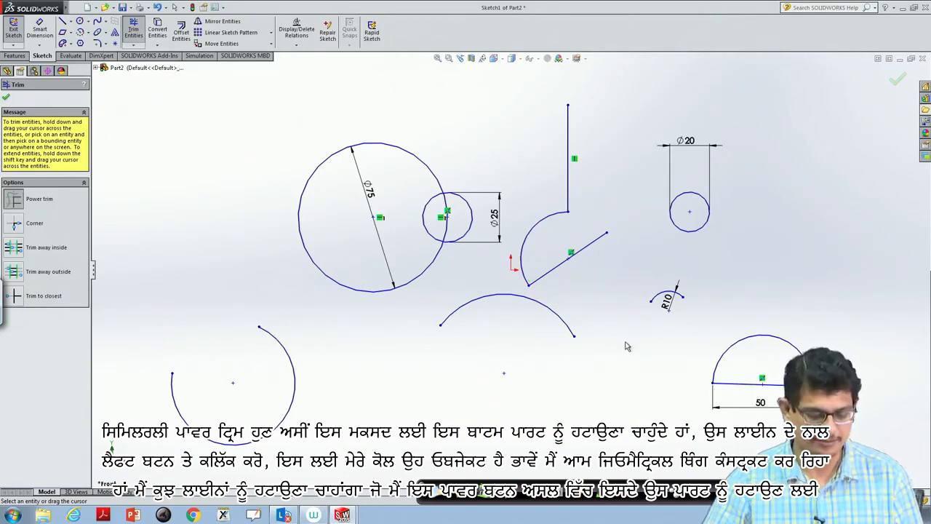
pyautogui.press('Escape')
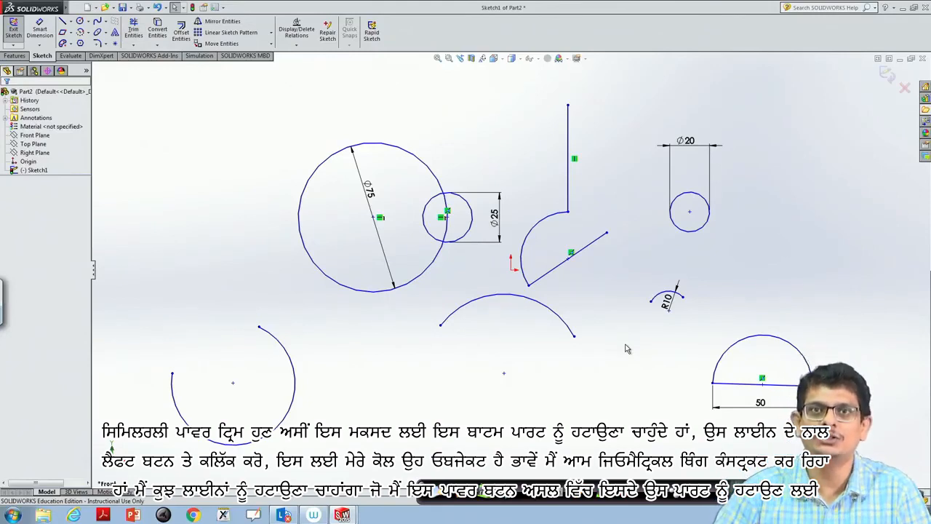